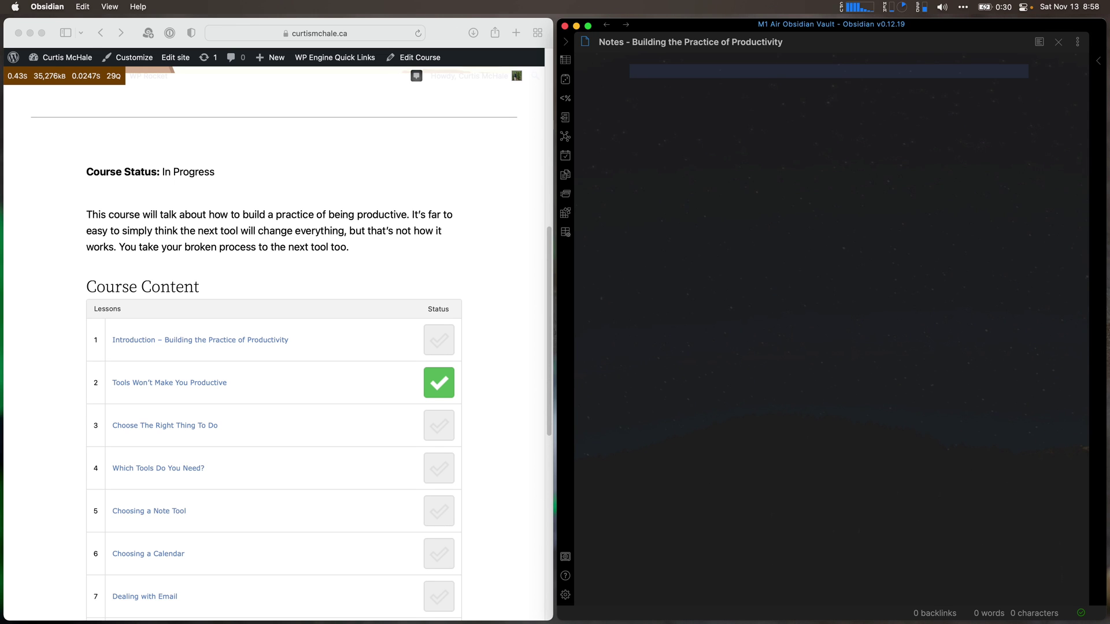
Scroll the course page's Course Content list and open the 'Tools Won't Make You Productive' lesson.
scroll(287, 325, up, 8)
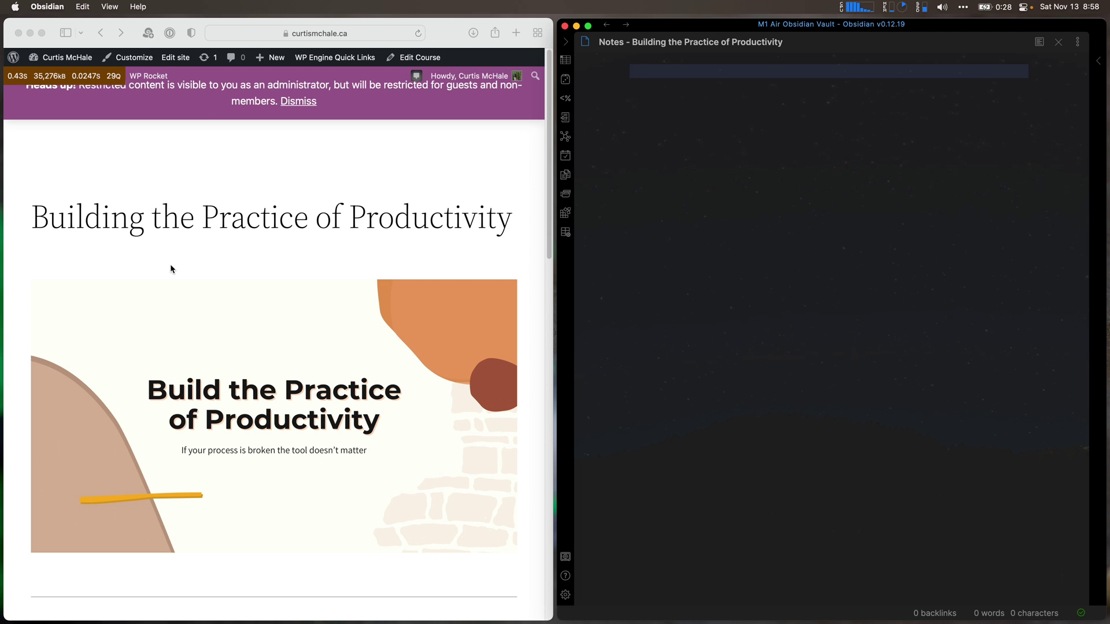
scroll(162, 327, down, 3)
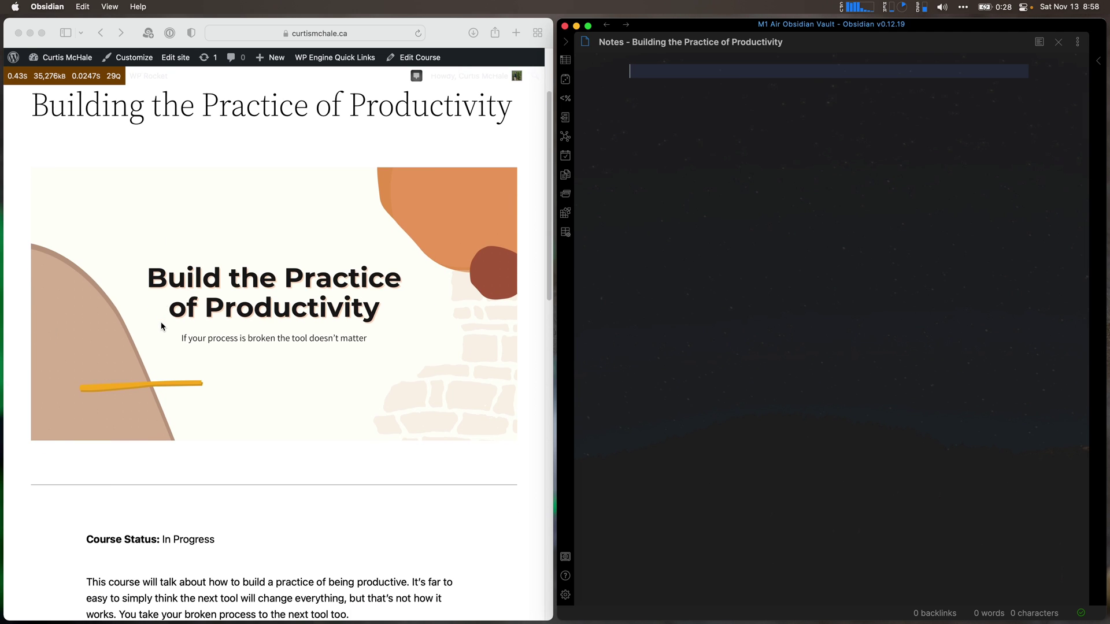
scroll(162, 326, down, 7)
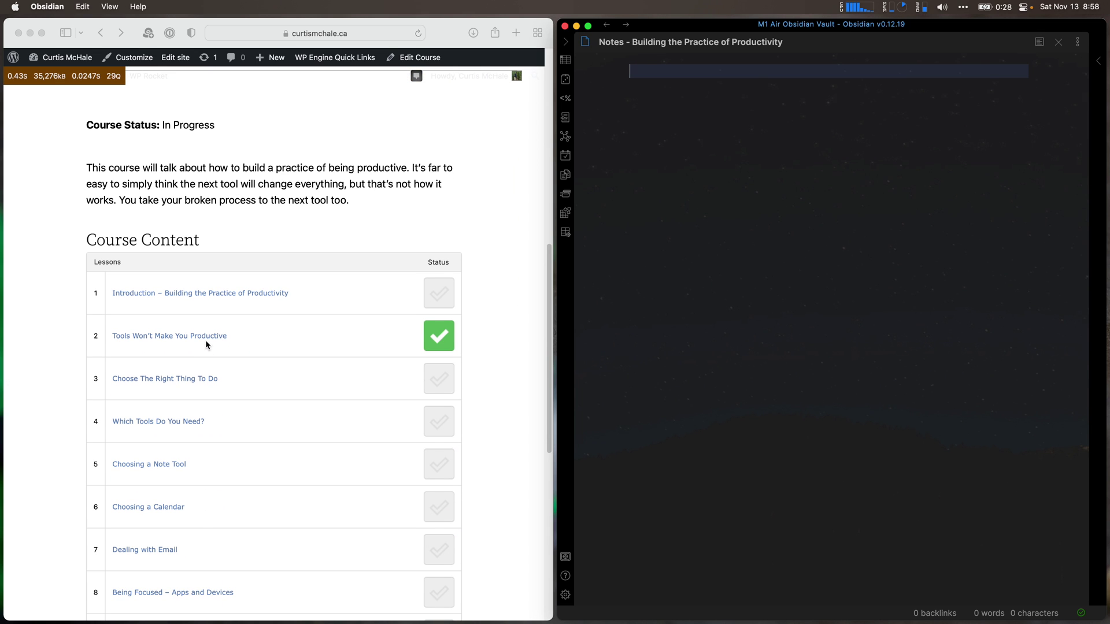
click(206, 340)
click(210, 340)
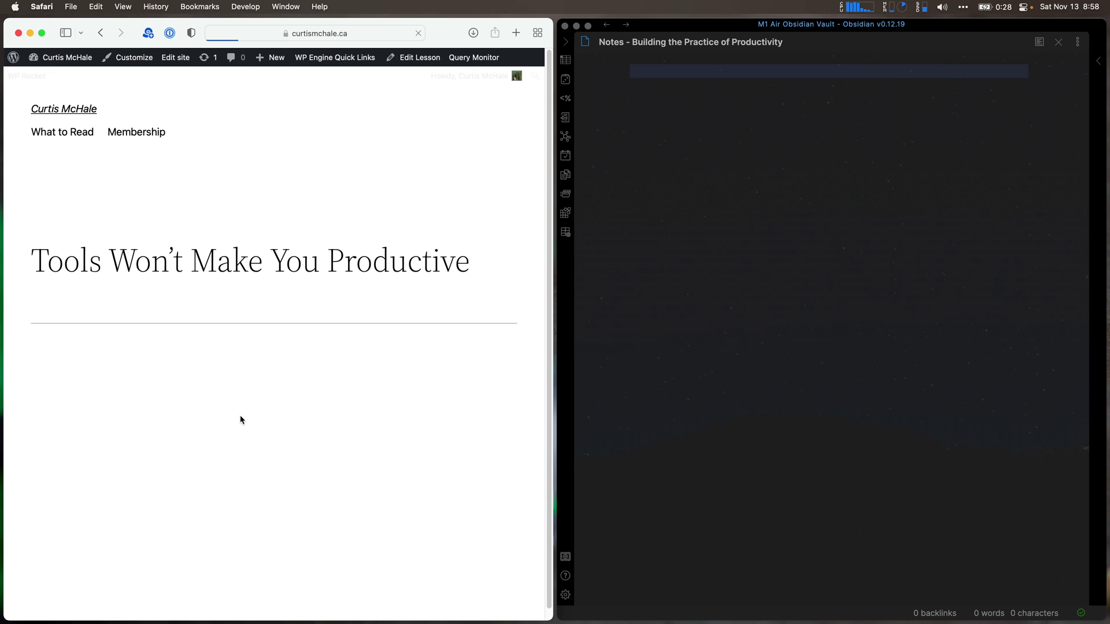
Add a 'Link:' line in the course note with the lesson URL copied from Safari.
click(688, 205)
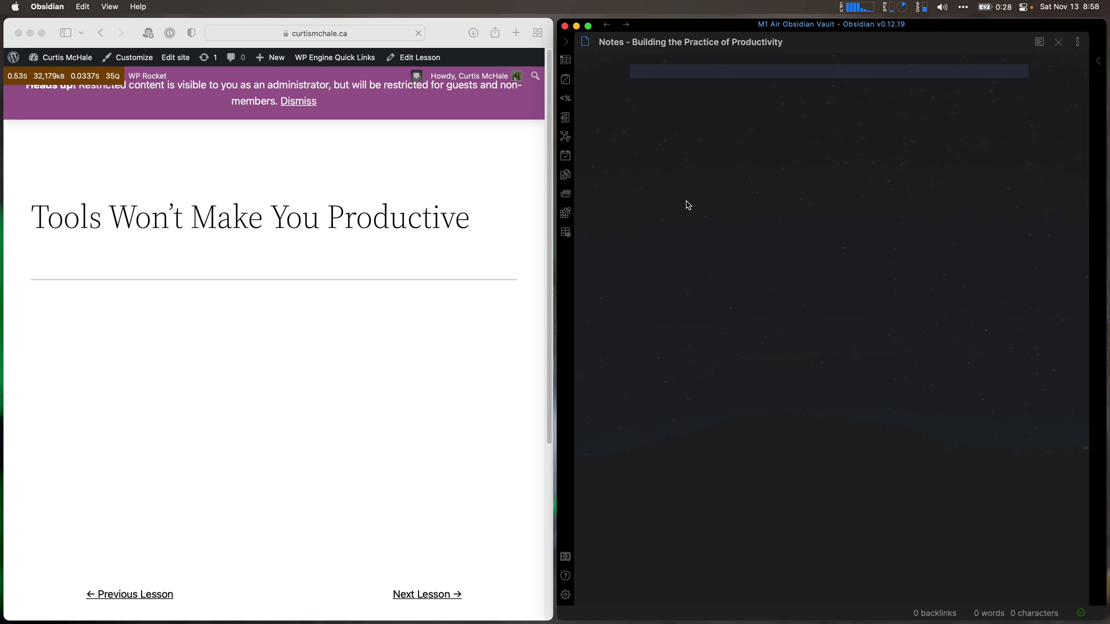
text(Li)
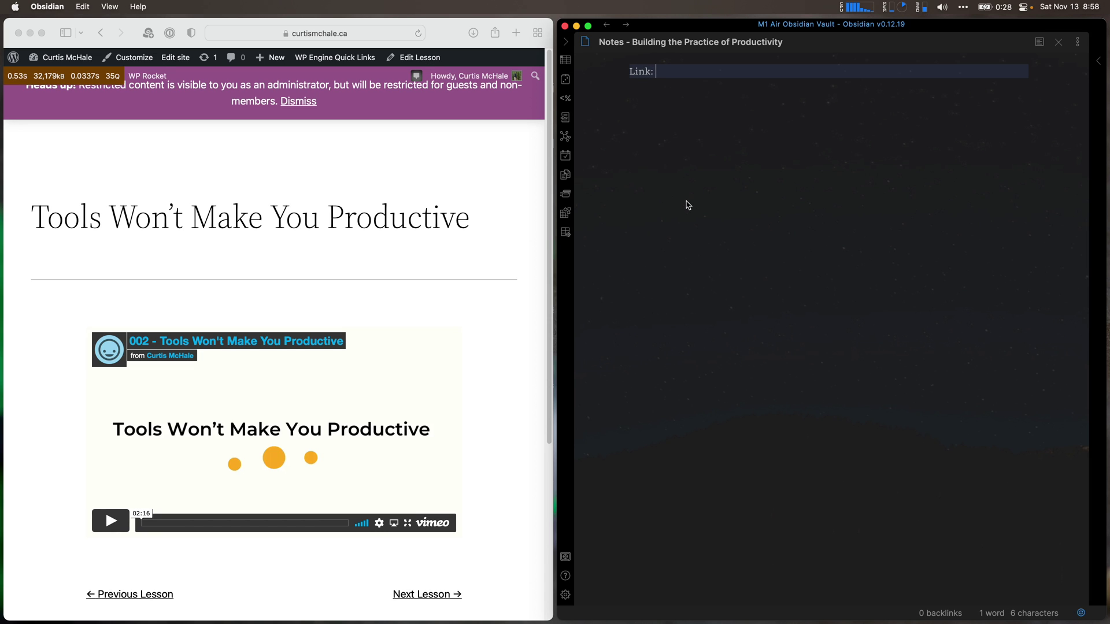
text(nk:)
drag(298, 37, 302, 36)
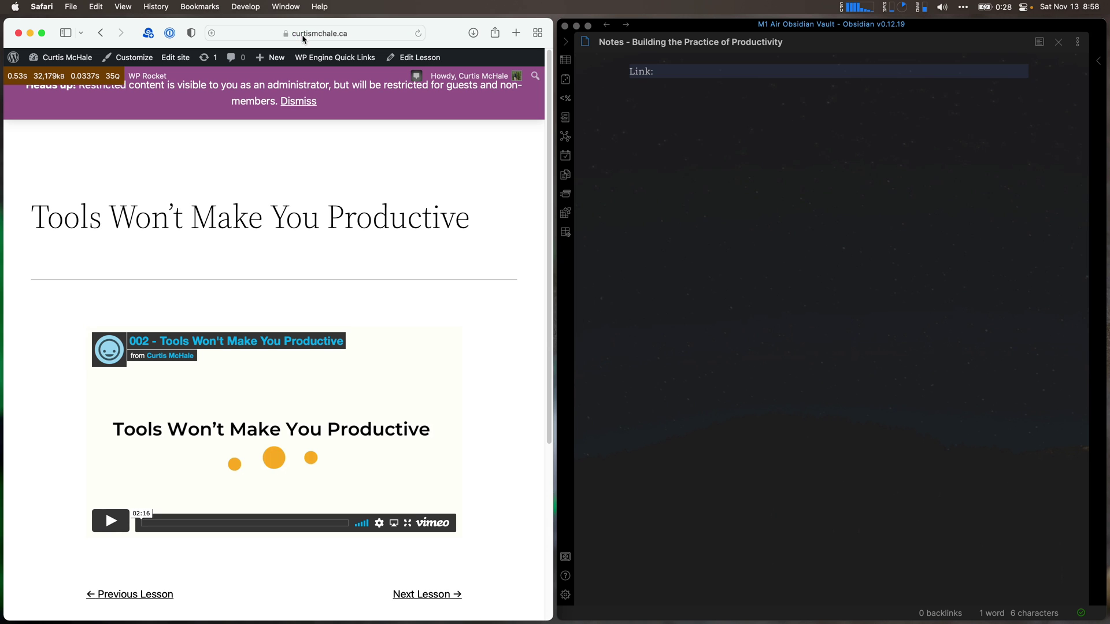
click(302, 34)
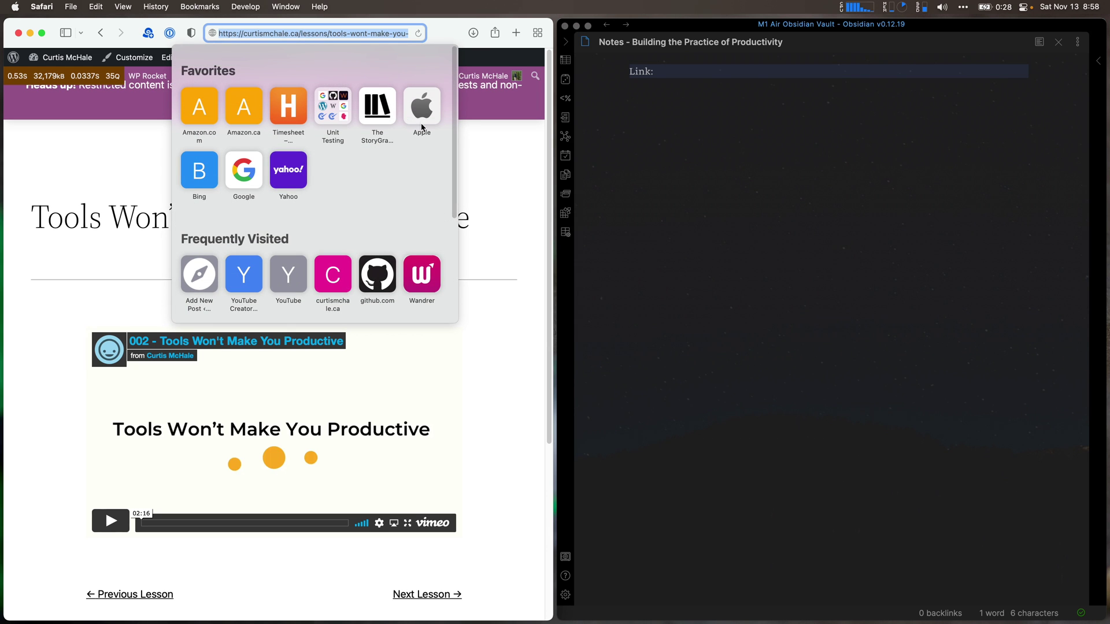
click(733, 159)
text(https://curtismchale.ca/lessons/tools-wont-make-you-productive/)
Add an 'Author:' line with a wiki-link to the course author's note.
key(Return)
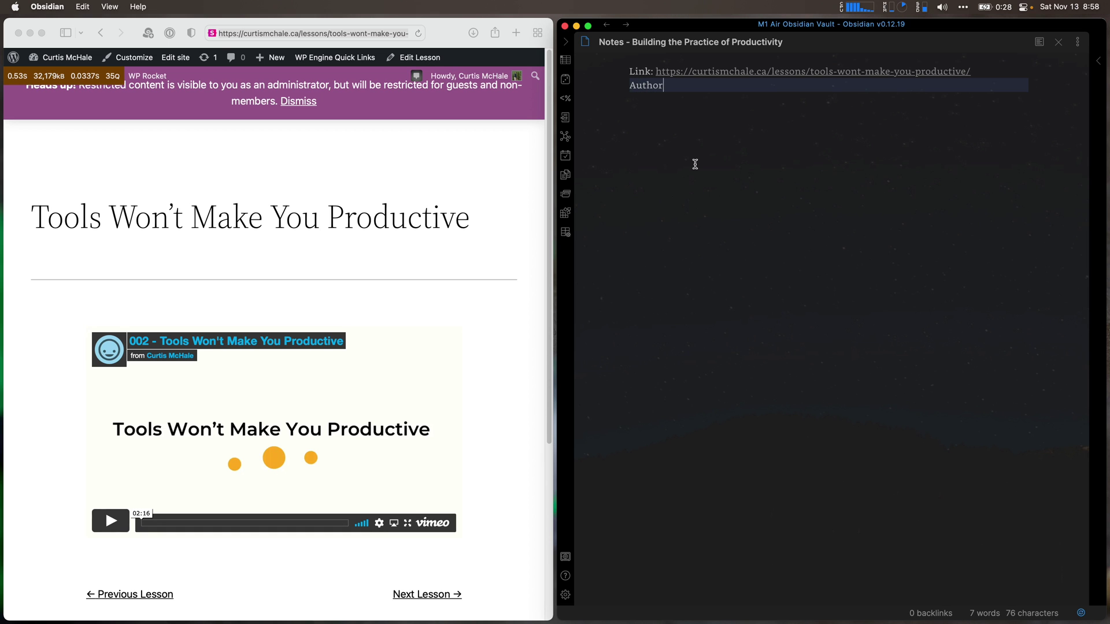
text(Author: [[Curtis)
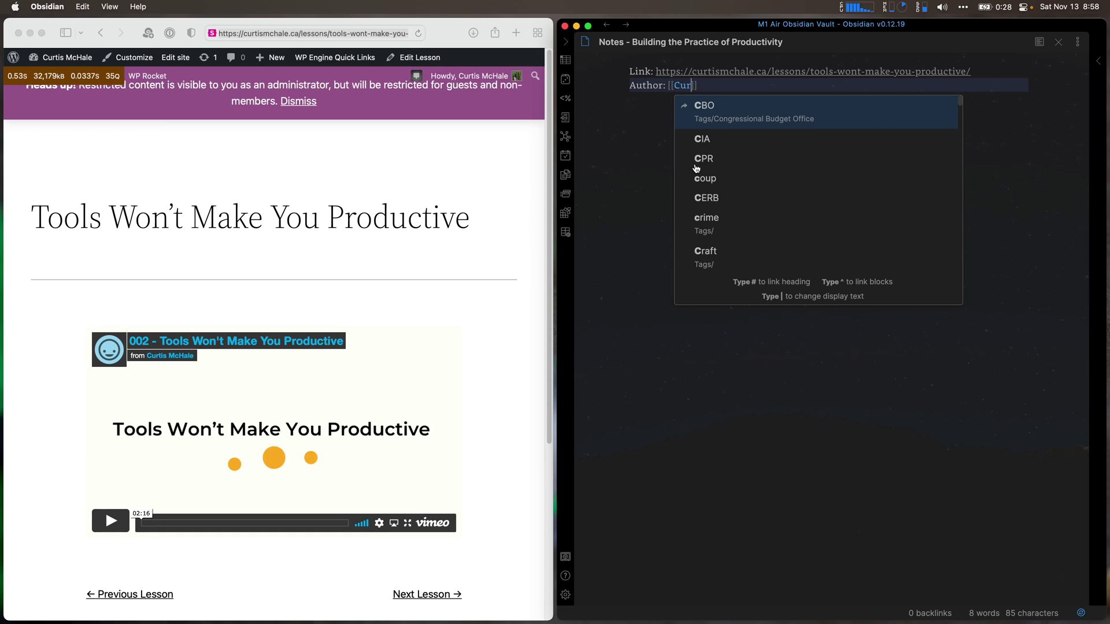
text( Mc)
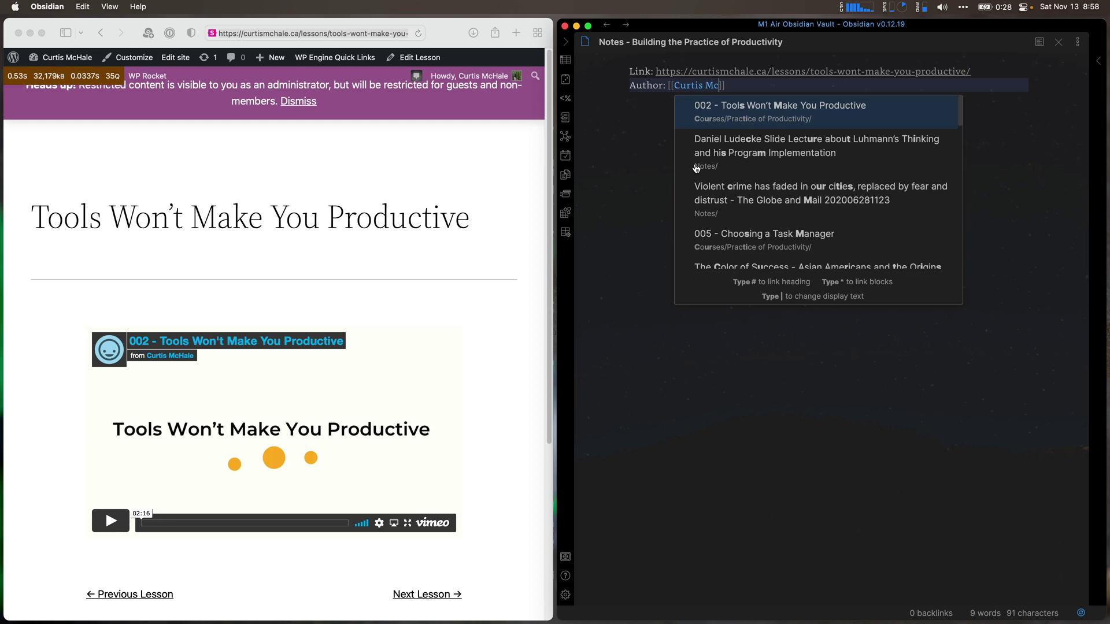
text(Ha)
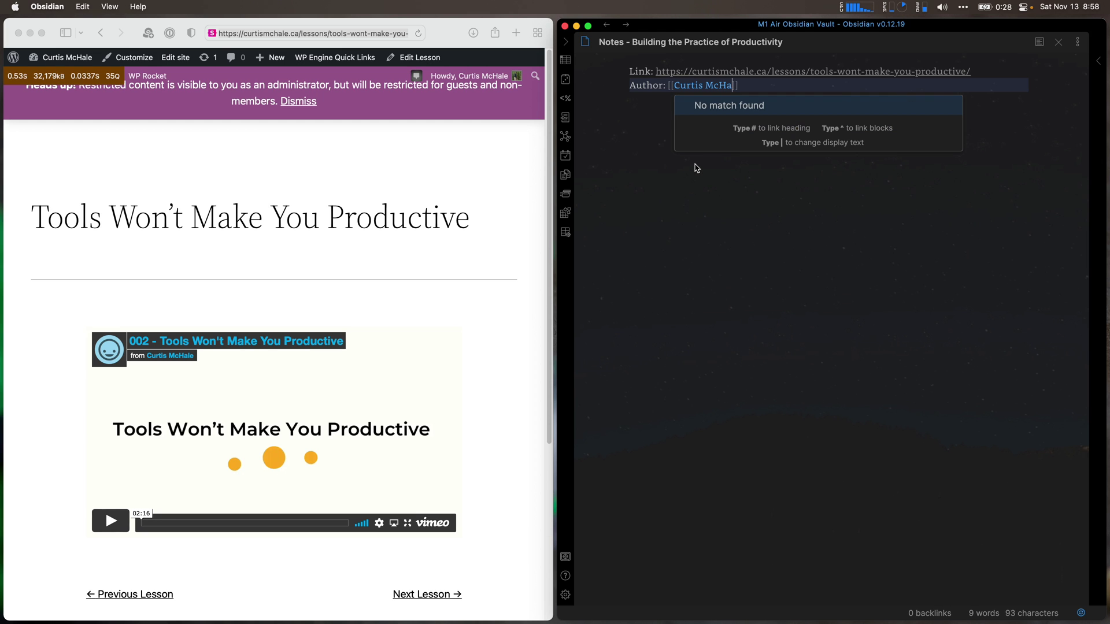
text(le)
key(End)
key(Return)
key(Return)
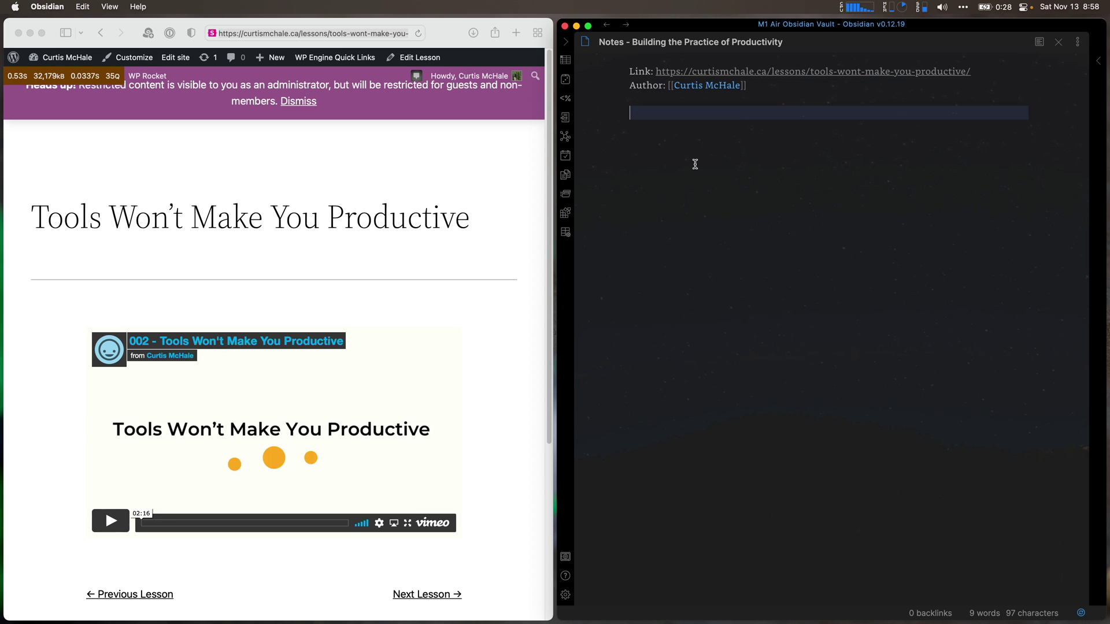
Add the '## 2 - Tools Won't Make You Productive' heading, a '### Notes' subheading and an empty bullet.
text(## )
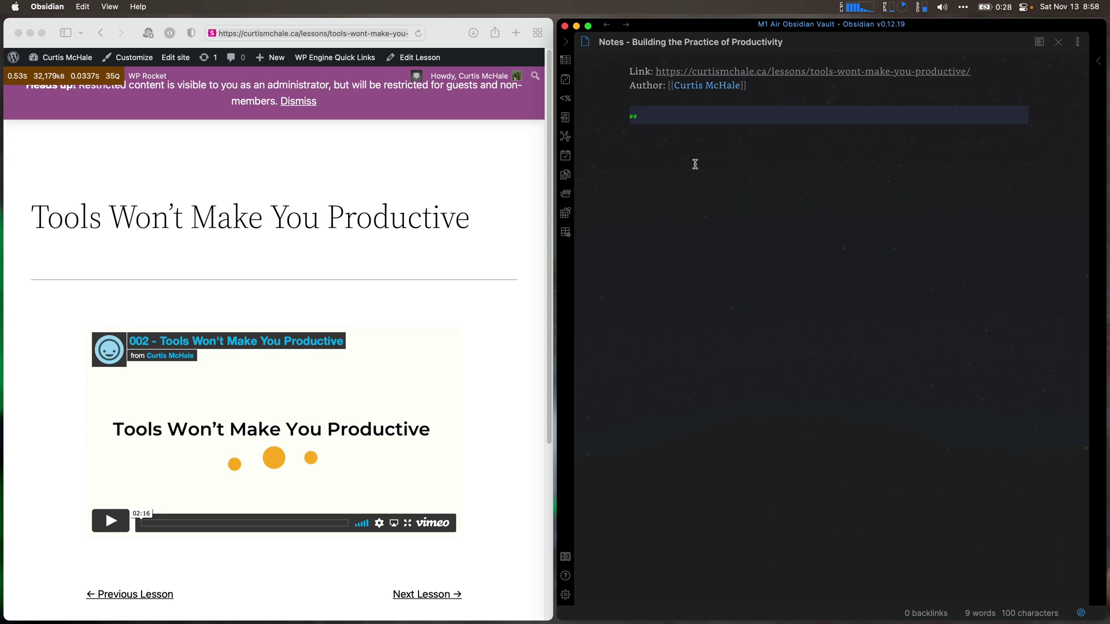
text(2 - T)
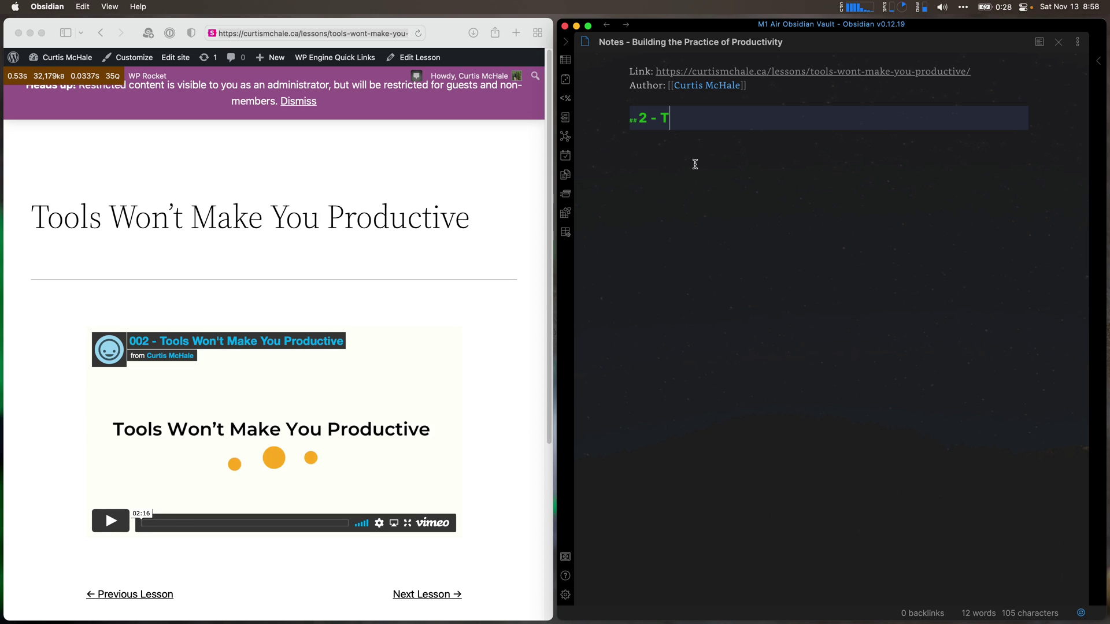
text(ools Won't Make )
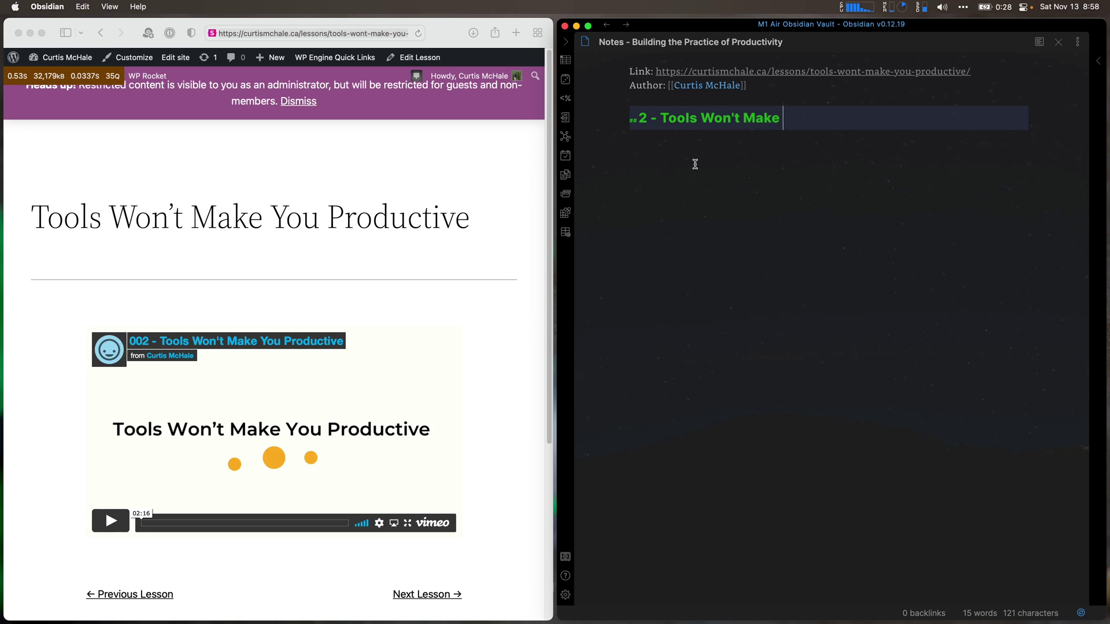
text(You Productive)
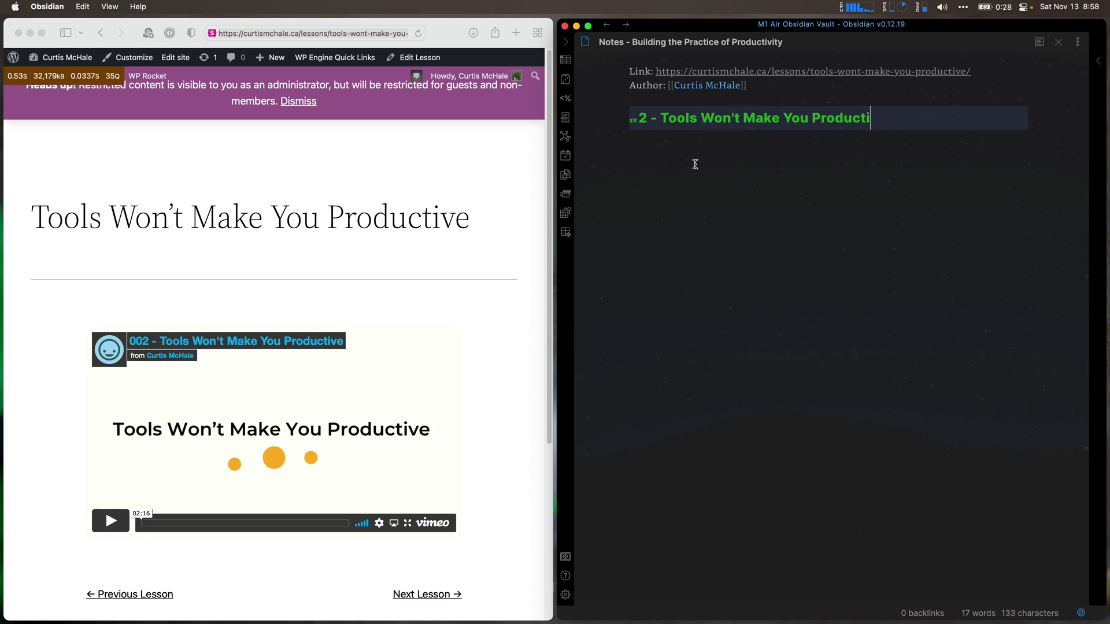
key(Return)
key(Return)
text(### )
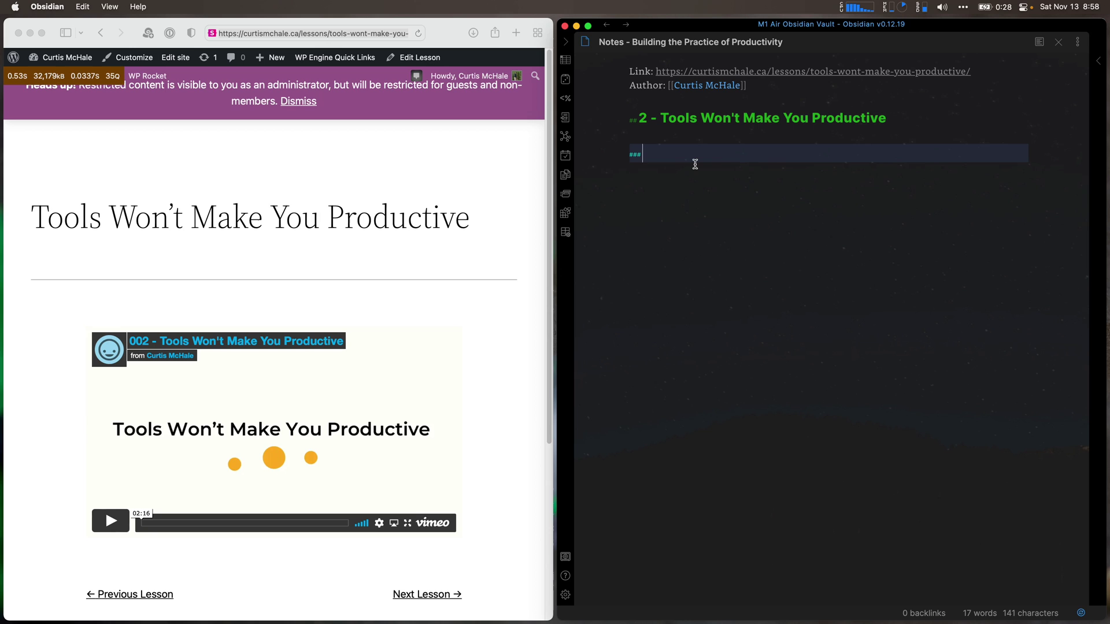
text(Notes)
key(Return)
key(Return)
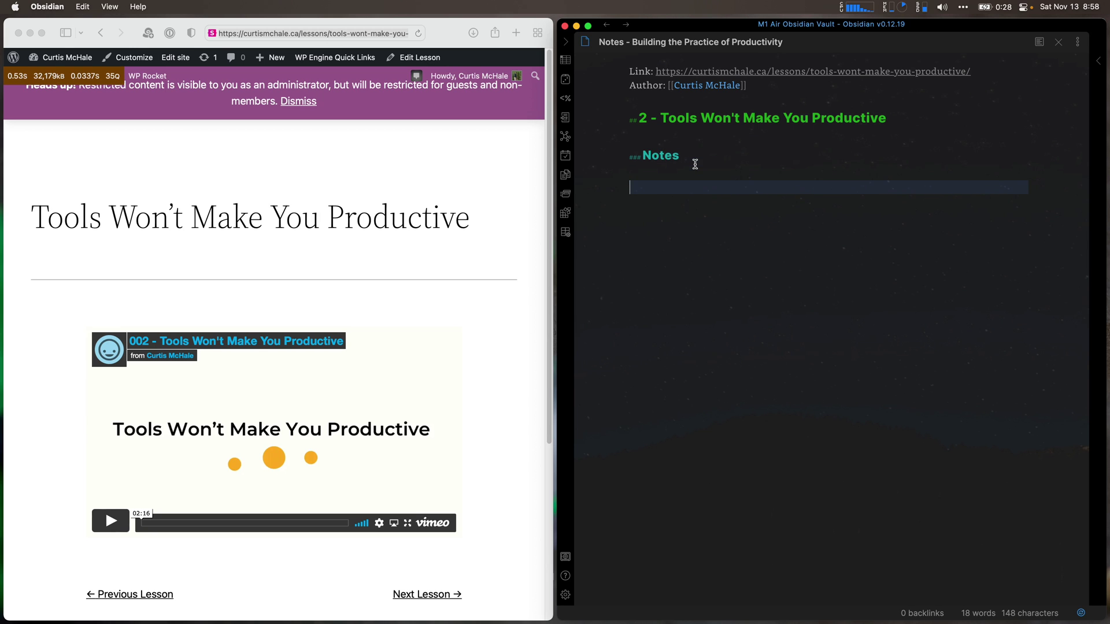
text(-)
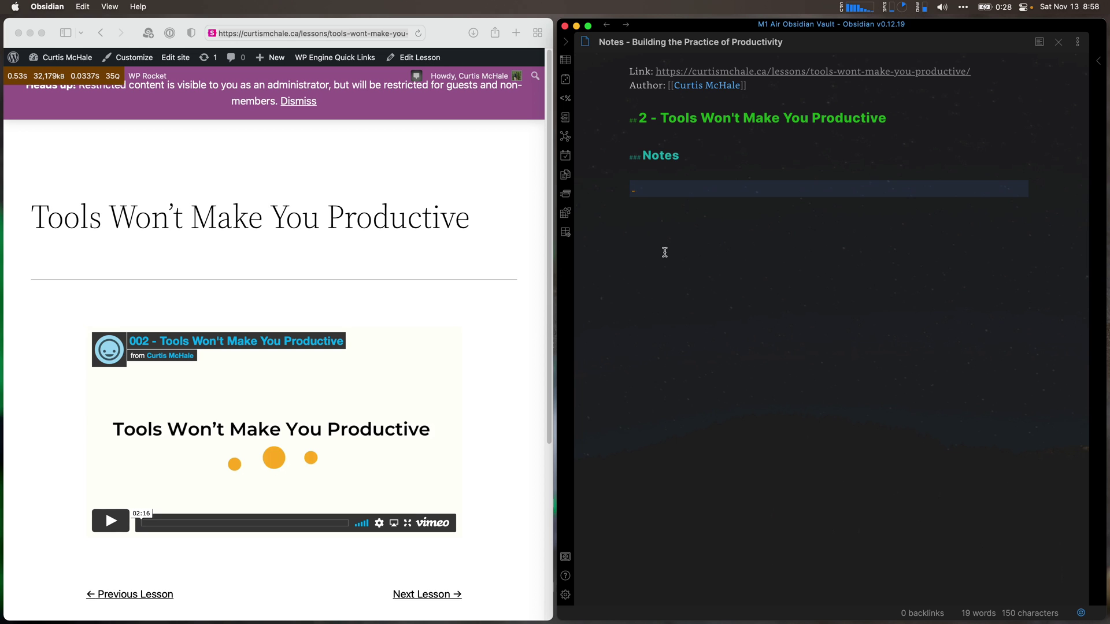
click(682, 128)
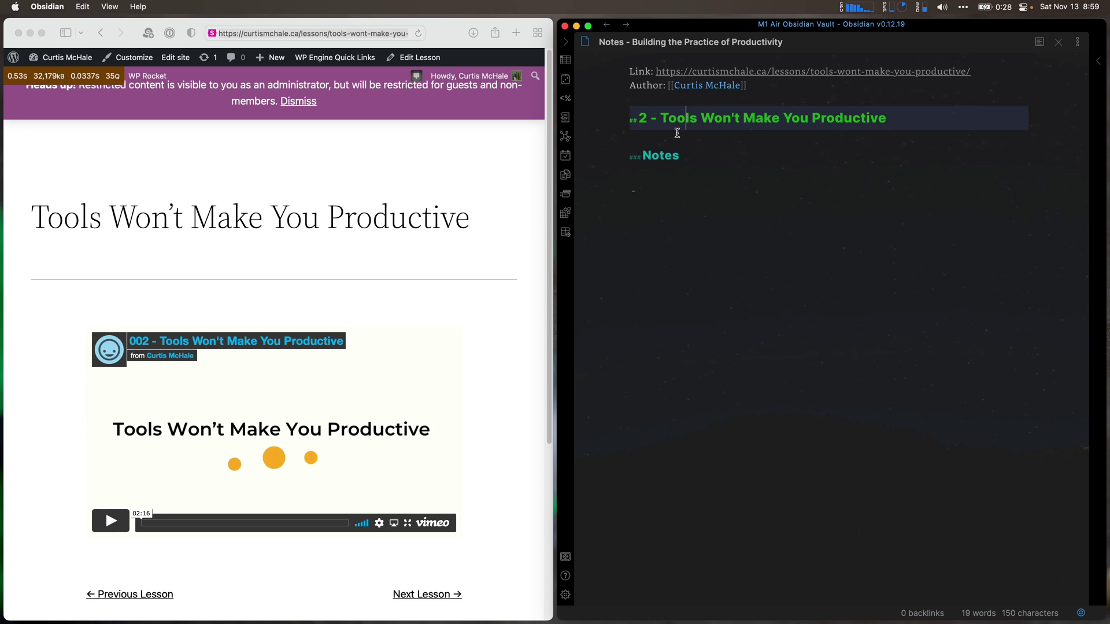
click(664, 138)
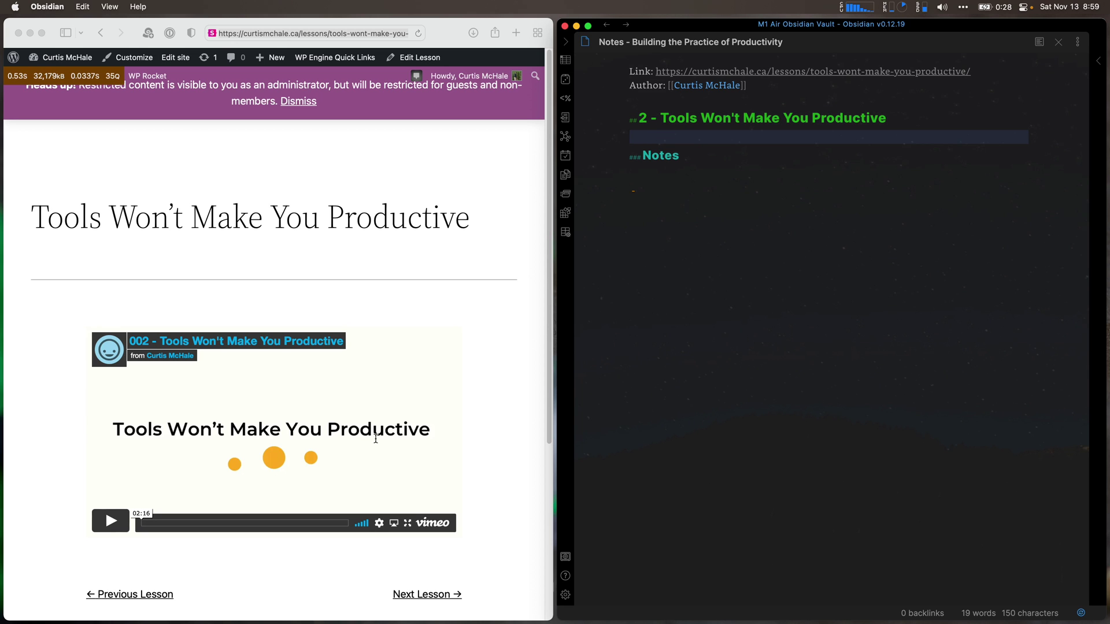
Start the lesson video and note three bullets: tool focus, broken process, a new tool fixes nothing.
click(110, 521)
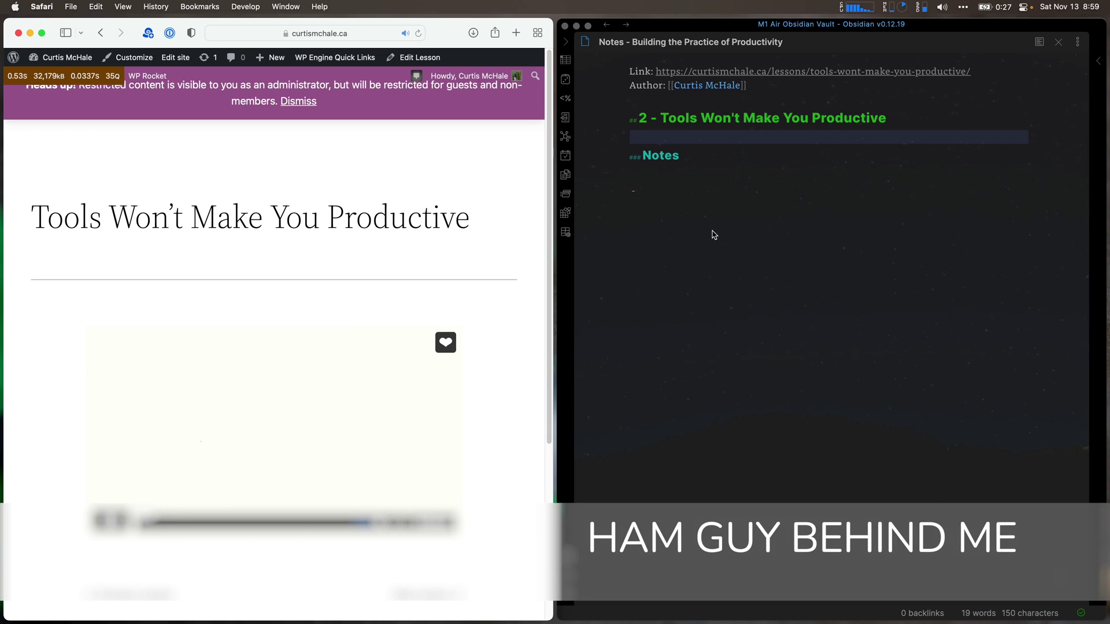
click(713, 225)
click(696, 199)
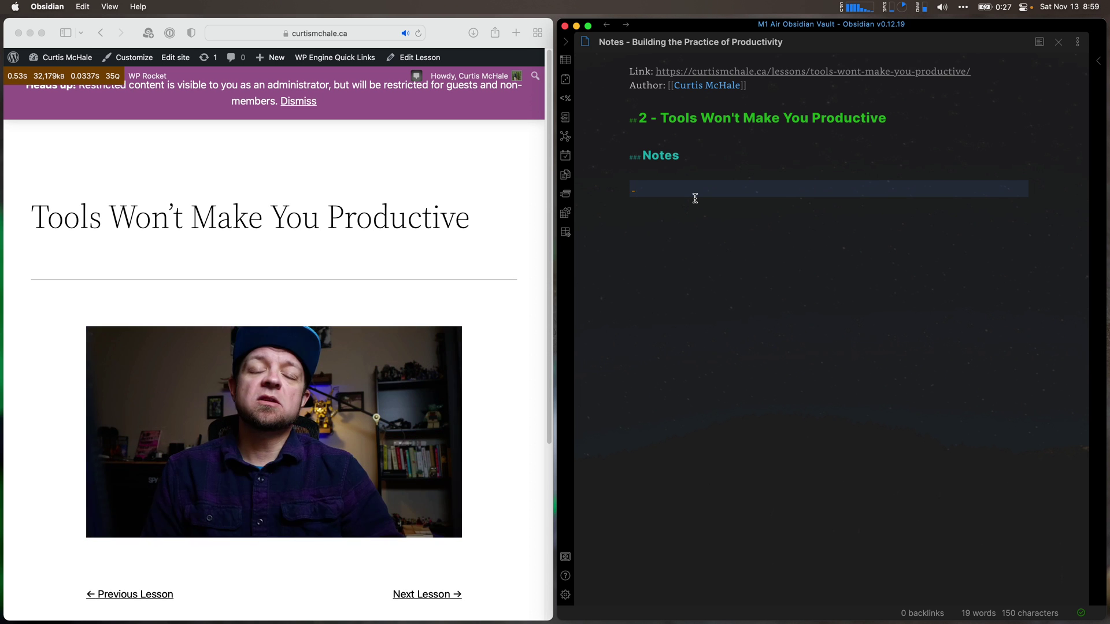
text(you focu)
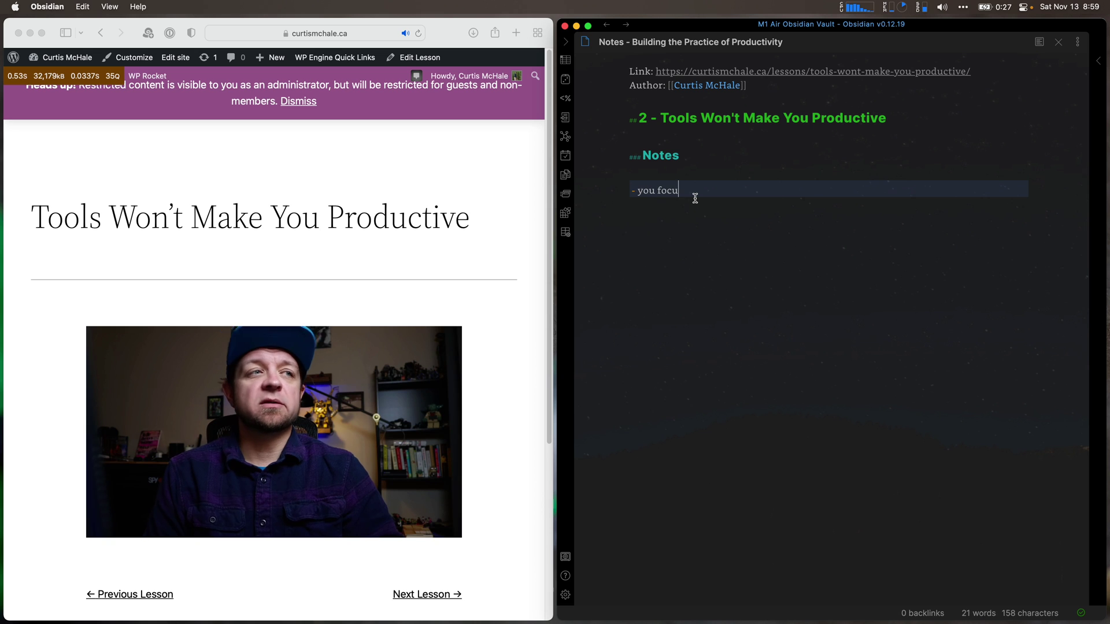
text(s on the tools and wha)
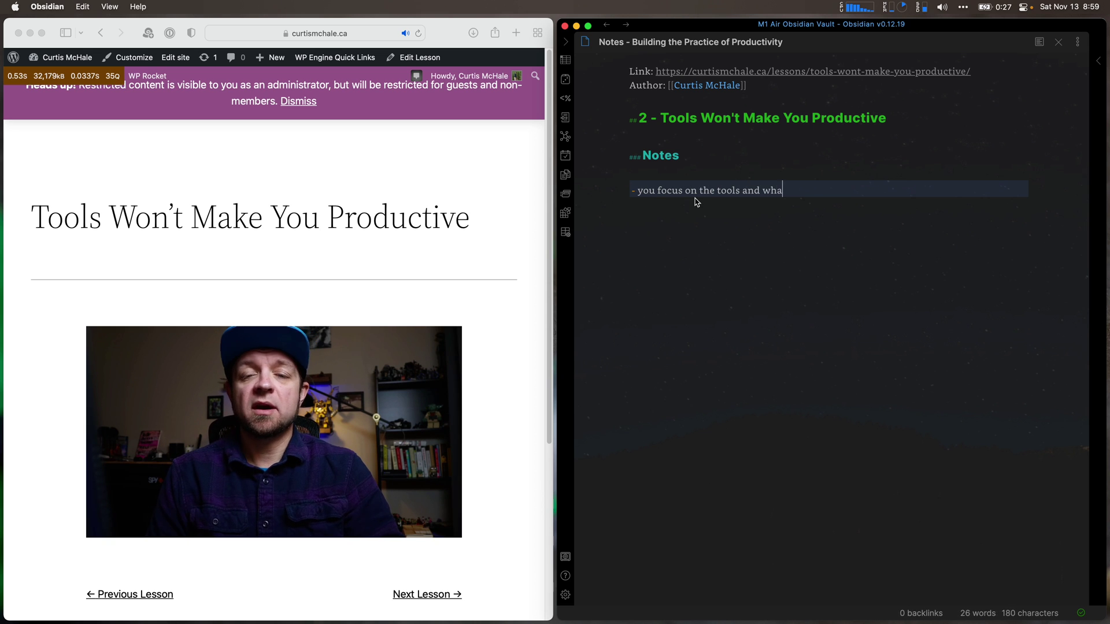
text(t is some famou)
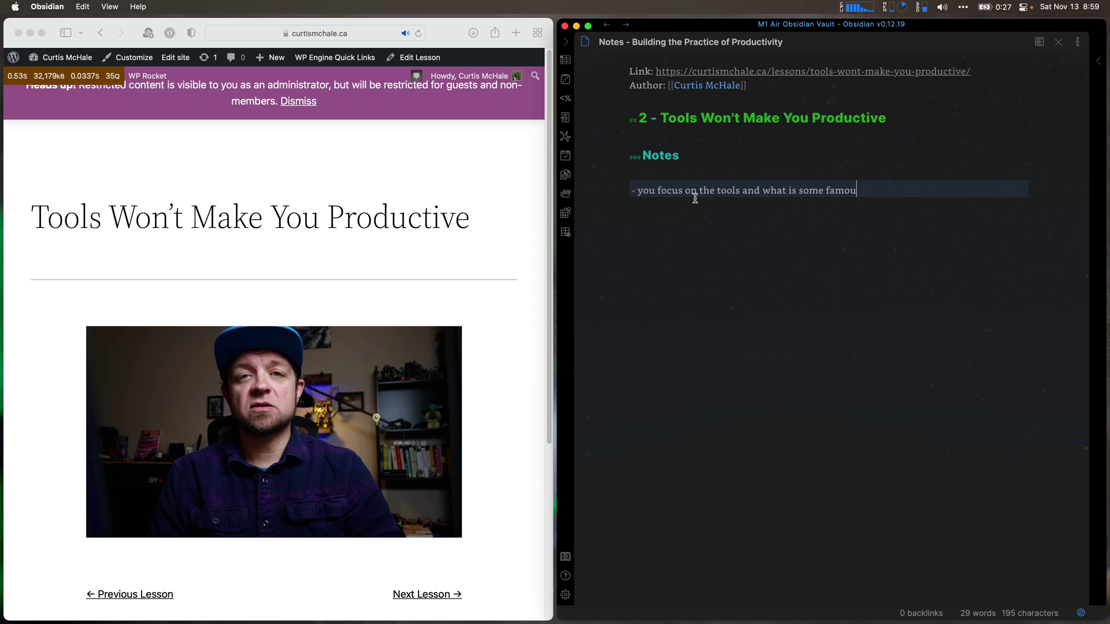
text(s person using)
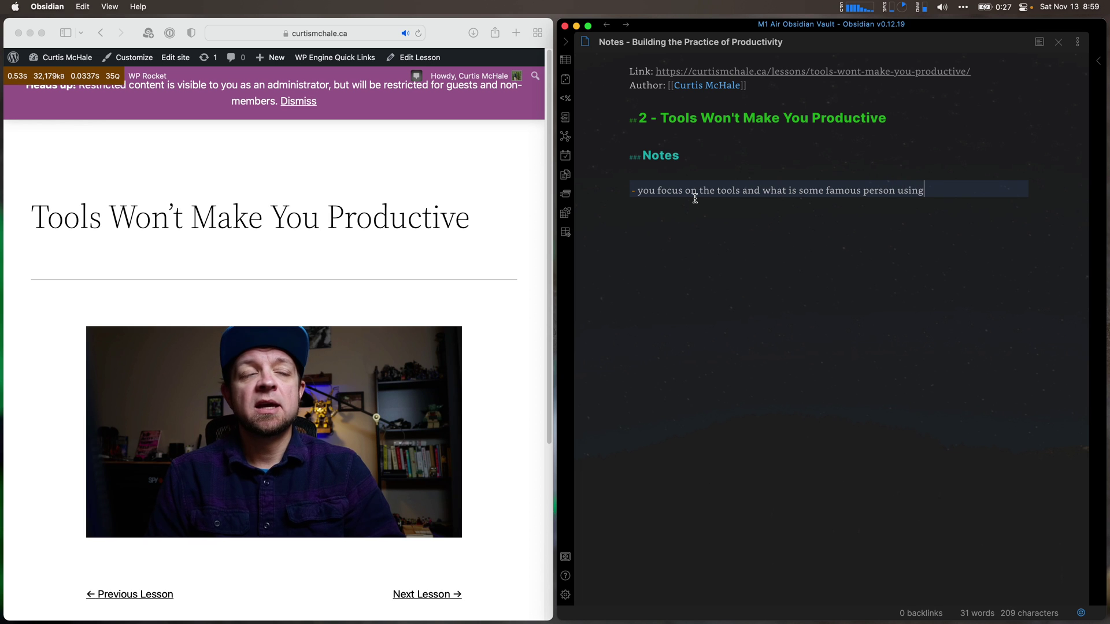
key(Return)
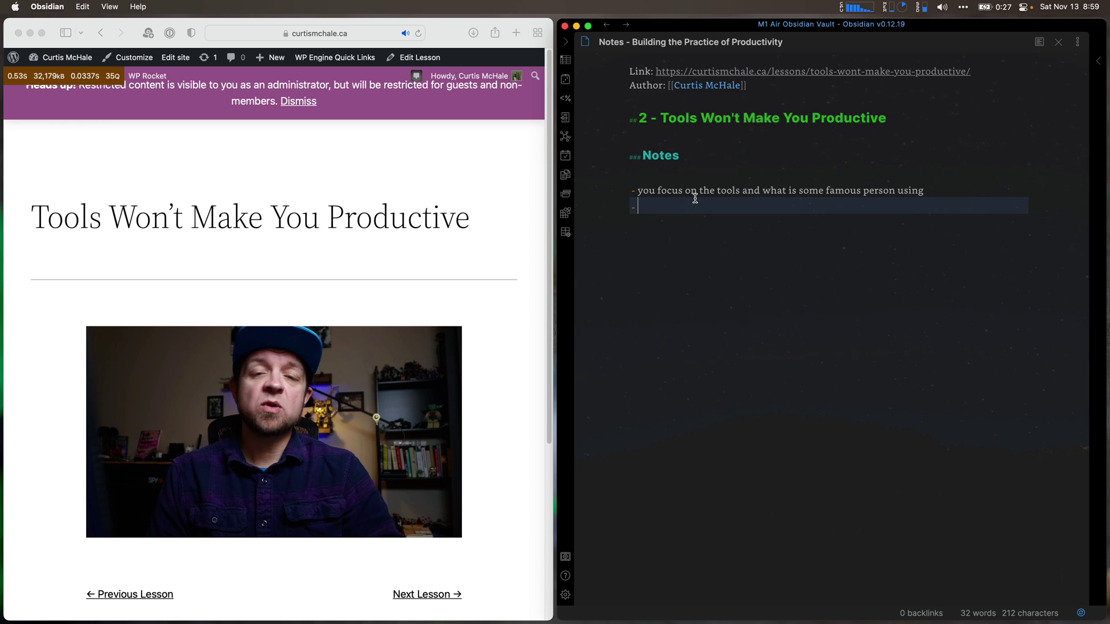
text(if your process is )
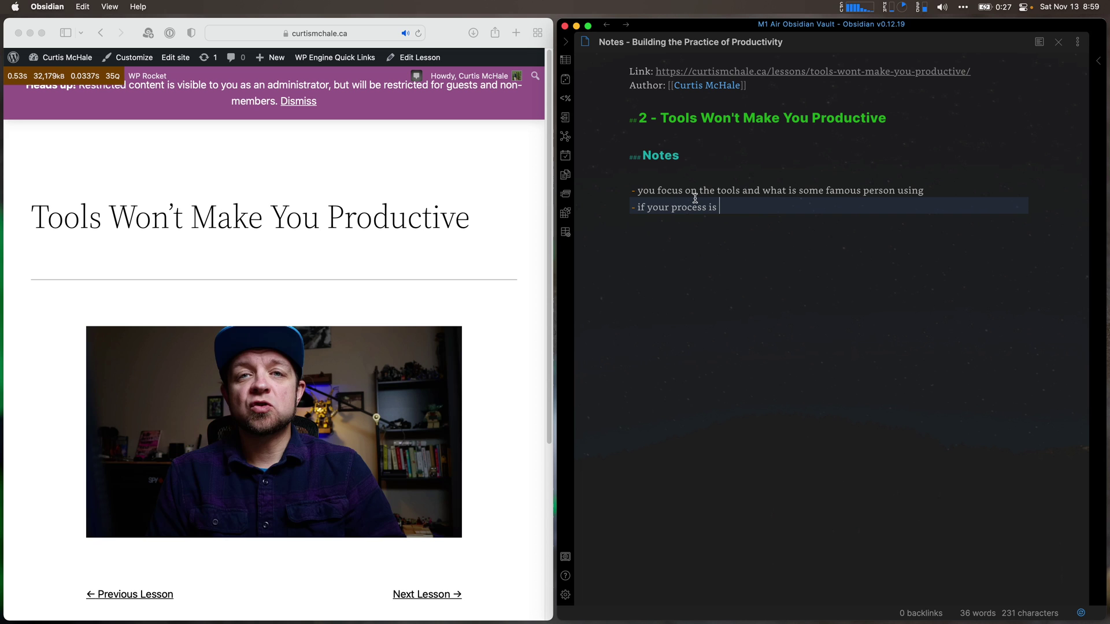
text(broken the tool )
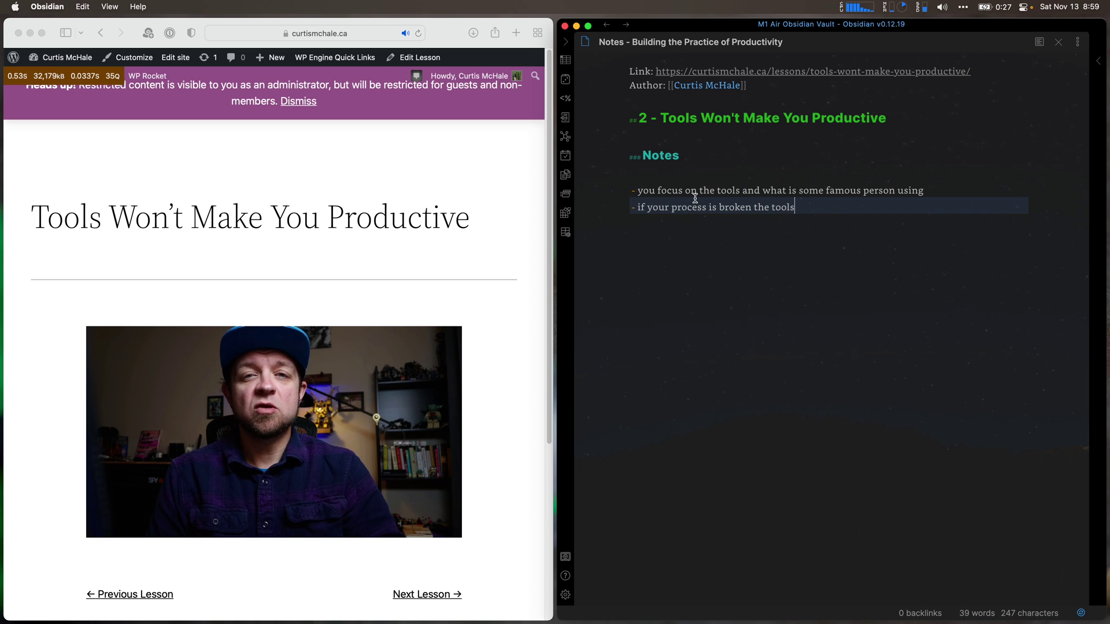
text(doesn't matte)
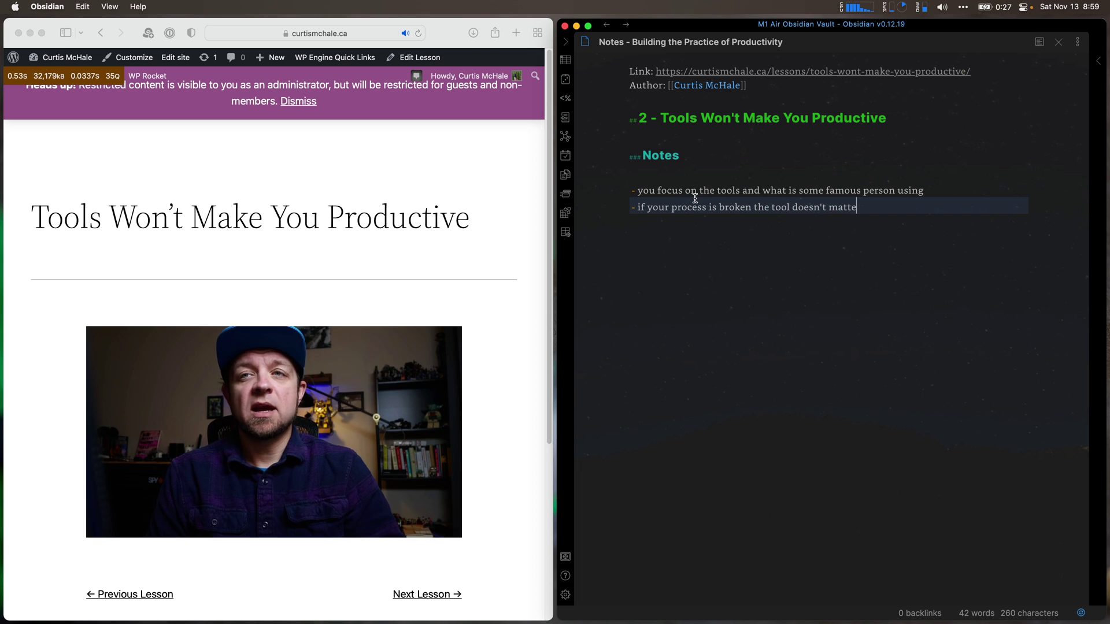
key(Return)
text(a new )
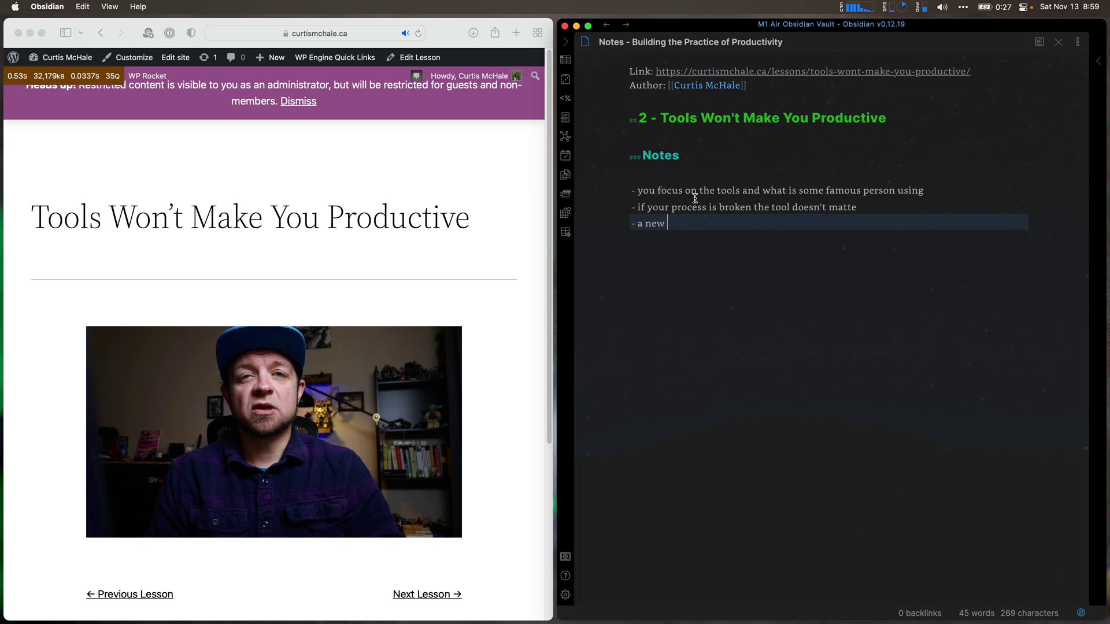
text(tool fixes)
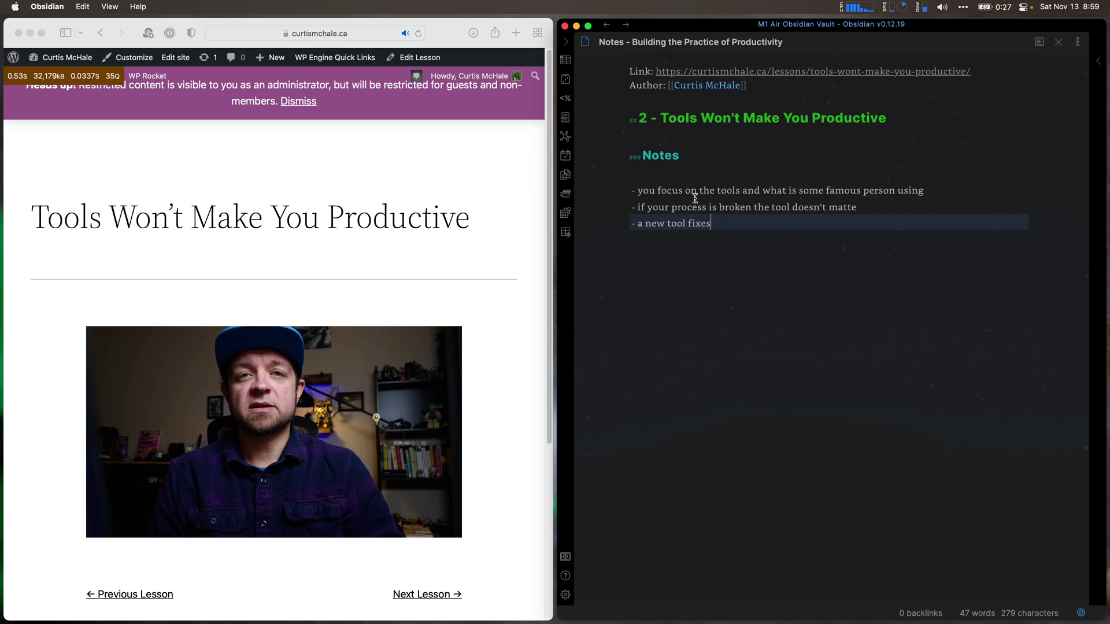
text( nothing)
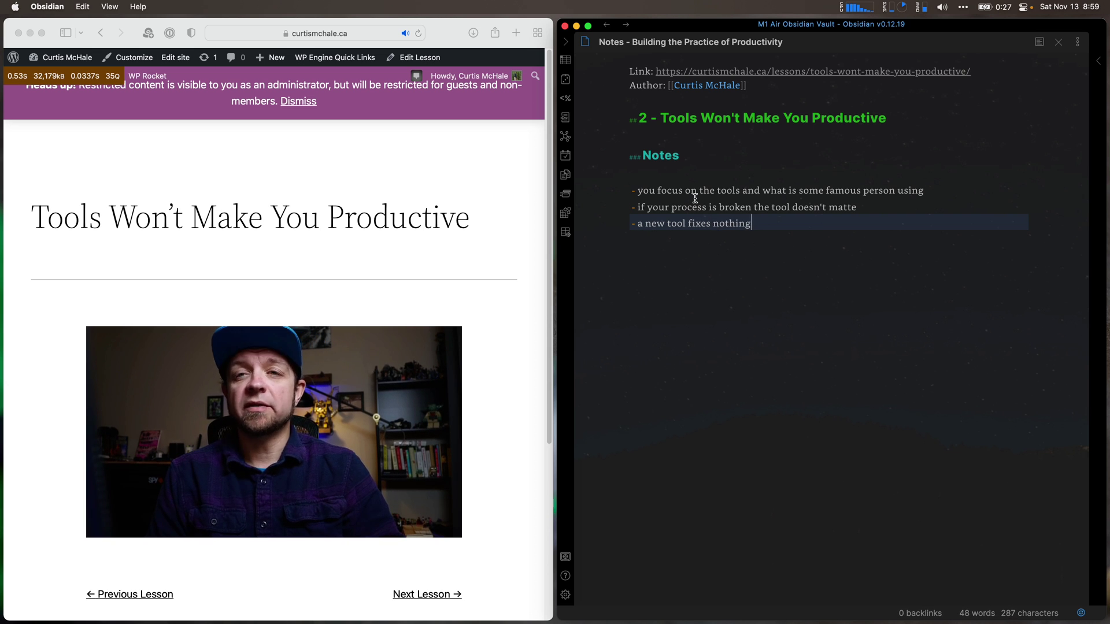
Replace an abandoned bullet with 'your process will be portable between mediums and tools if you have a good system'.
key(Return)
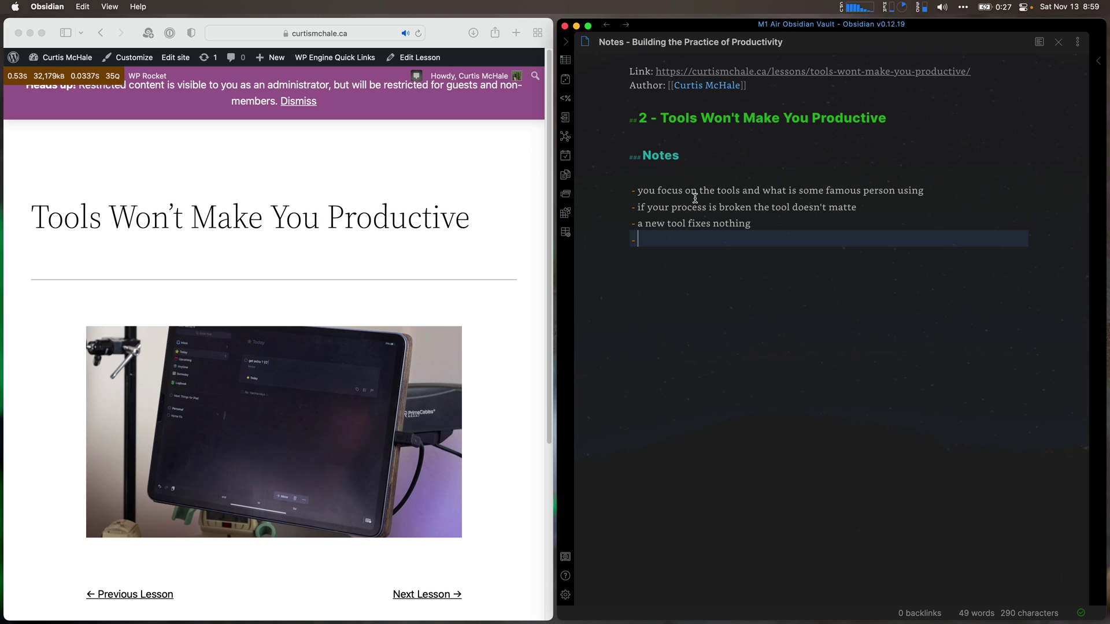
text(he uses the same process bet)
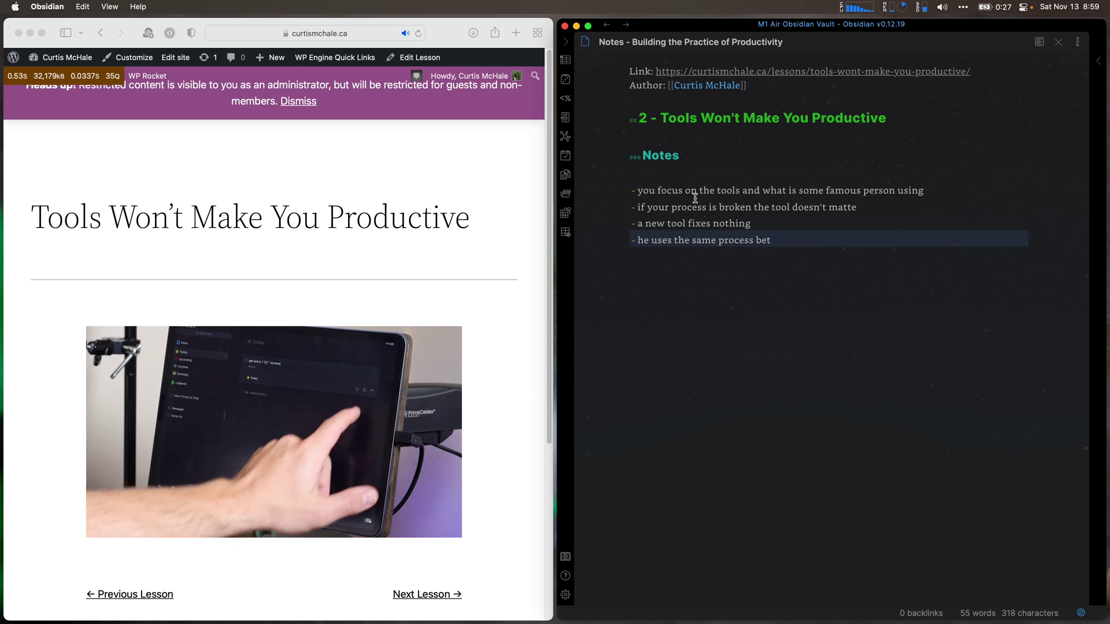
key(super+shift+Left)
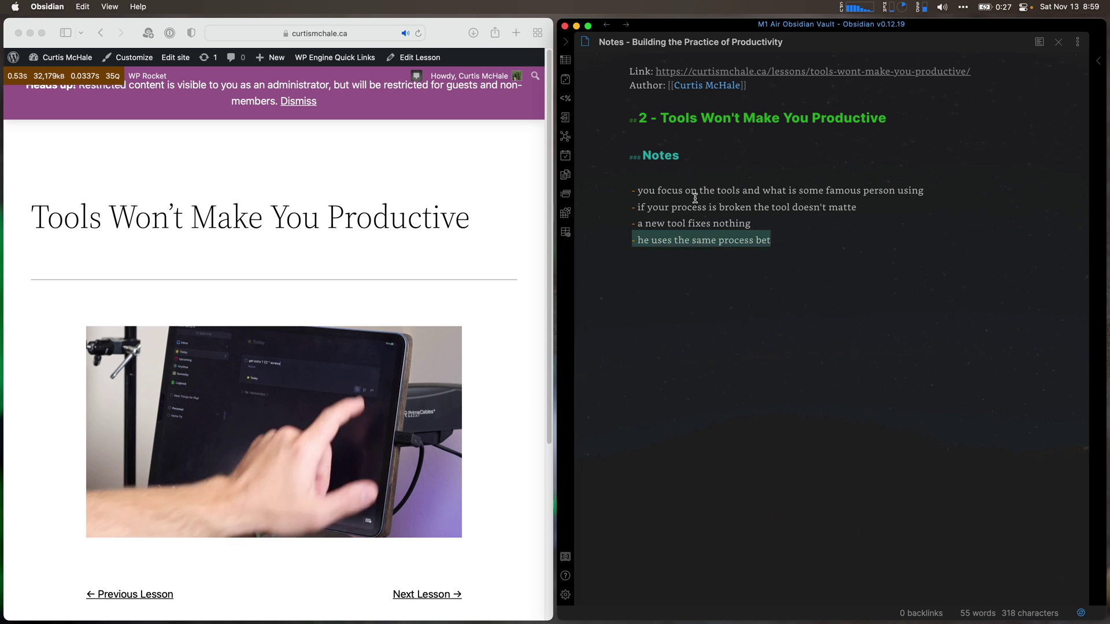
key(BackSpace)
text(- your proce)
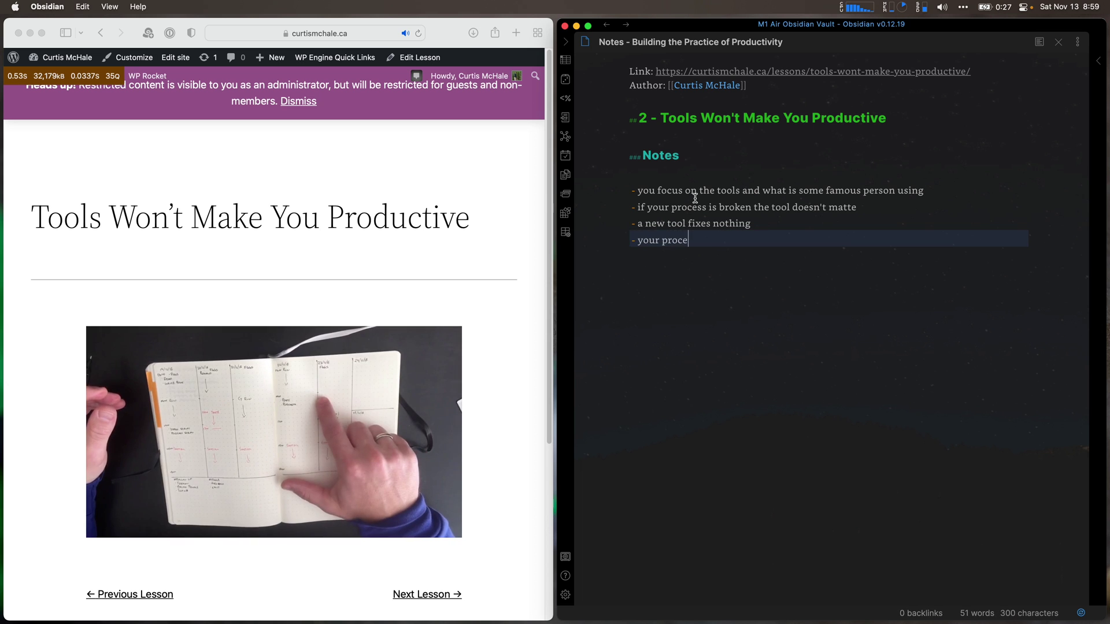
text(ss will be portab)
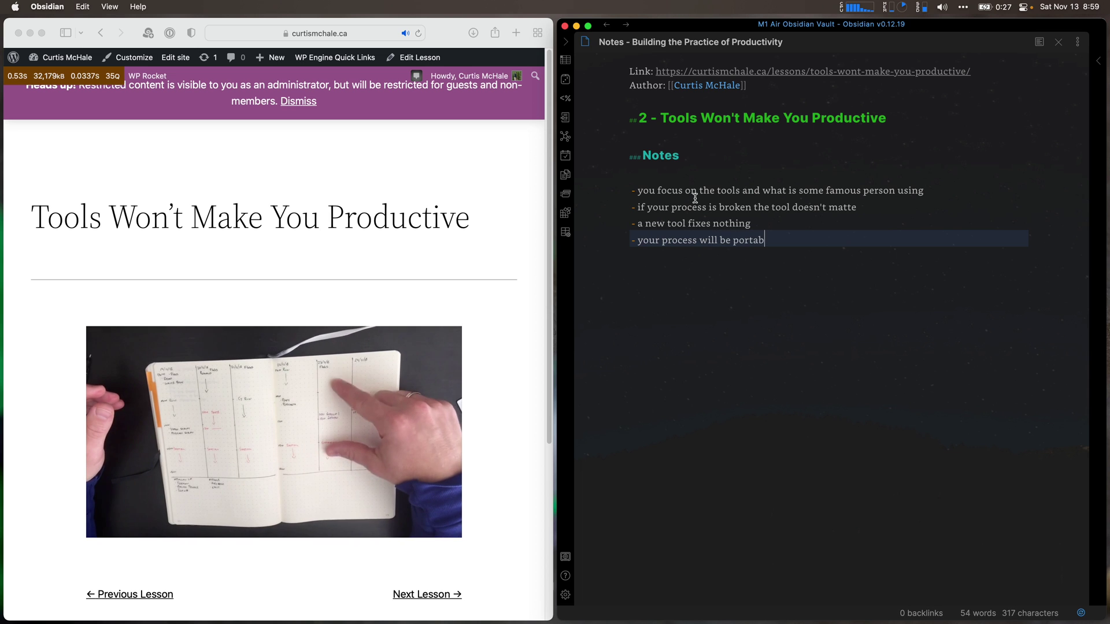
text(le between medui)
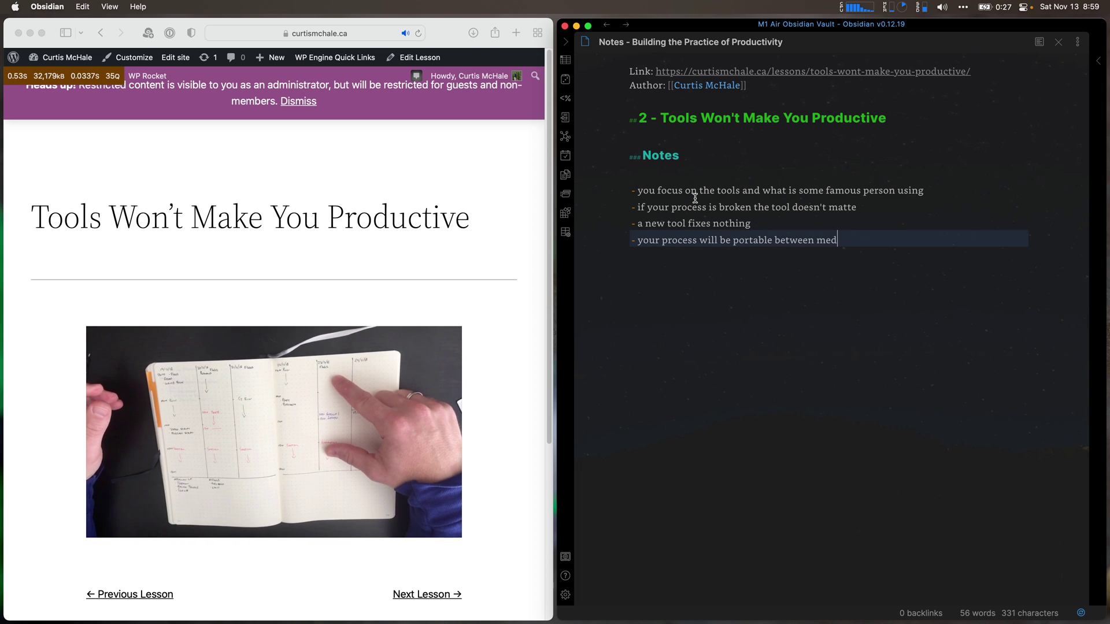
key(BackSpace)
key(BackSpace)
text(iu)
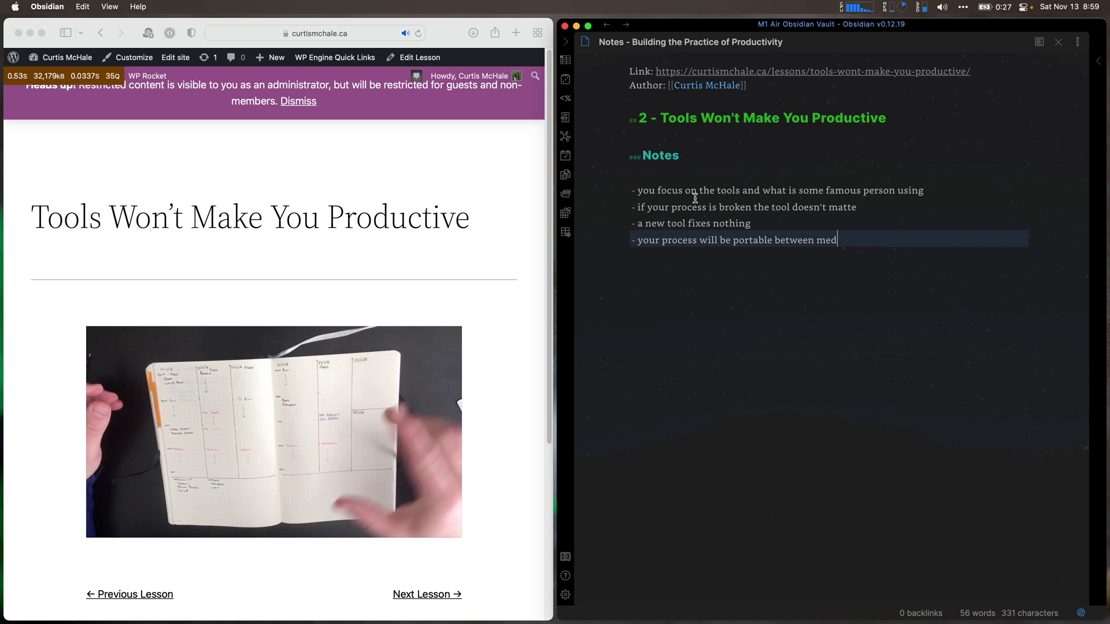
text(ms and tools if you)
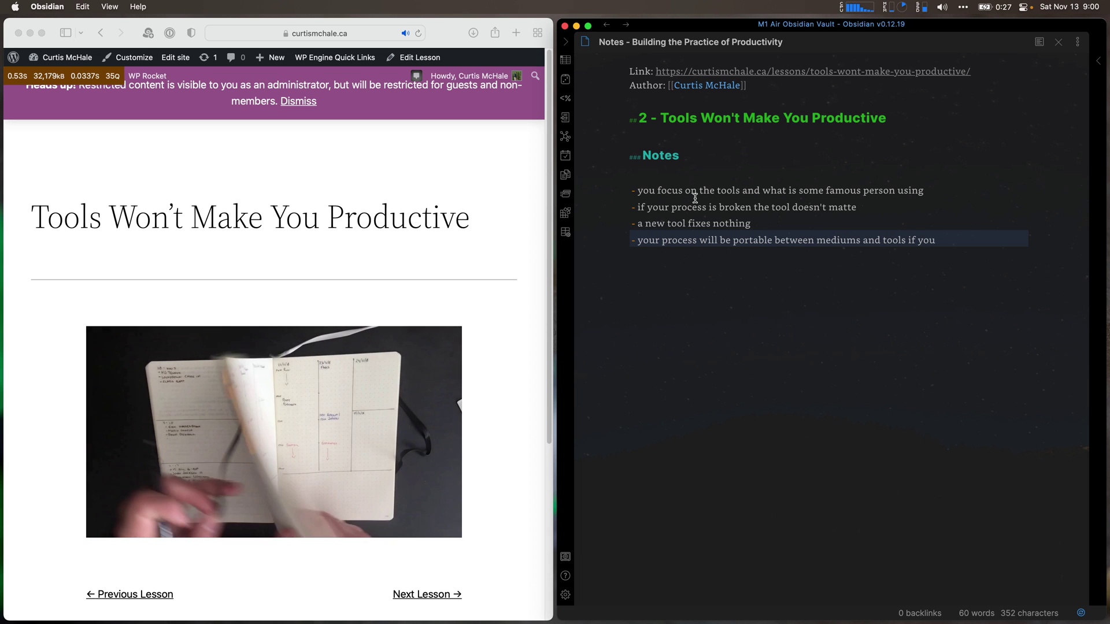
text( have a good sys)
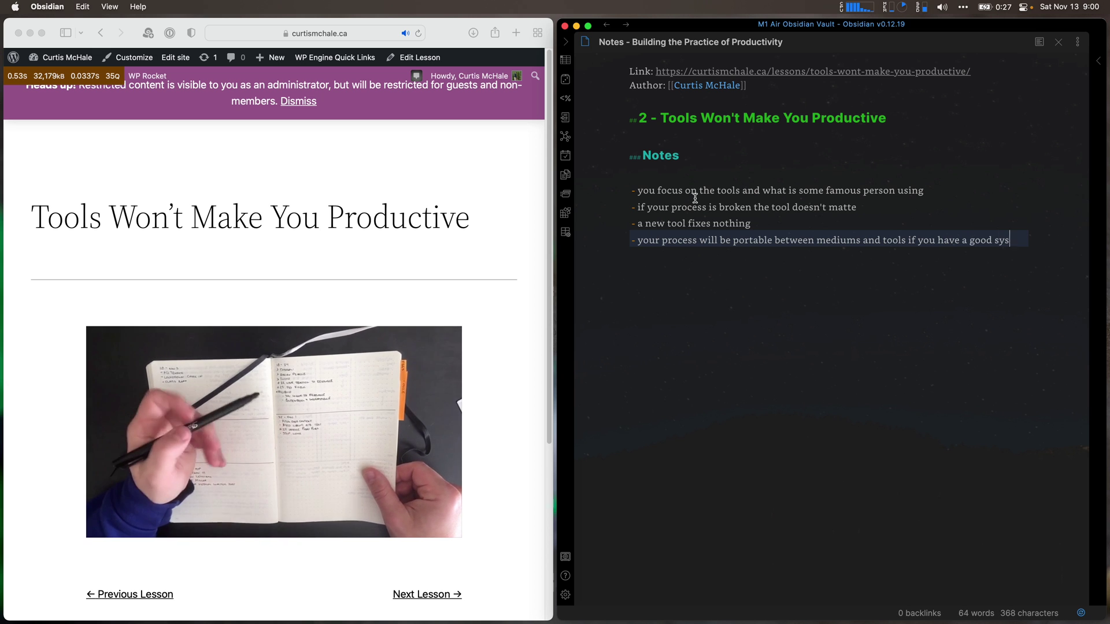
text(tem)
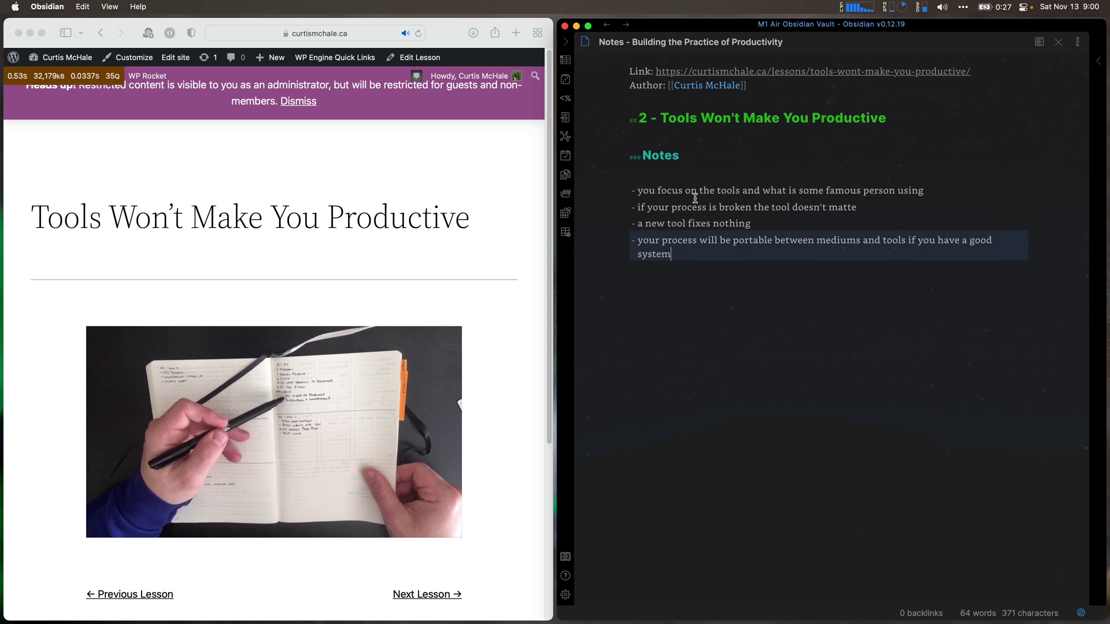
Add a bullet advising not to take someone else's system wholesale but adapt it to your life.
key(Return)
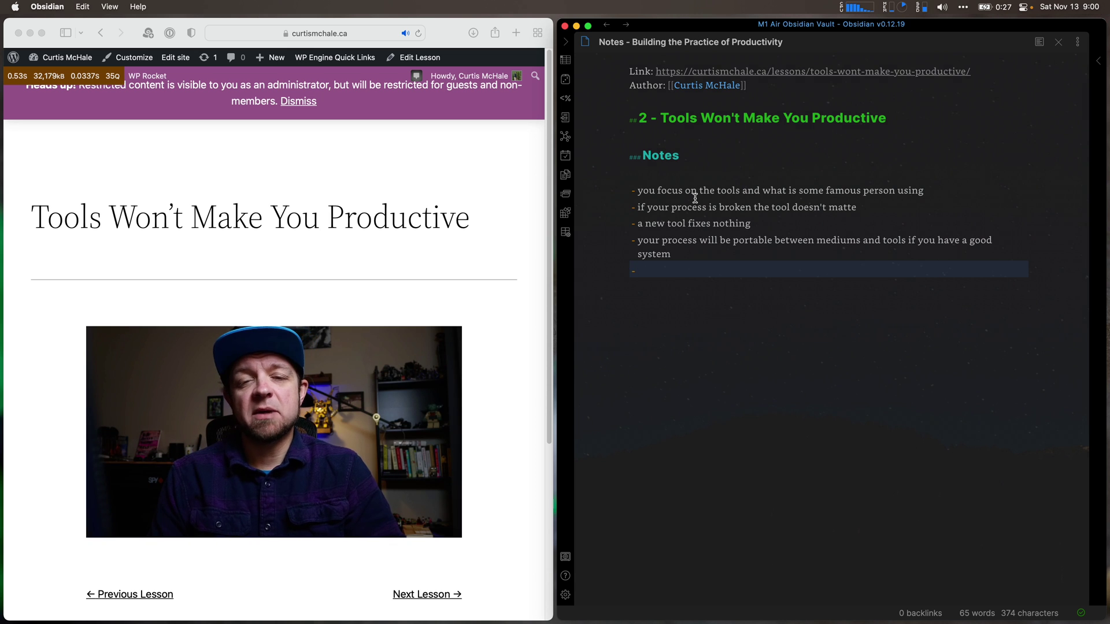
text(don't take )
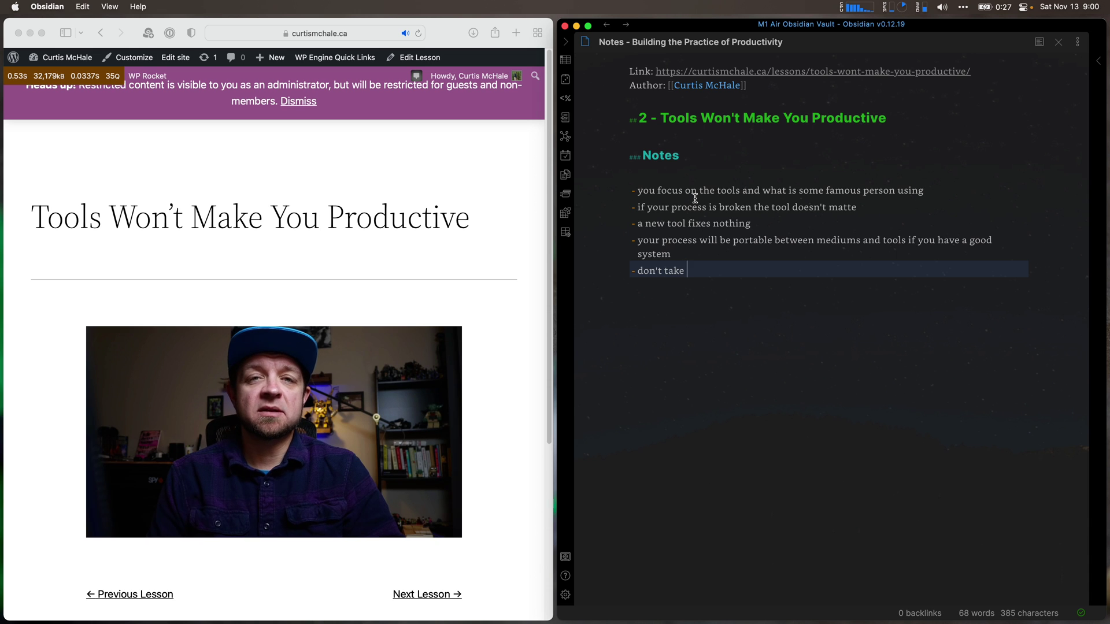
text(a system whole)
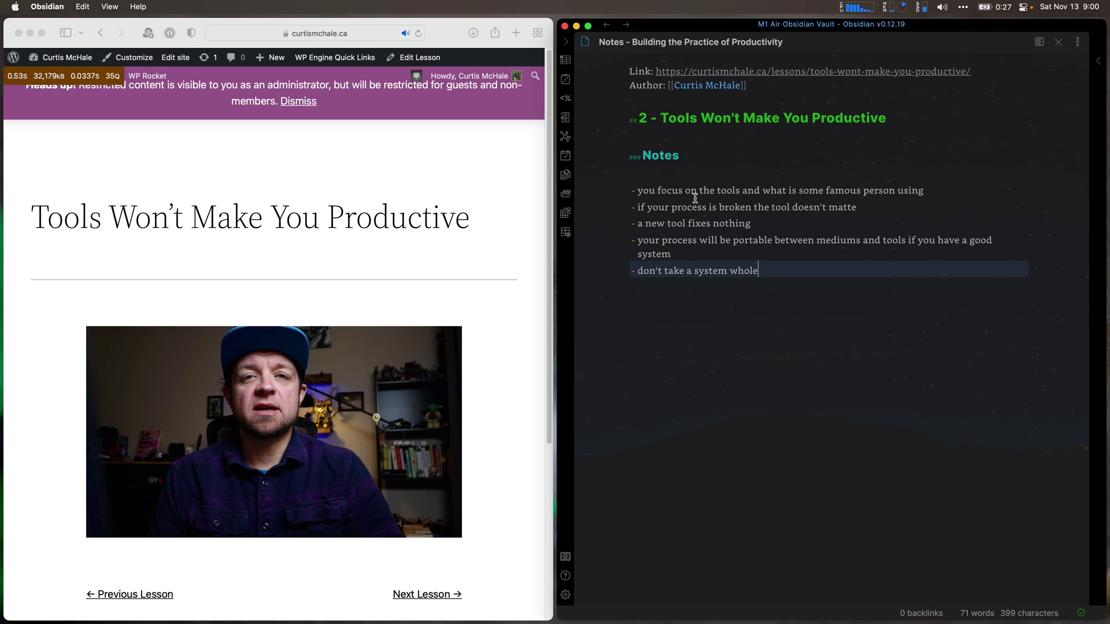
text(sale from soem)
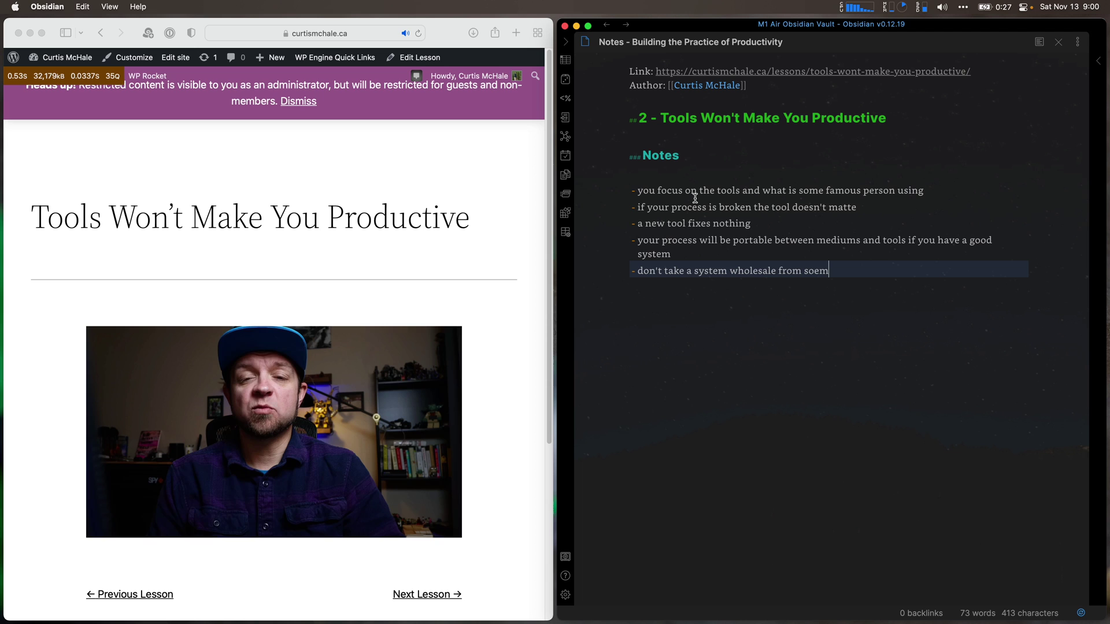
key(BackSpace)
key(BackSpace)
text(meone else)
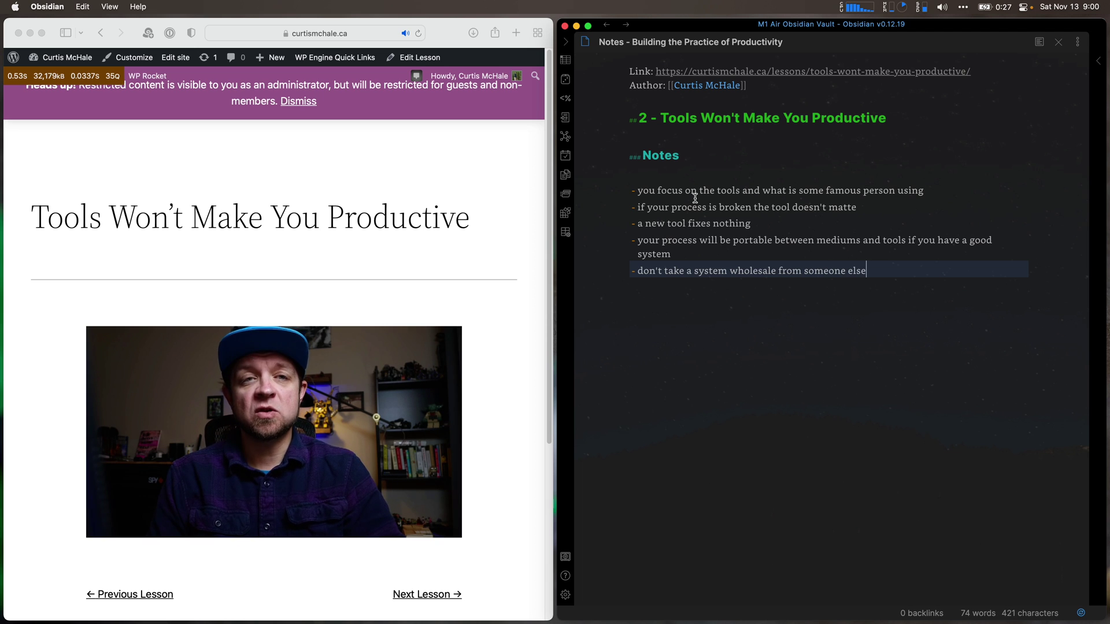
text(, feel free to ad)
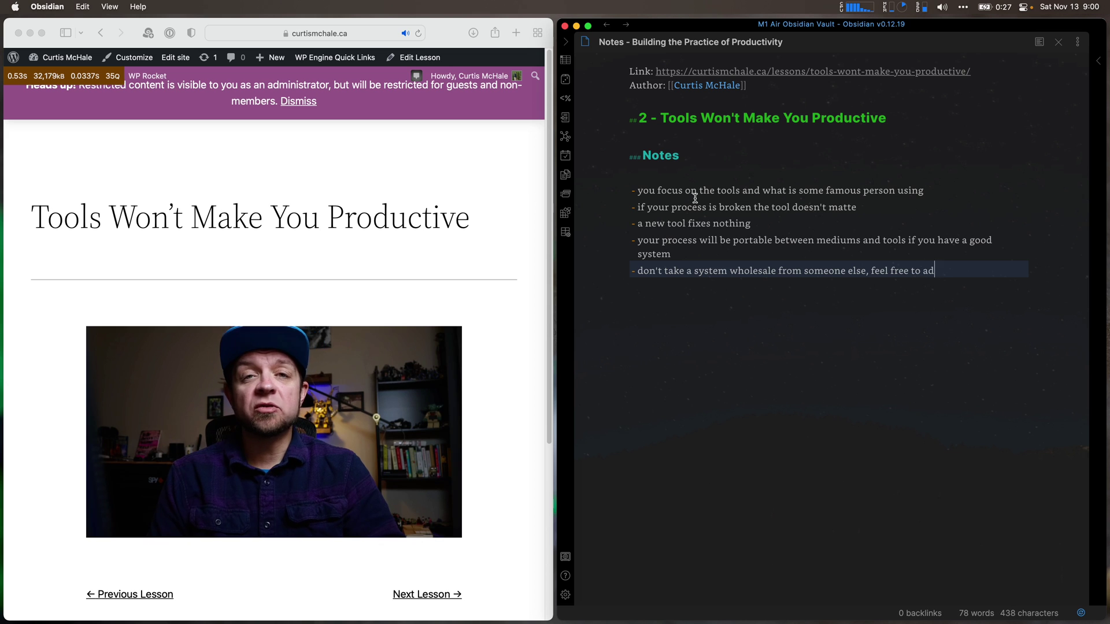
text(apt it as you l)
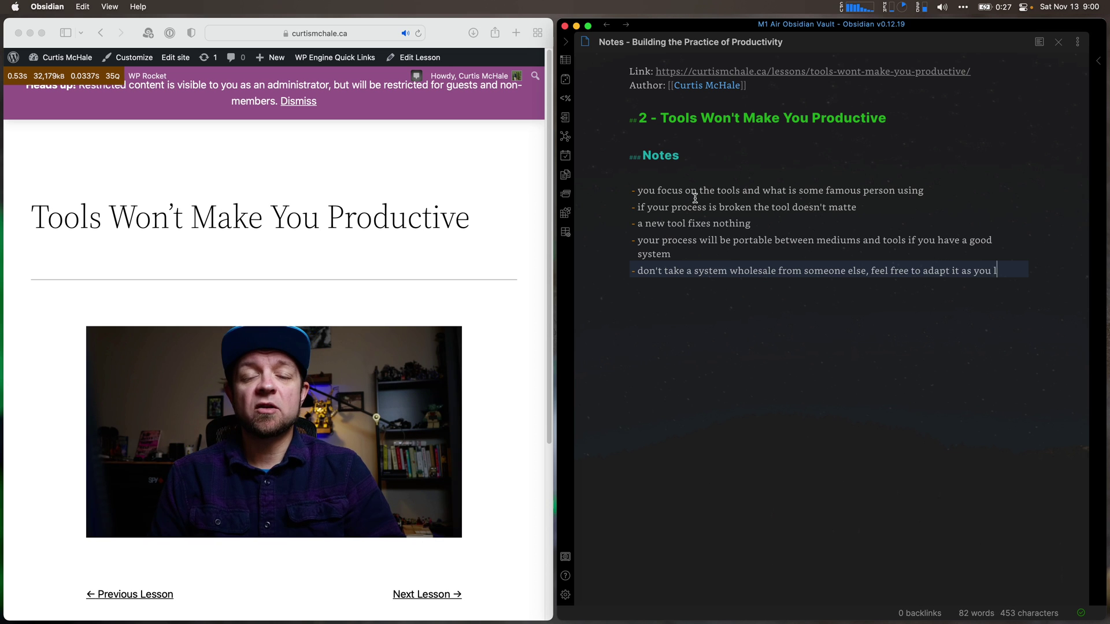
text(earn to sui)
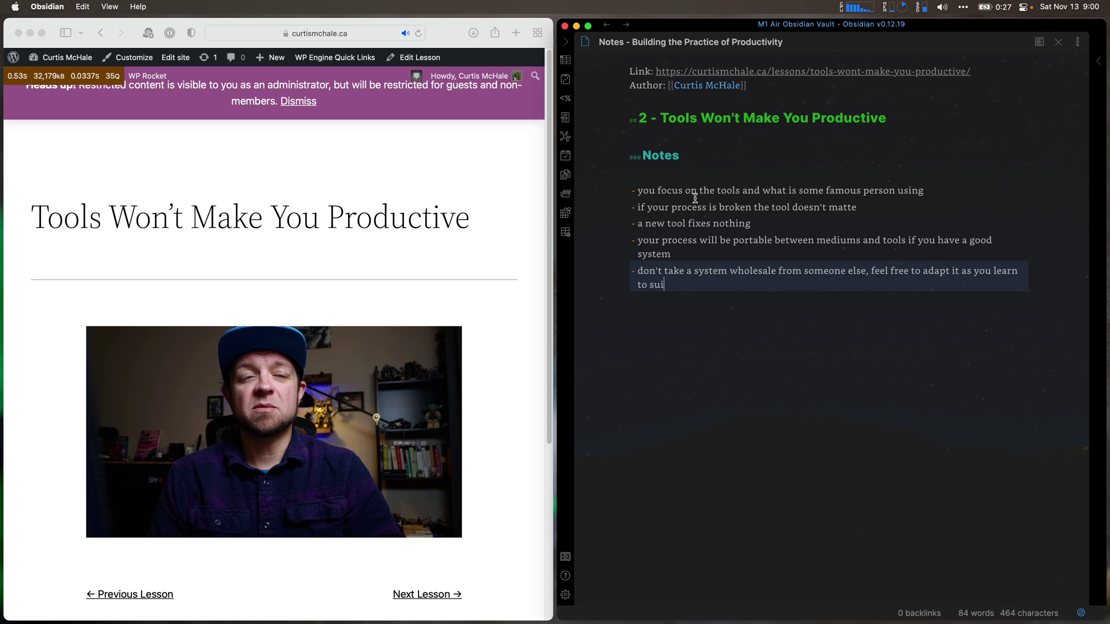
text(t you and what youl life)
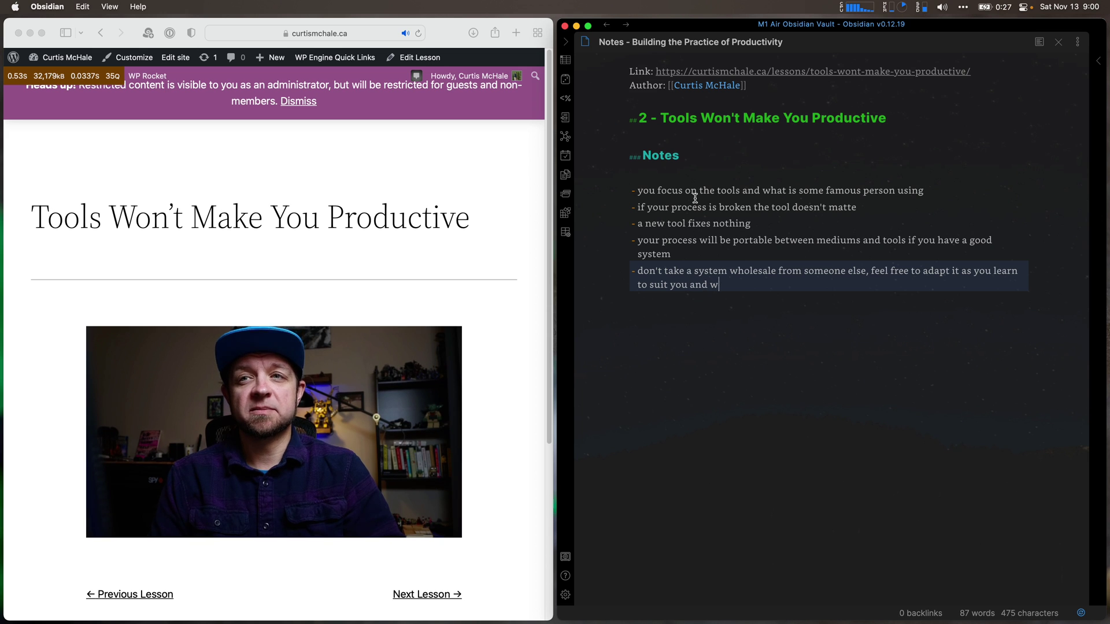
key(Left)
key(Left)
key(Left)
key(Left)
key(Left)
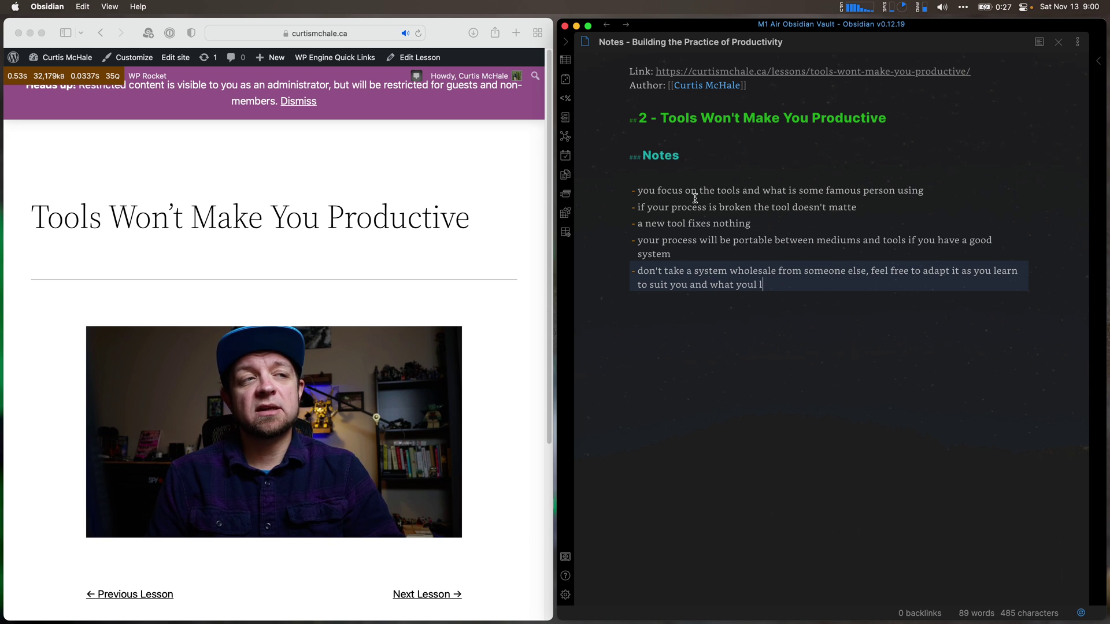
key(BackSpace)
text(r)
key(Right)
key(Right)
key(Right)
key(Right)
key(Right)
text(is)
key(Return)
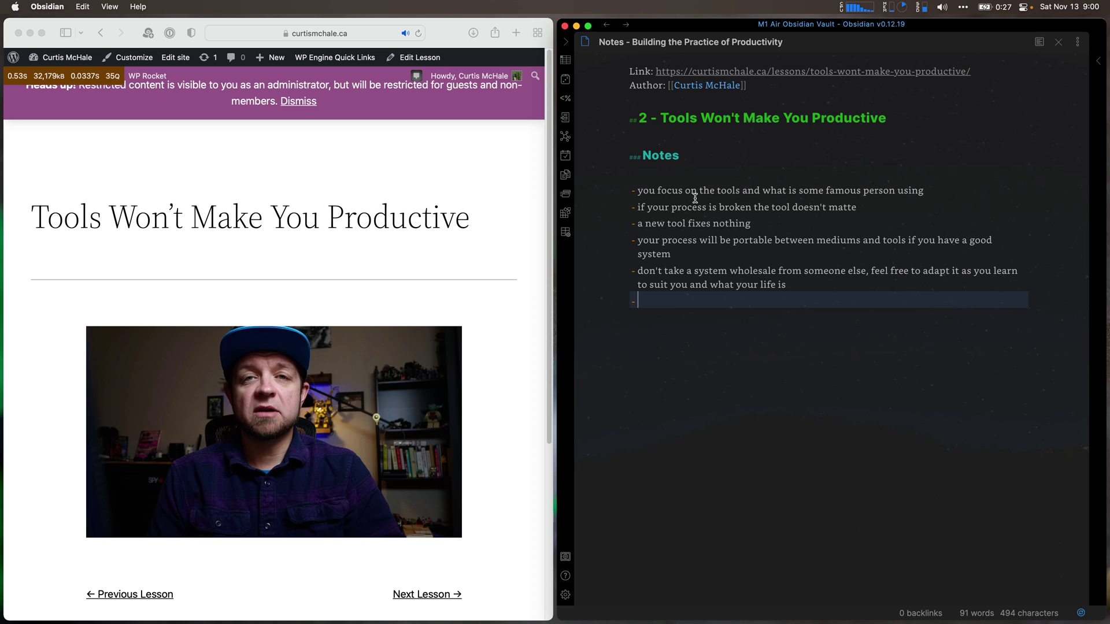
Add a 'Book recommendations' bullet with nested items Deep Work, Four Thousand Weeks, 12 Week Year and Rest.
text(Book )
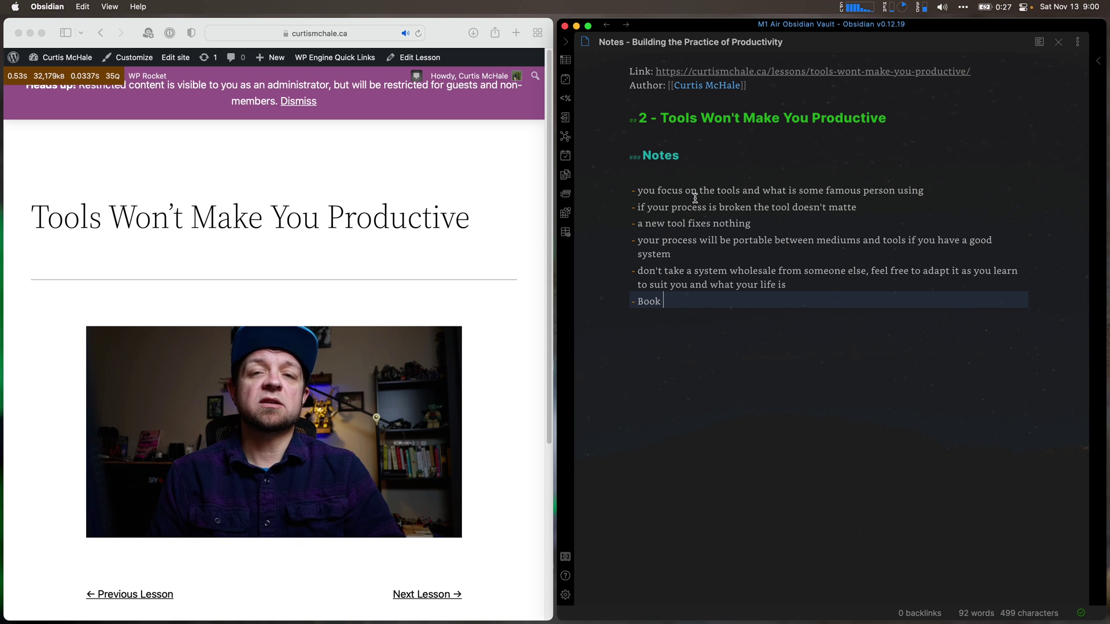
text(recommendations)
key(Return)
key(Tab)
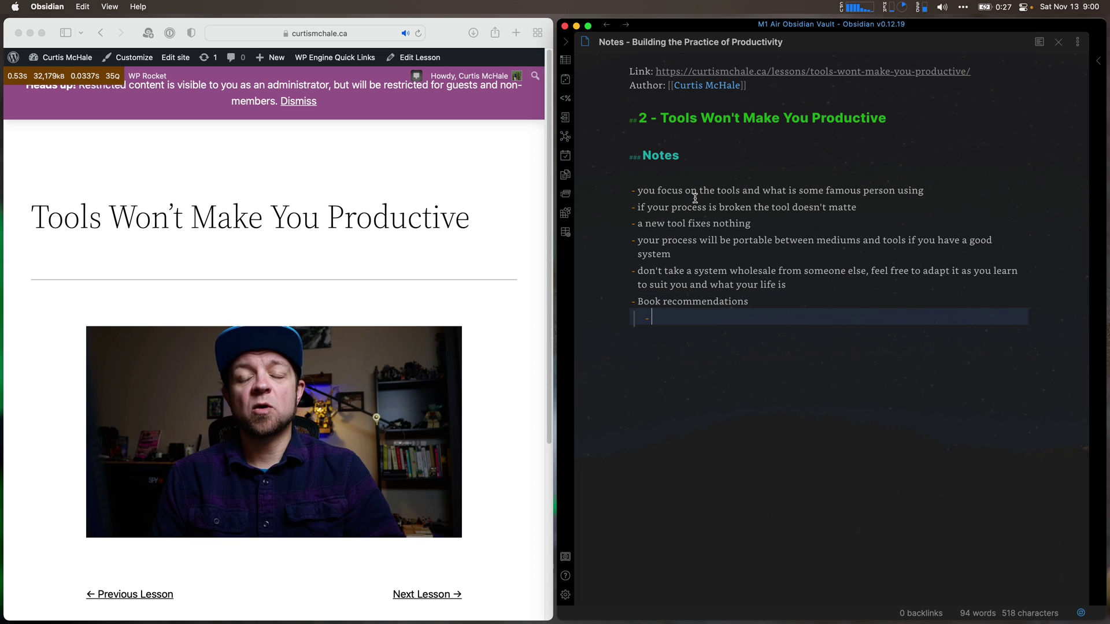
text(Deep Work)
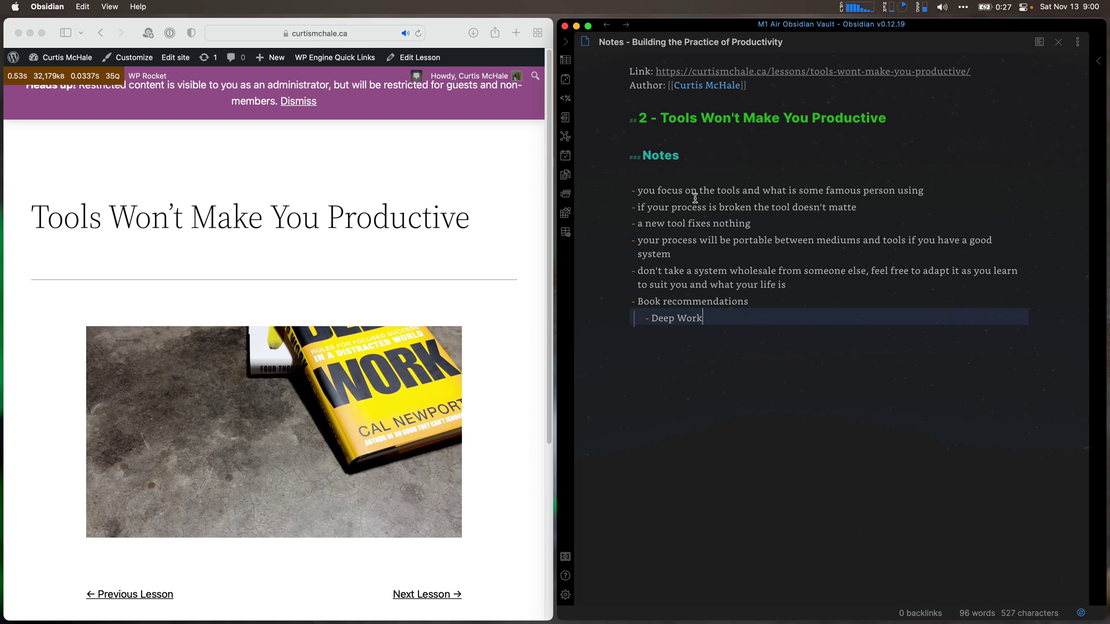
key(Return)
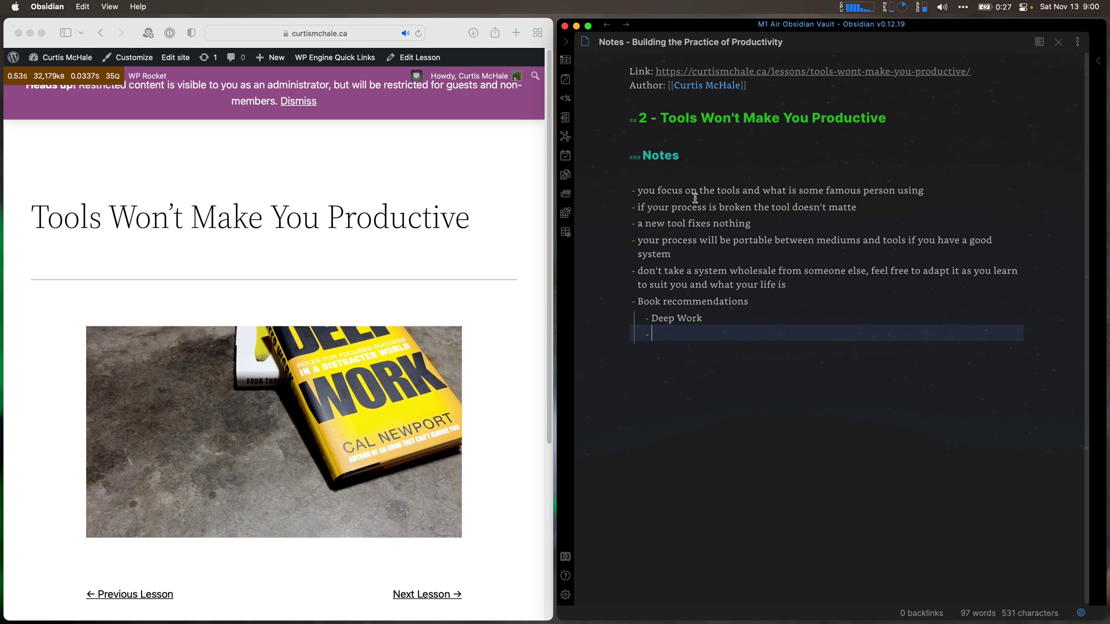
text(Four Thousand )
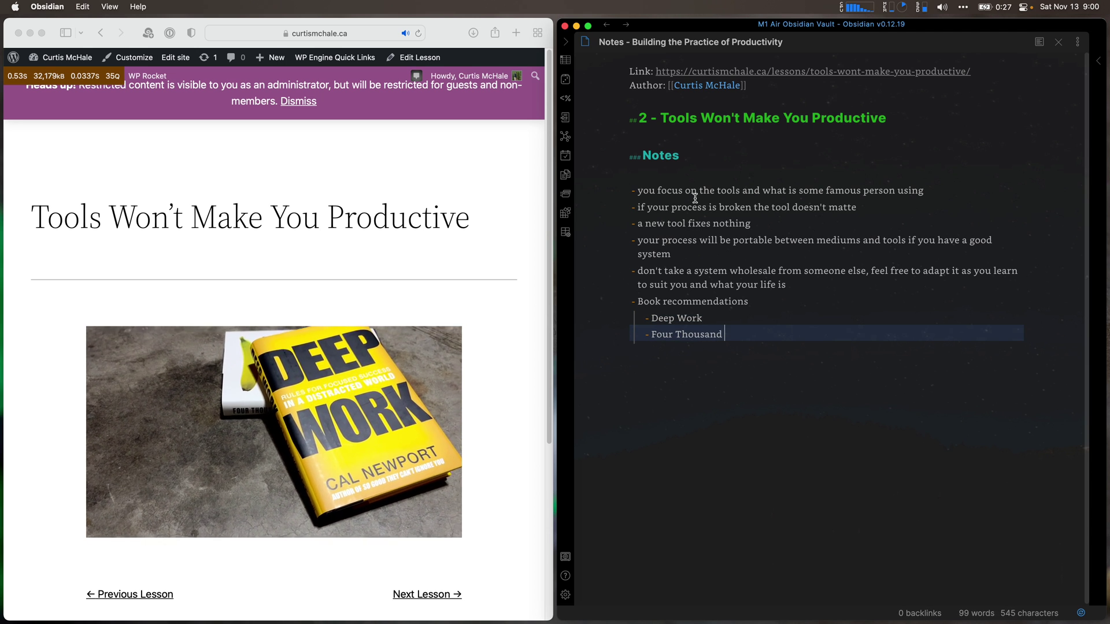
text(Weeks)
key(Return)
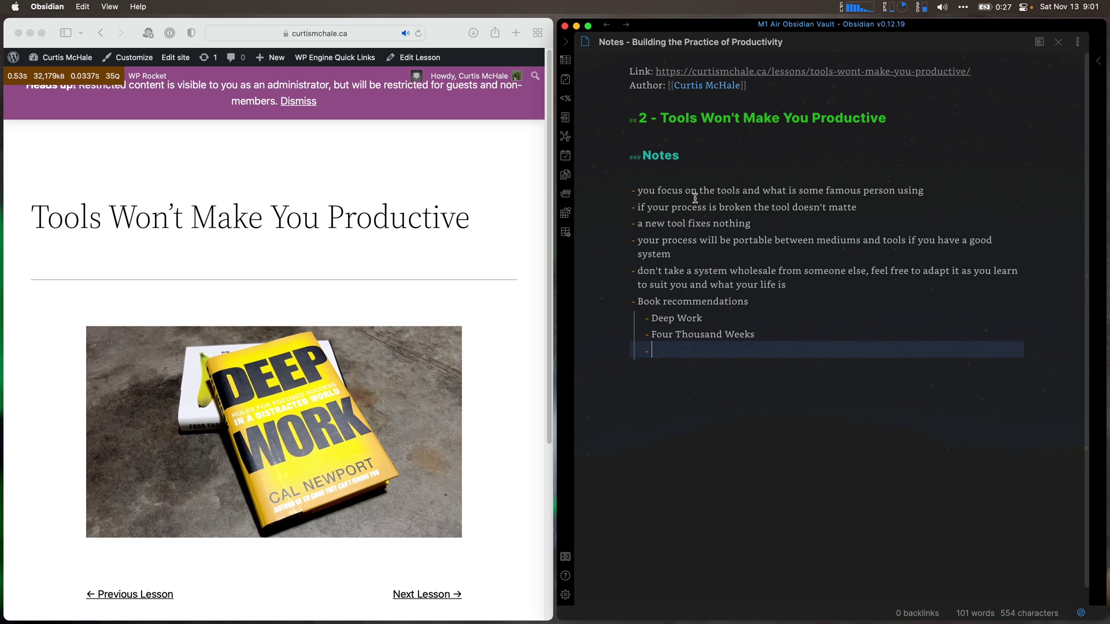
text(12 Week Year)
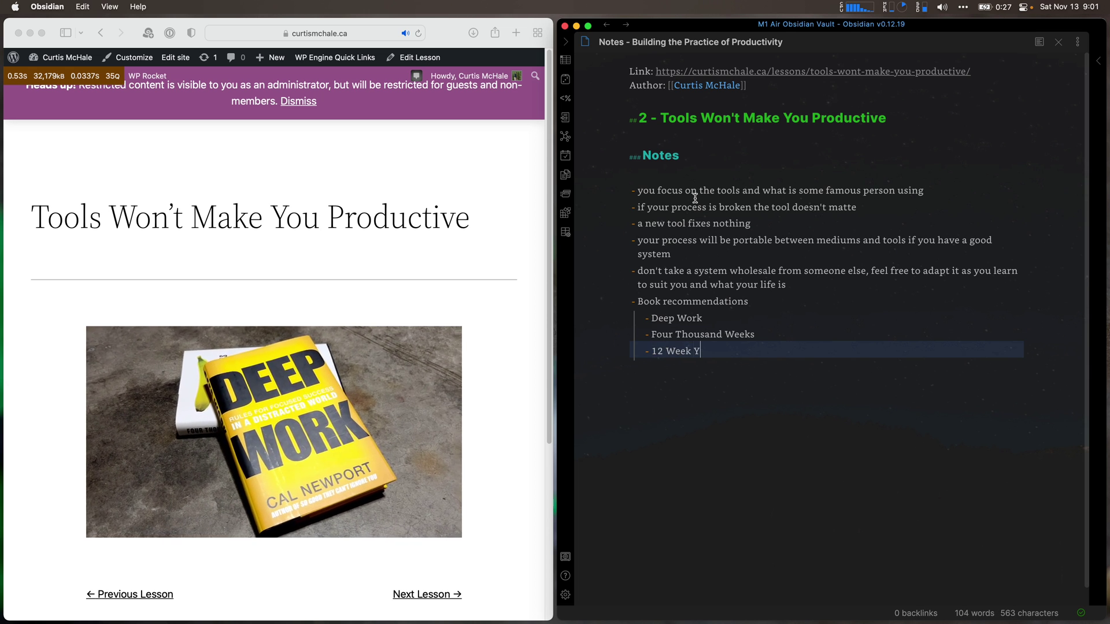
key(Return)
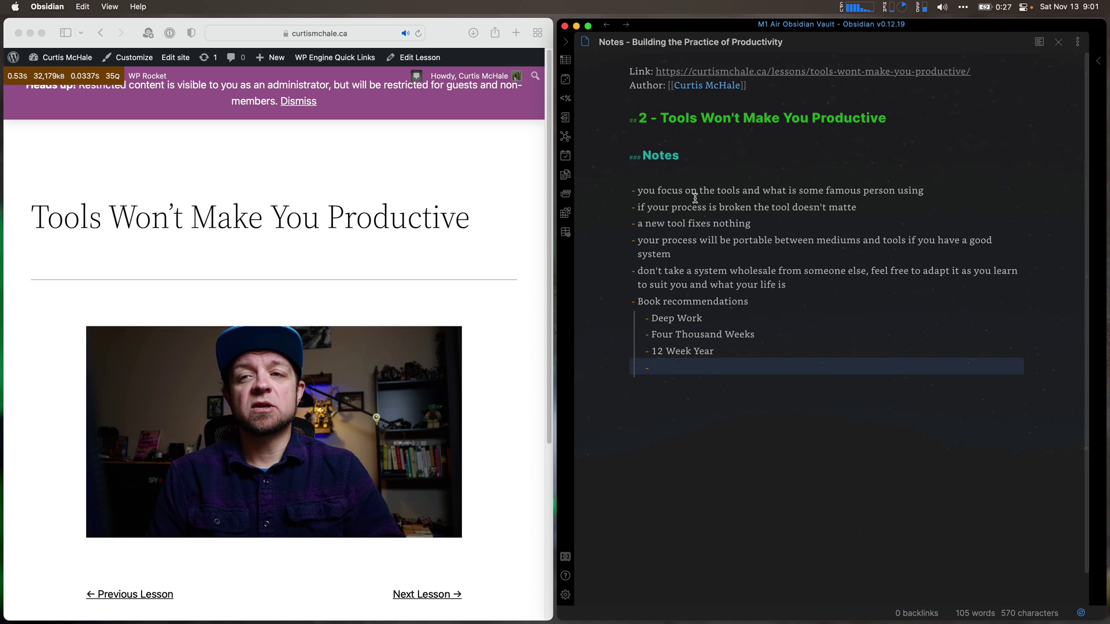
text(Rest)
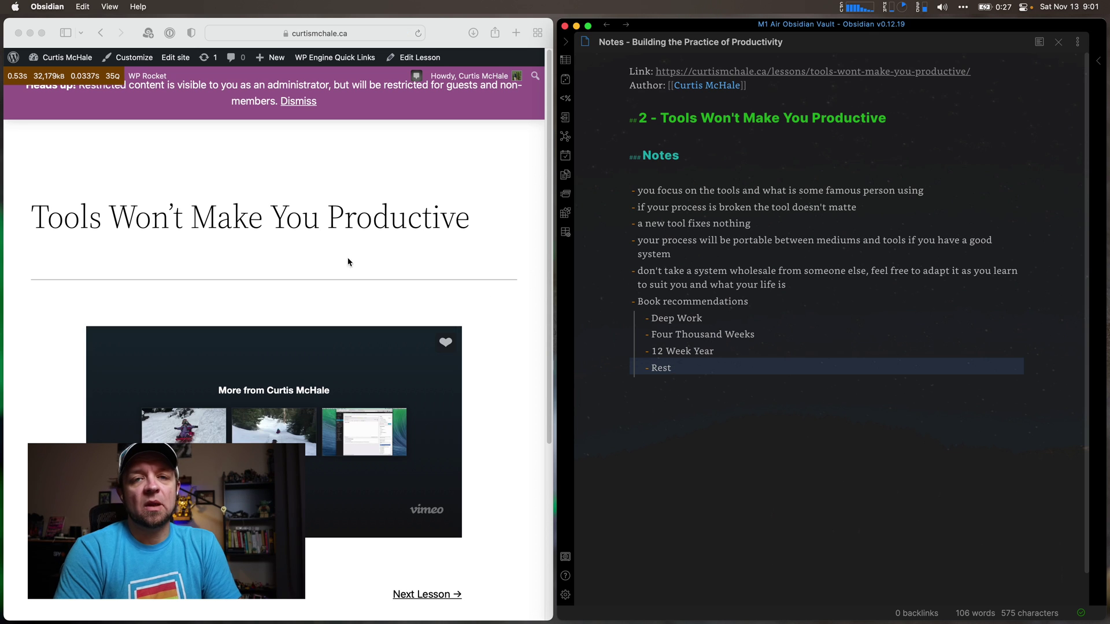
click(657, 315)
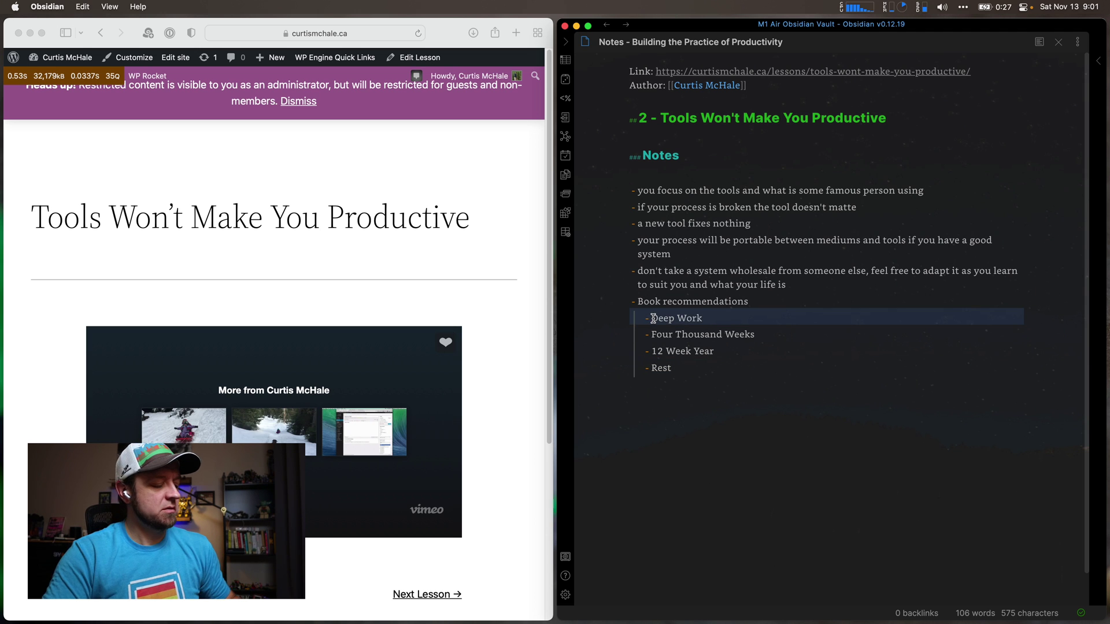
key(super+shift+Right)
key(BackSpace)
text([[)
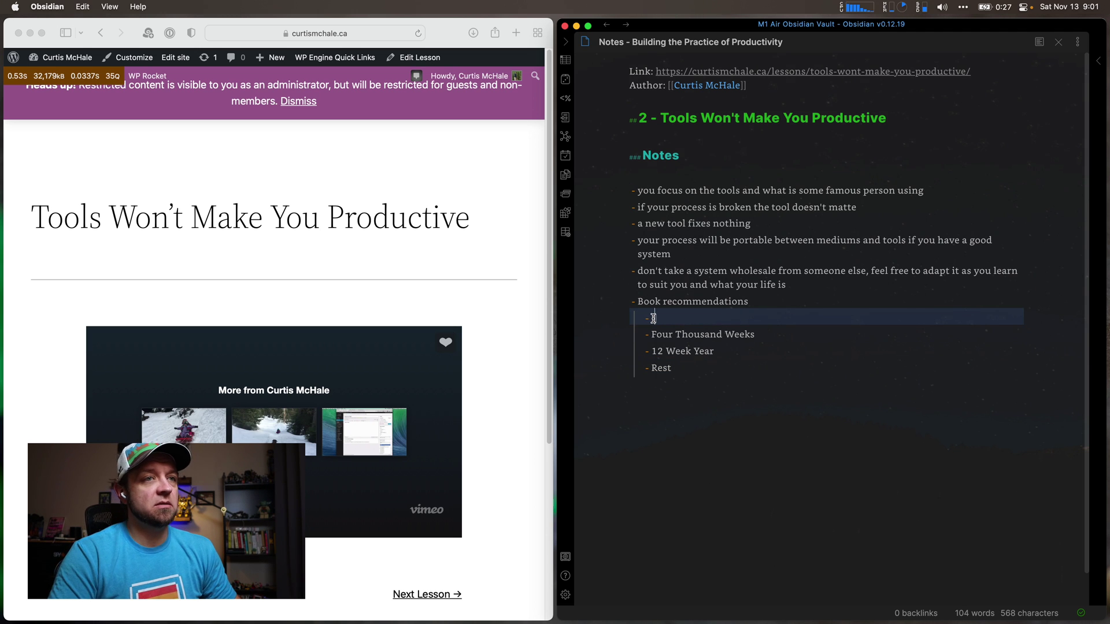
text(Deep)
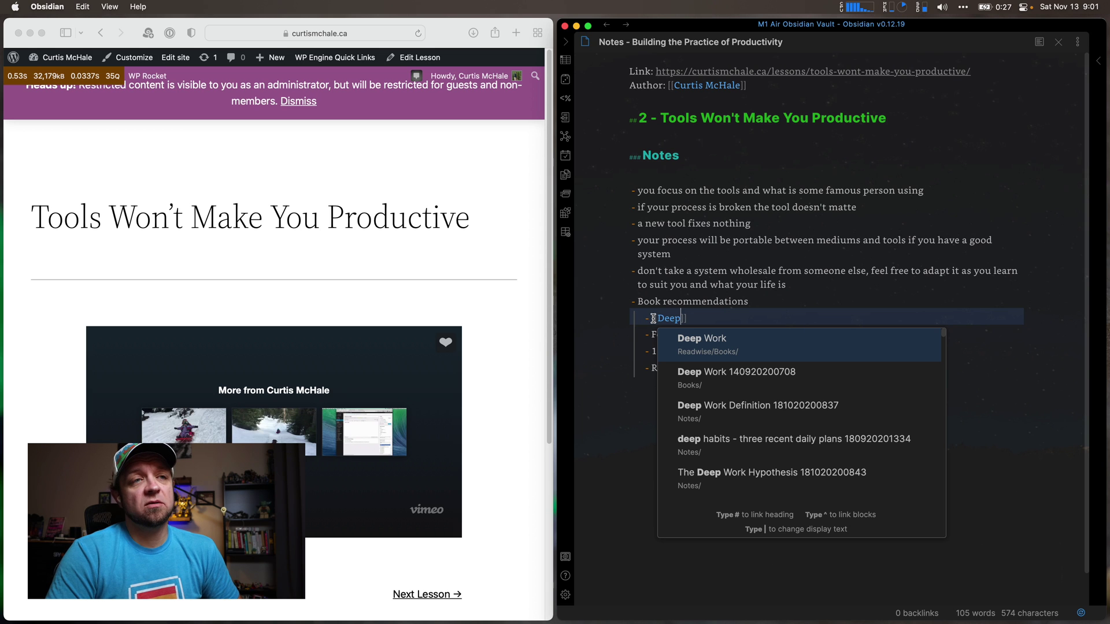
key(Return)
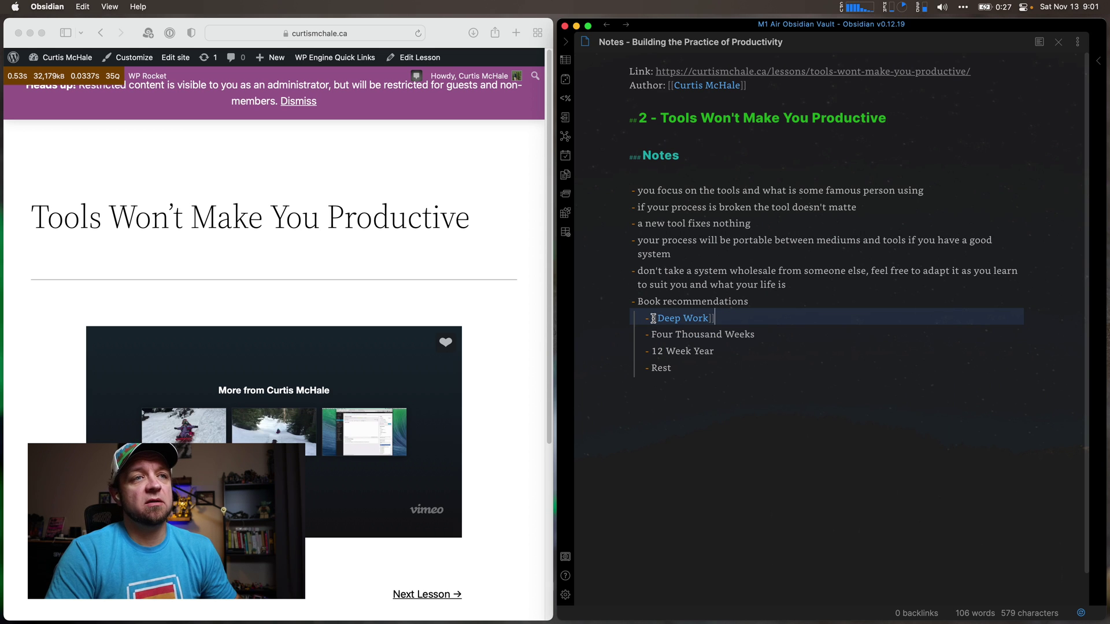
text(, )
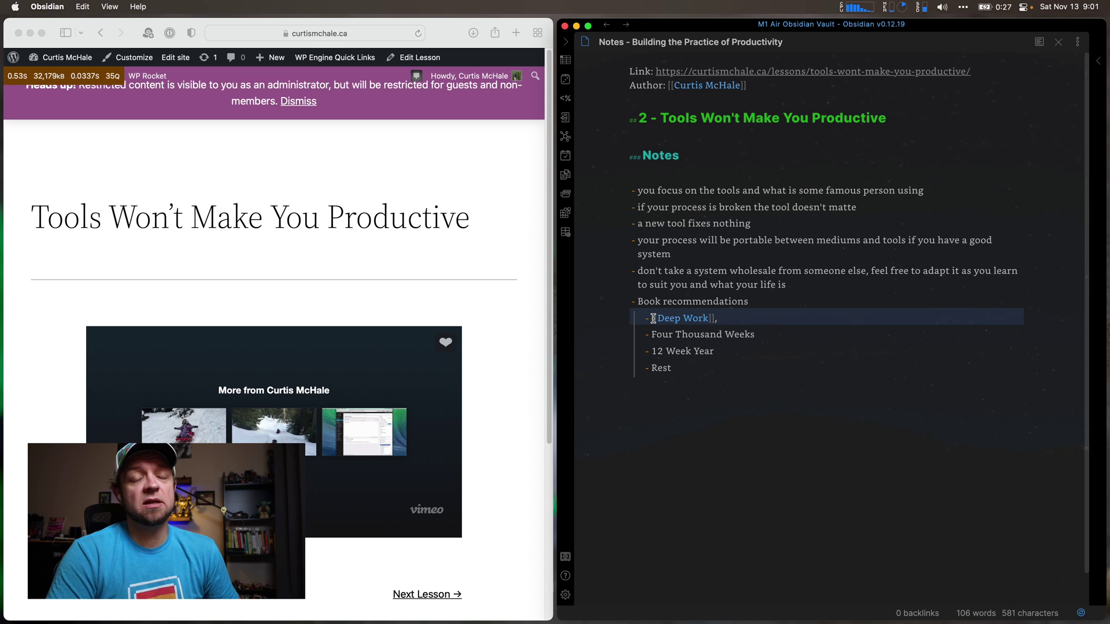
text([[Deep)
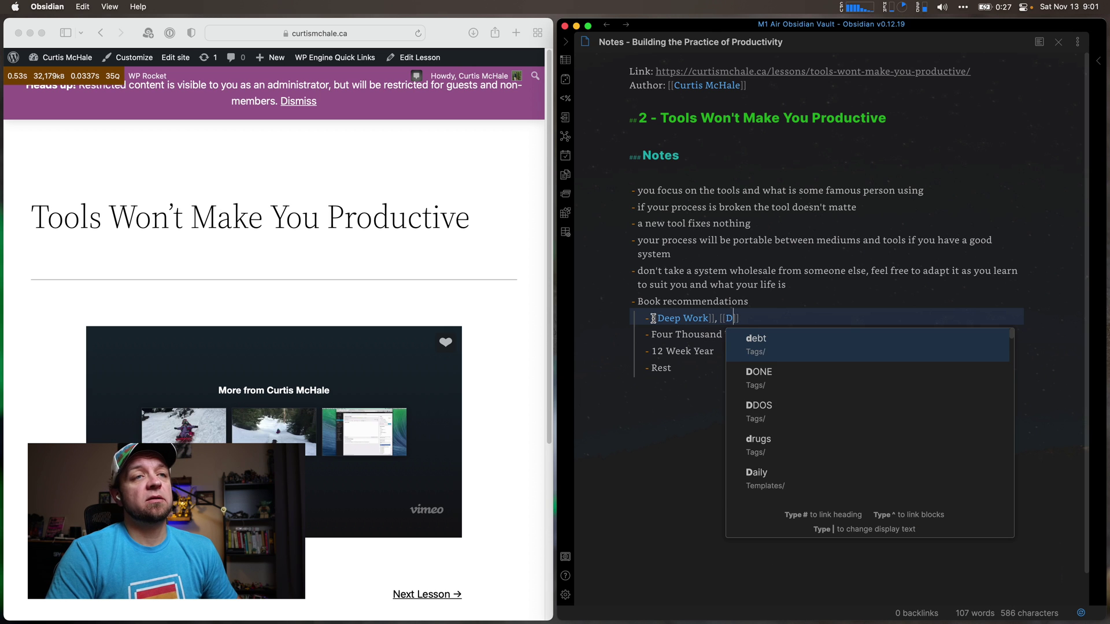
key(Down)
key(Return)
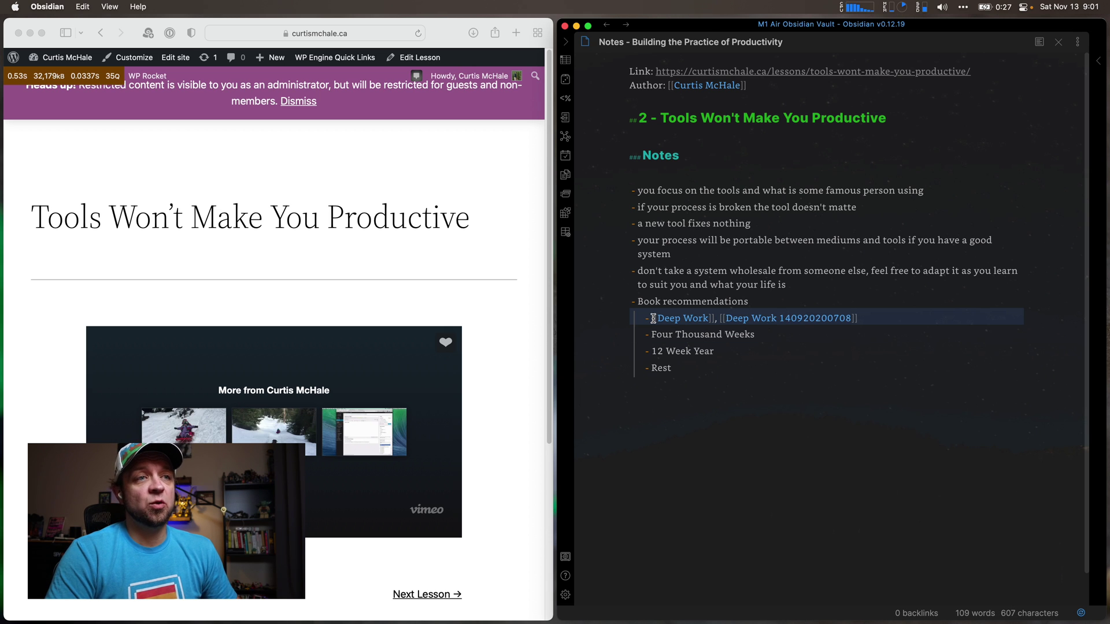
Replace Four Thousand Weeks with a link to 'Four Thousand Weeks - Time Management for Mortals'.
key(Down)
key(alt+shift+Left)
key(alt+shift+Left)
key(alt+shift+Left)
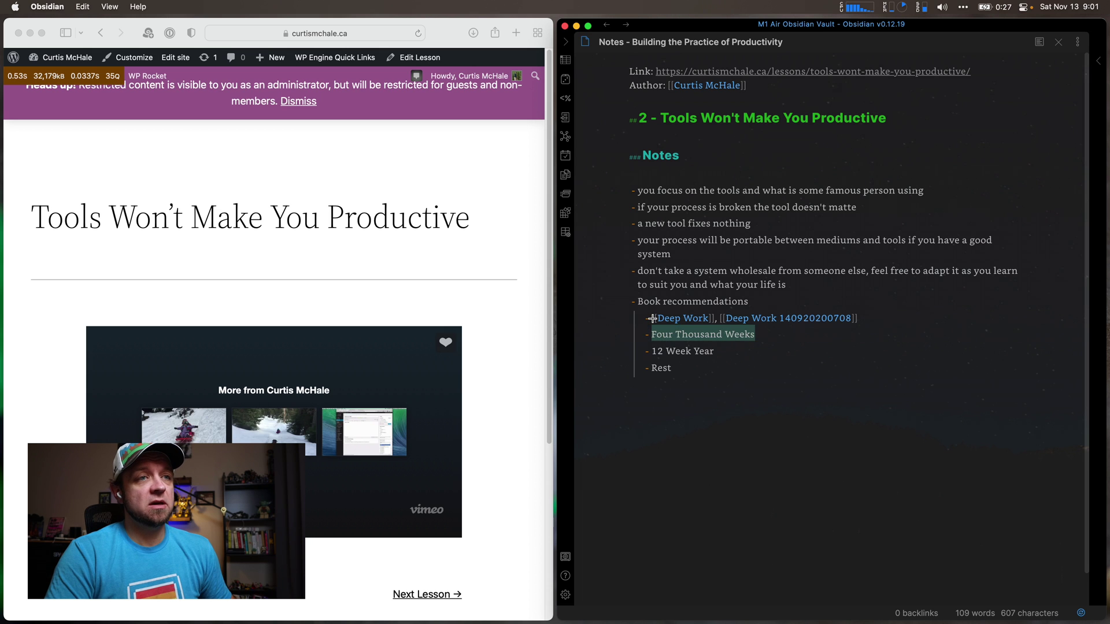
key(BackSpace)
text([[Four)
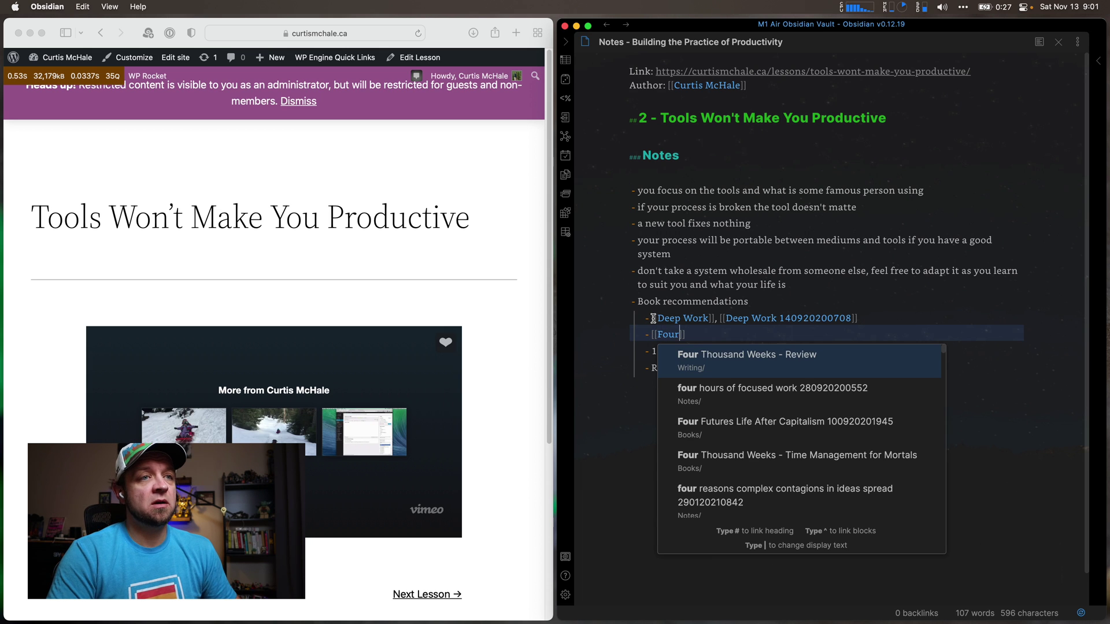
key(Down)
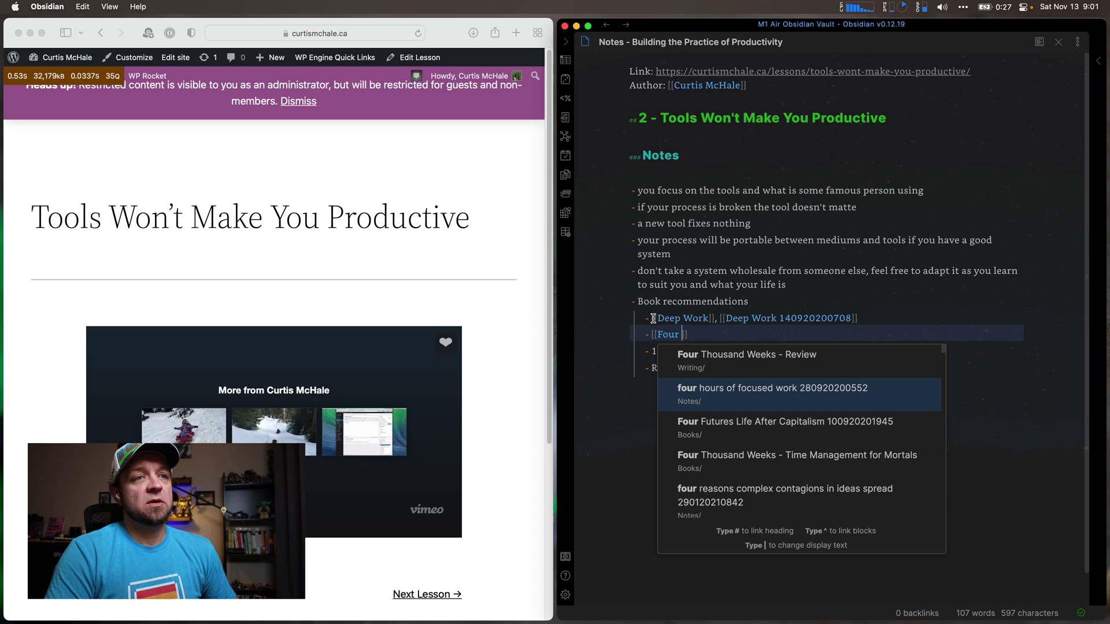
text(Thous)
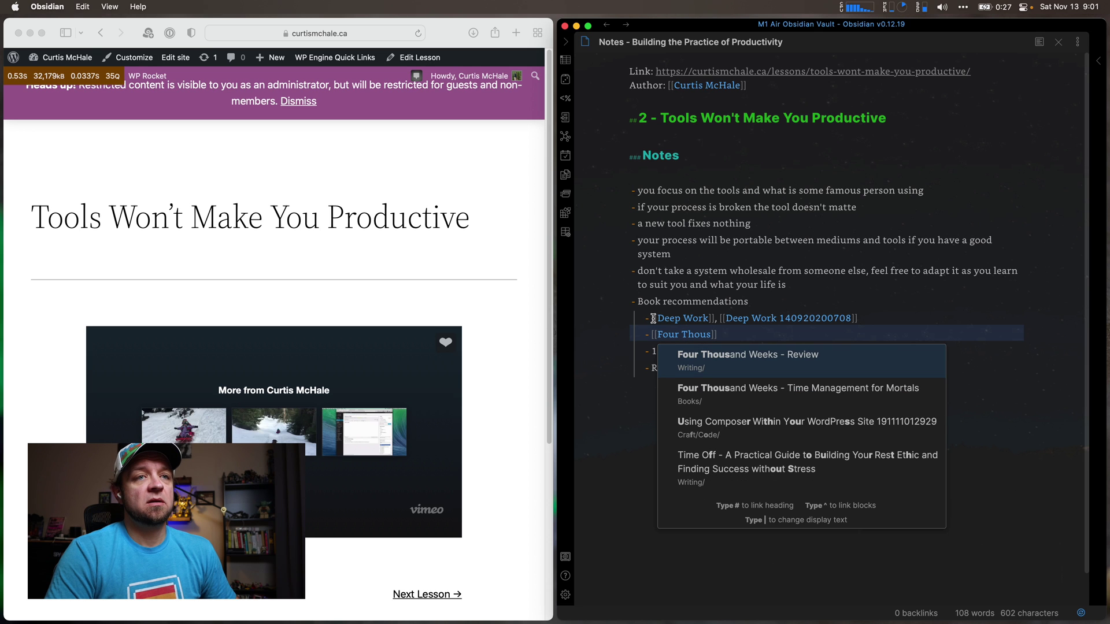
key(Down)
key(Return)
key(Down)
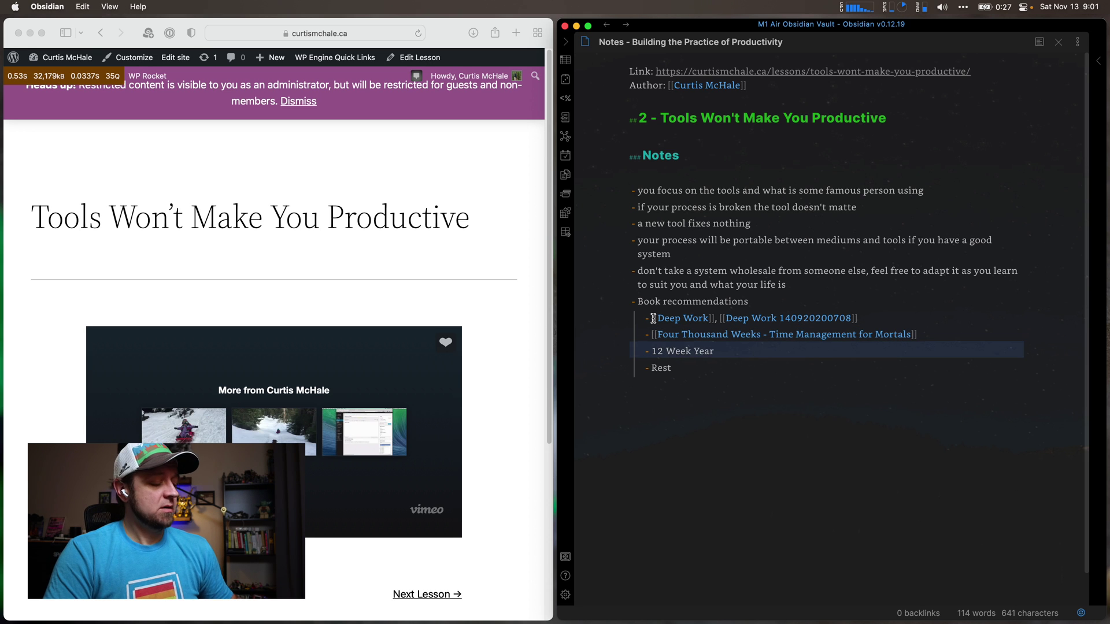
key(alt+shift+Left)
key(alt+shift+Left)
key(alt+shift+Left)
key(BackSpace)
key(BackSpace)
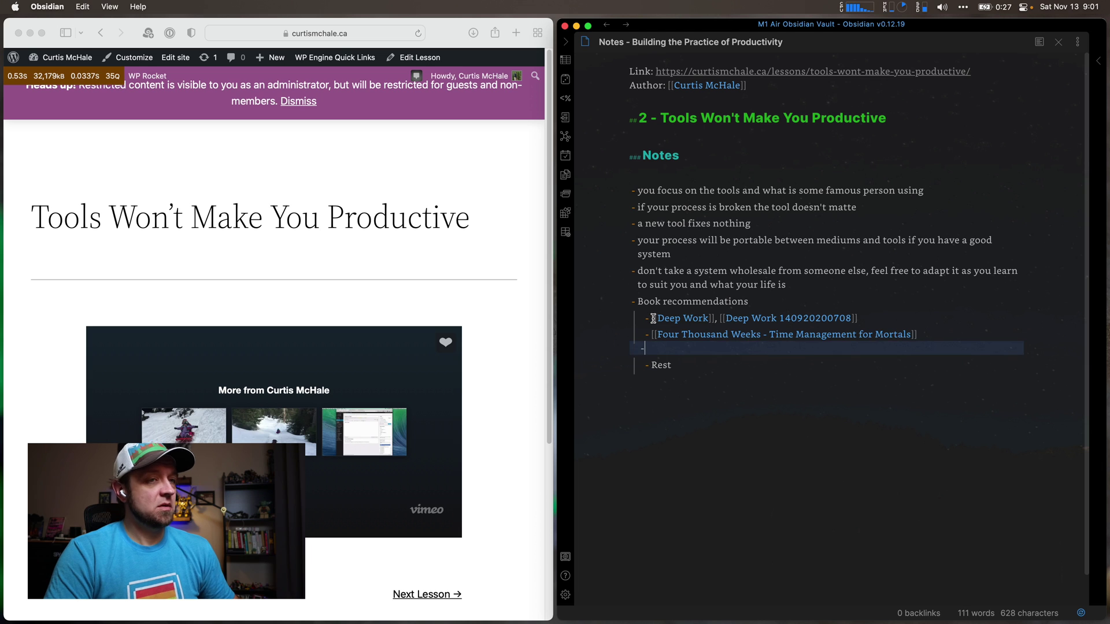
text([[)
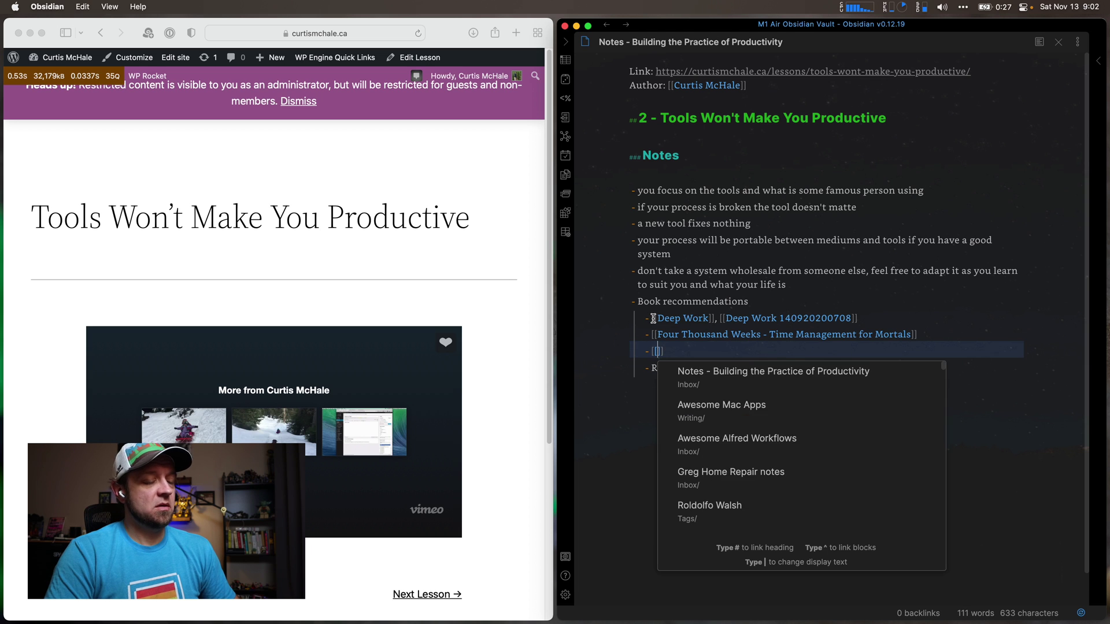
text(12 Week)
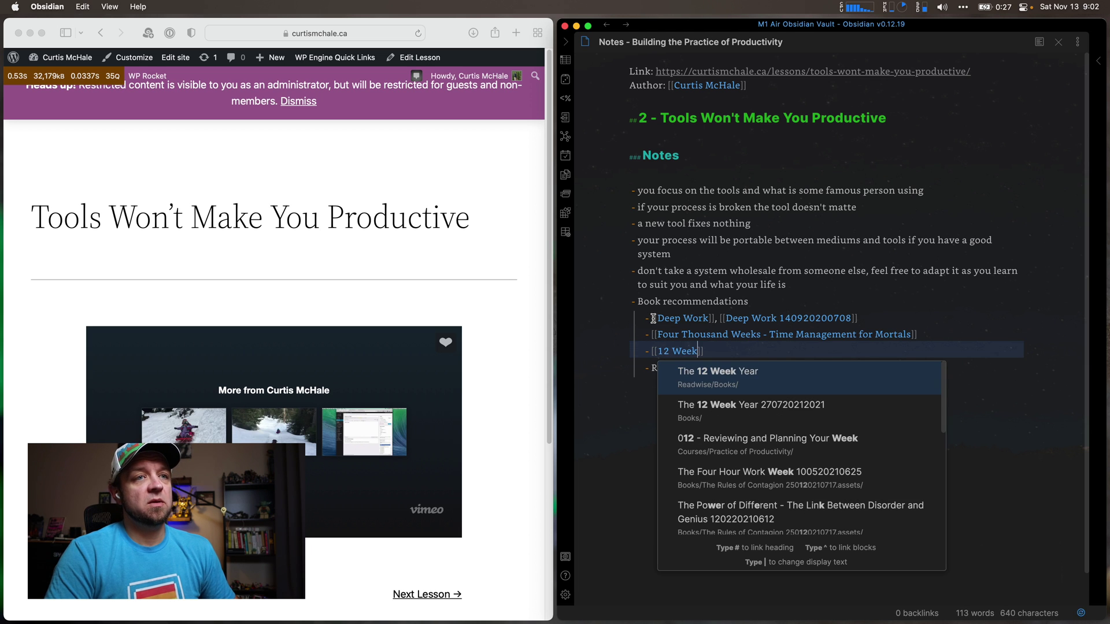
key(Return)
text(, )
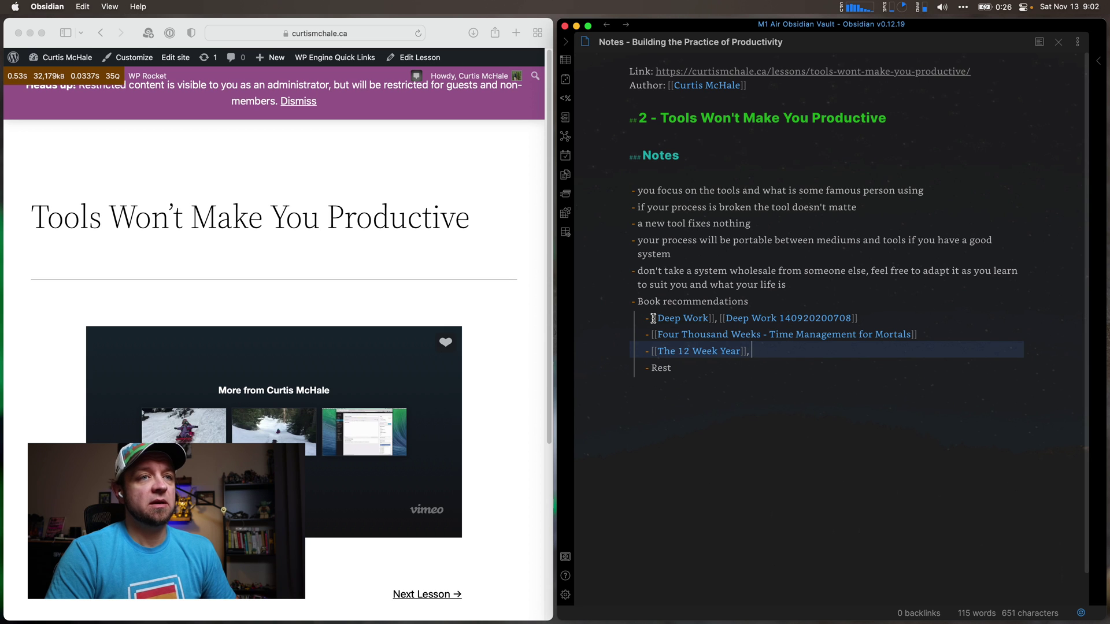
text([[12 wee)
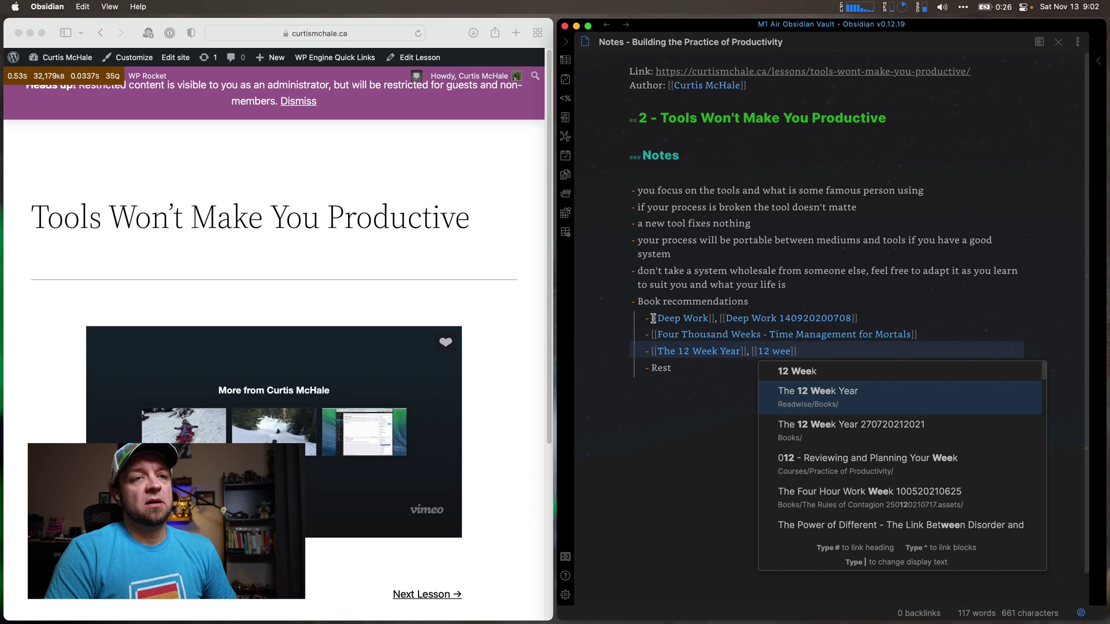
key(Down)
key(Return)
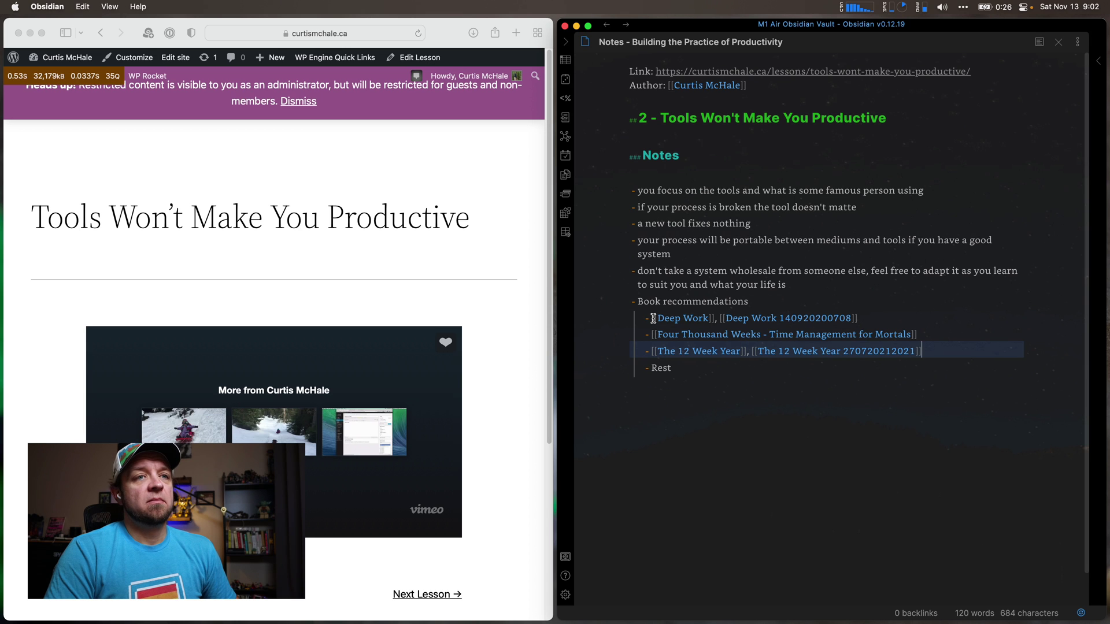
Replace Rest with a pasted link to Readwise/Books/Rest.
key(Down)
key(BackSpace)
key(BackSpace)
key(BackSpace)
key(BackSpace)
key(BackSpace)
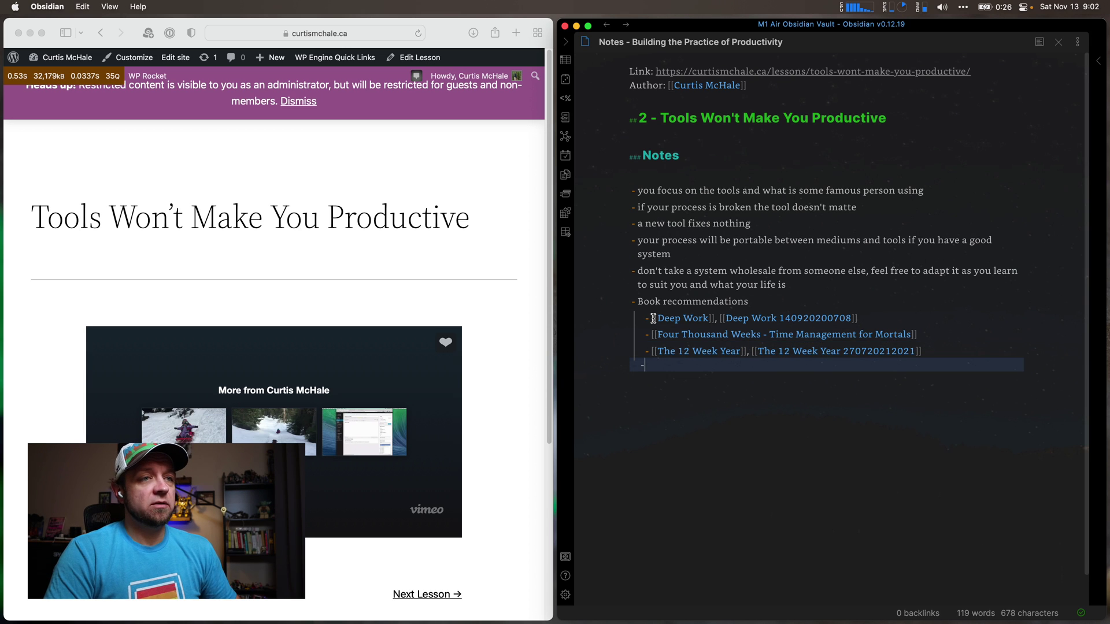
text([[Readwise/Books/Rest]])
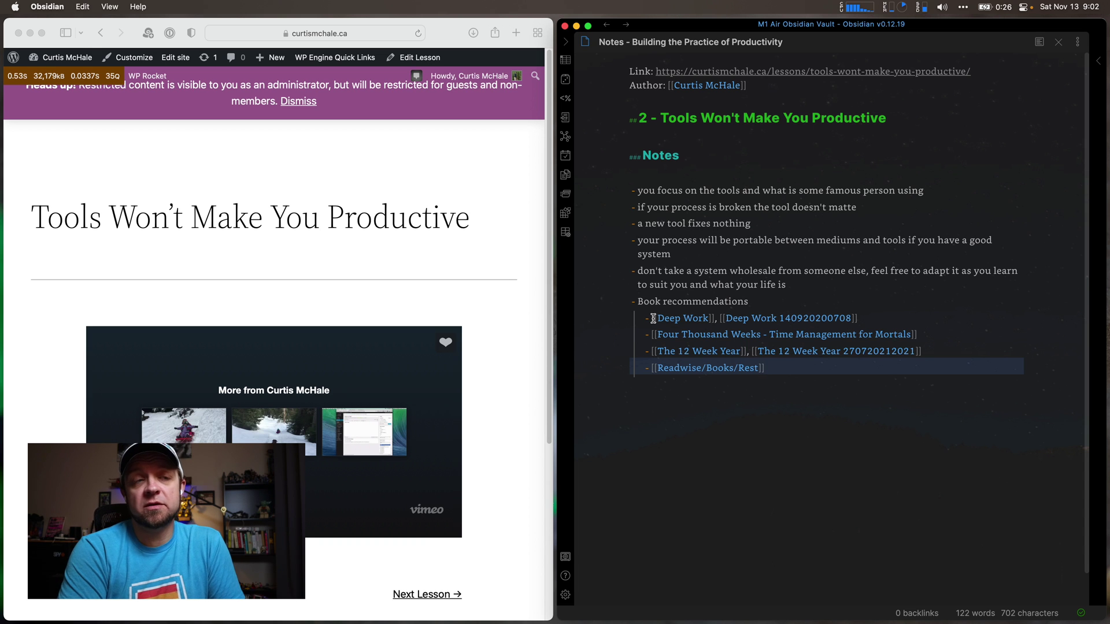
Split the editor horizontally using the command palette's split command.
key(super+p)
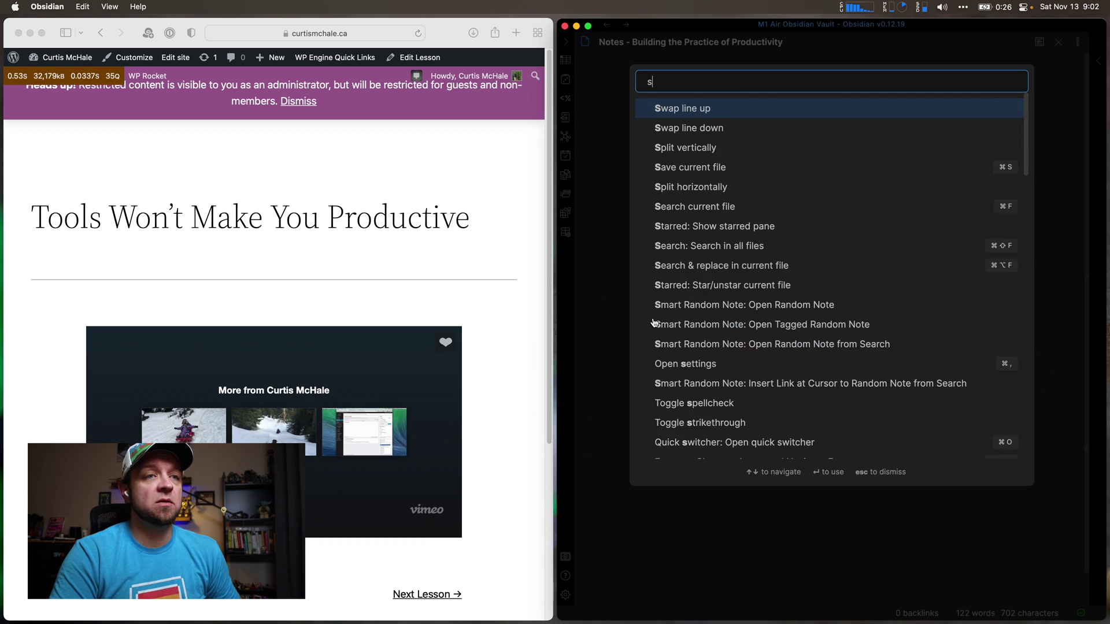
text(split)
key(Down)
key(Return)
Open The Shock Doctrine note in the lower pane with the quick switcher.
key(super+o)
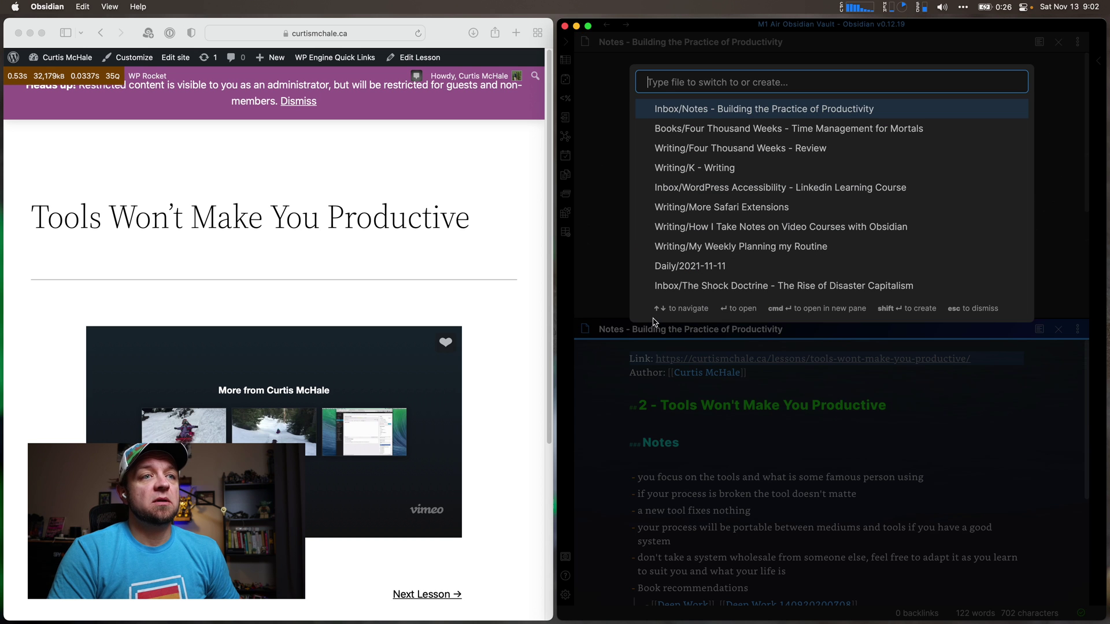
text(the shock)
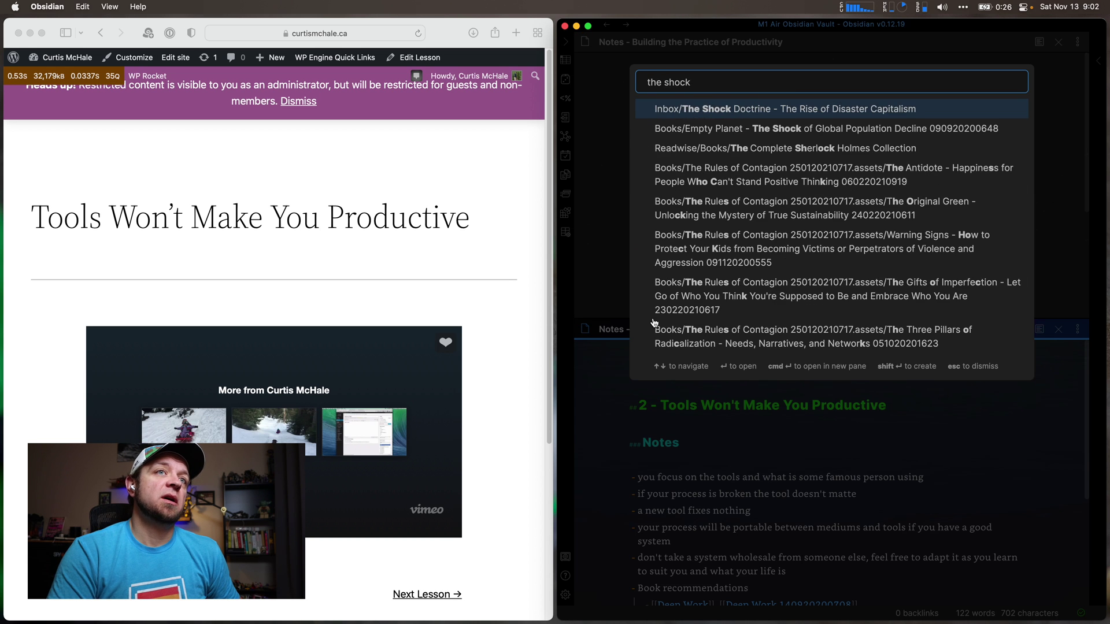
key(Return)
scroll(718, 441, down, 10)
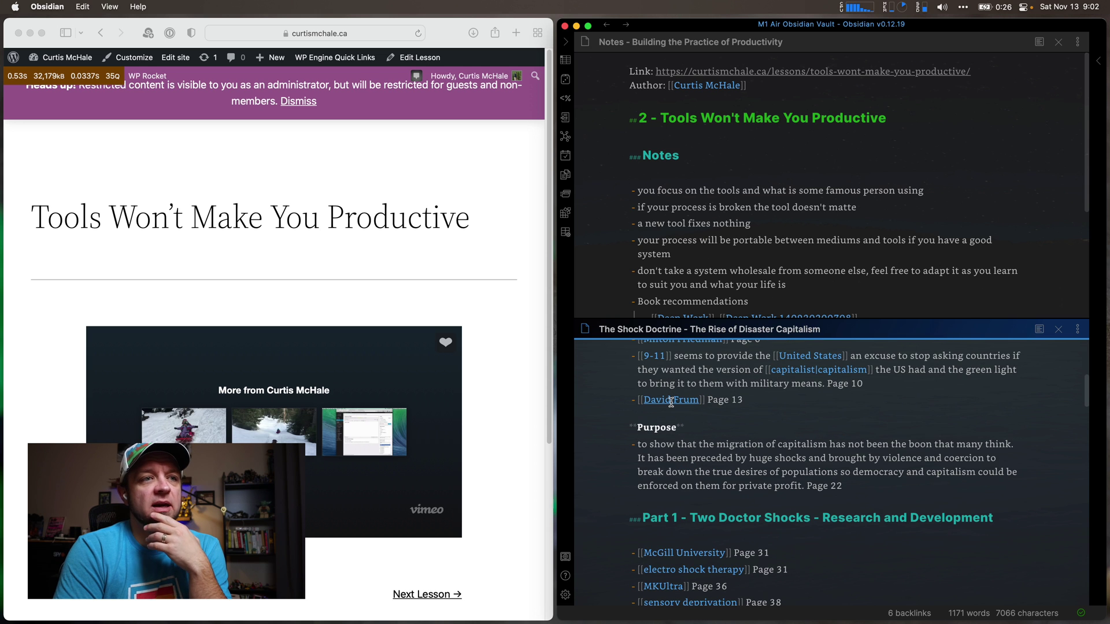
scroll(670, 401, down, 4)
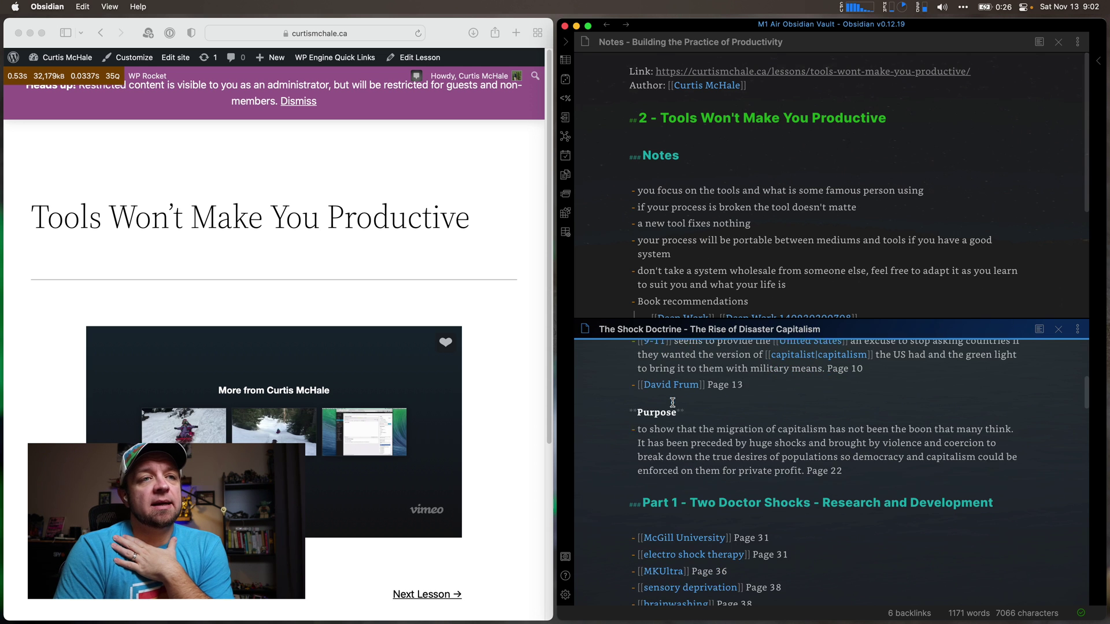
Switch the lower pane to Four Thousand Weeks and scroll to its Resources Mentioned list.
key(cmd+o)
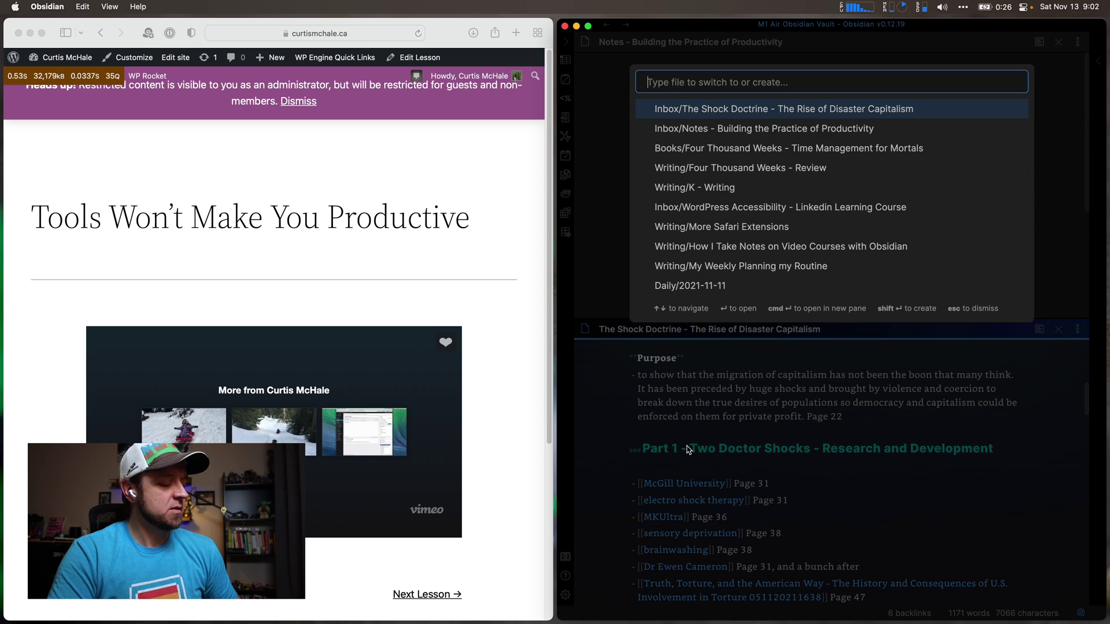
text(four thous)
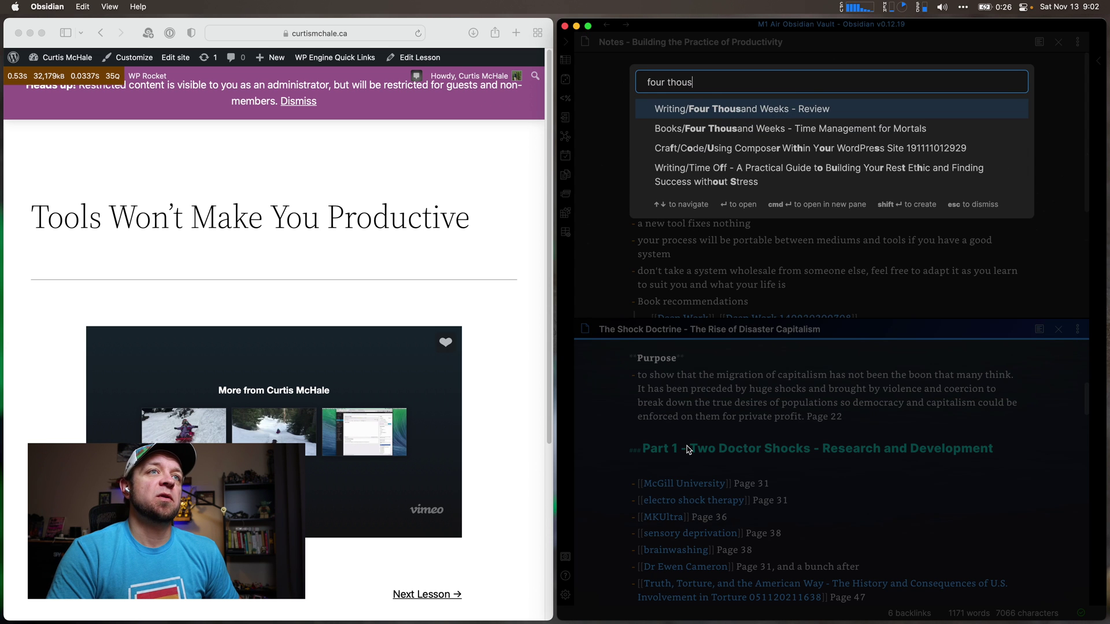
key(Down)
key(Return)
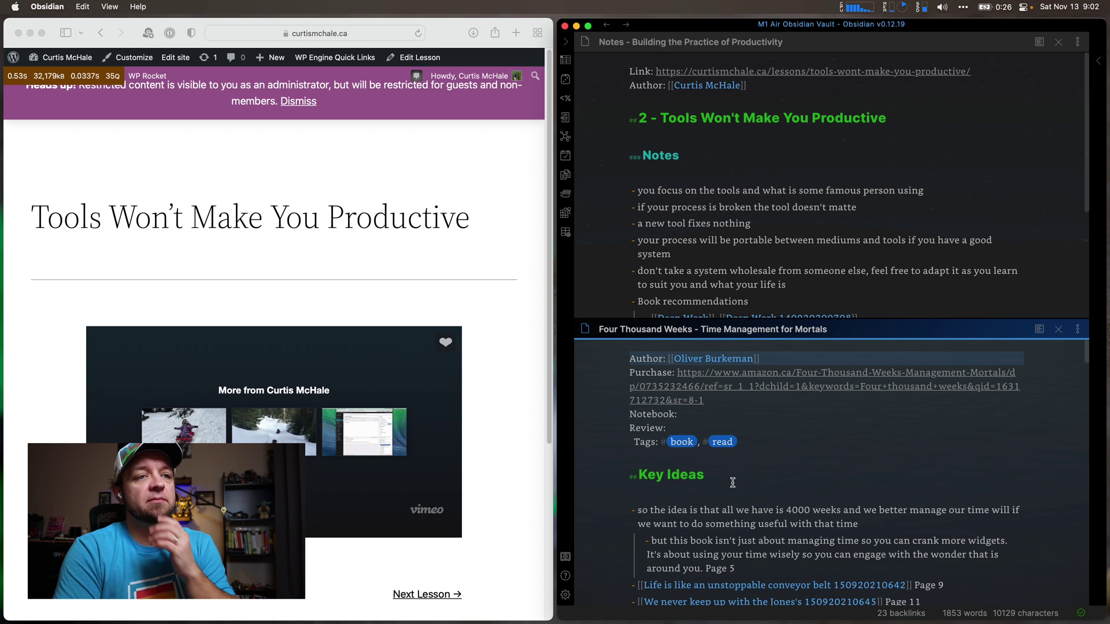
scroll(744, 495, down, 3)
scroll(744, 494, down, 20)
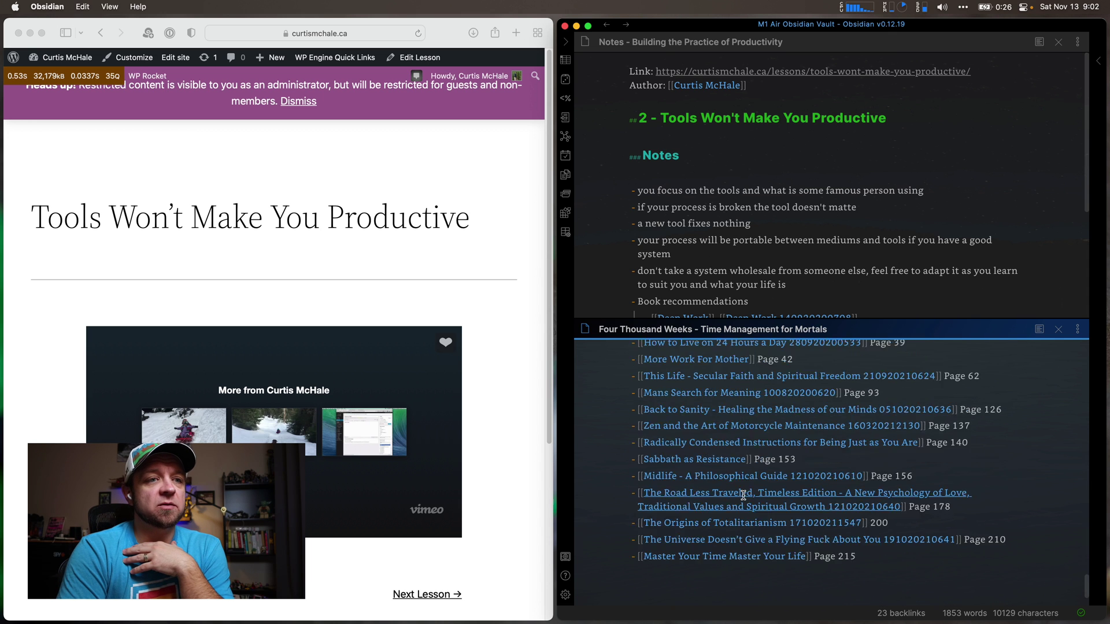
scroll(744, 496, up, 5)
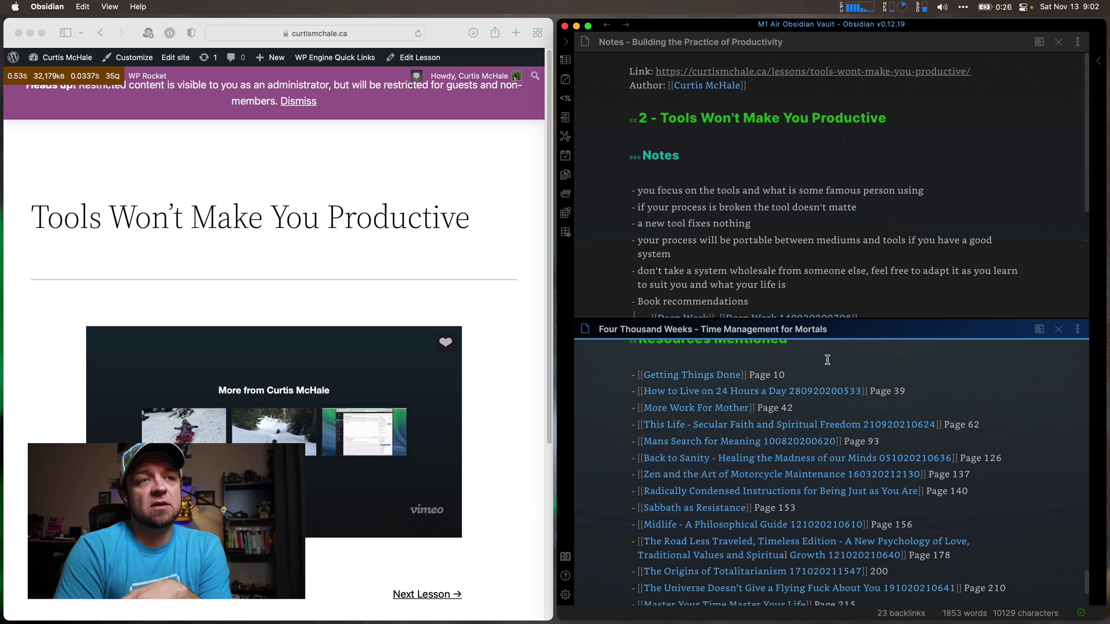
click(722, 408)
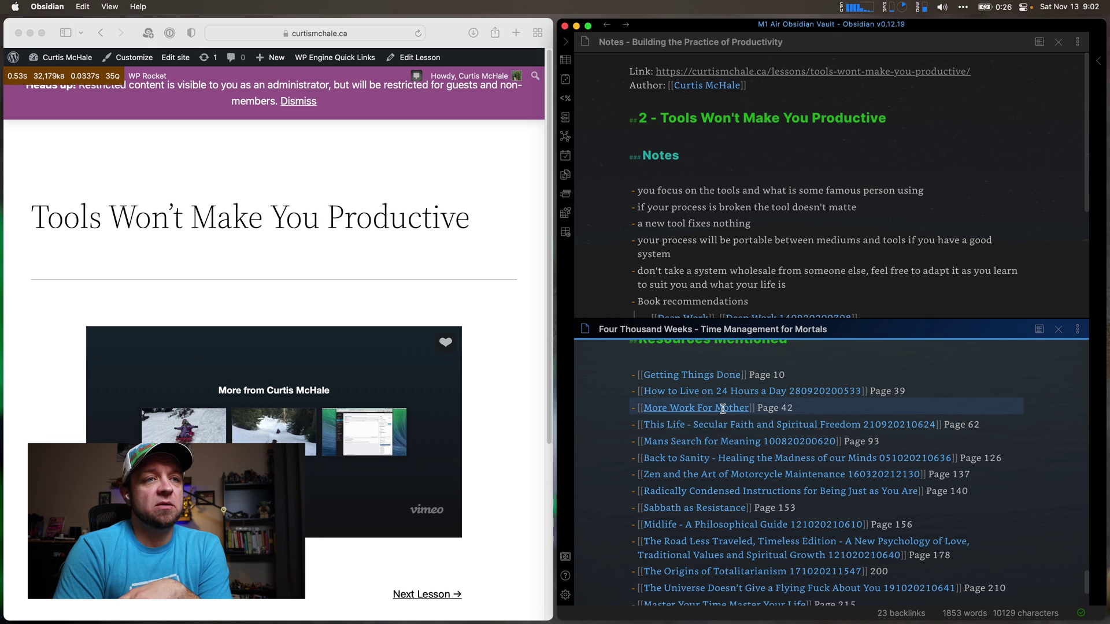
Follow the More Work For Mother link, then close that lower pane.
super+click(722, 409)
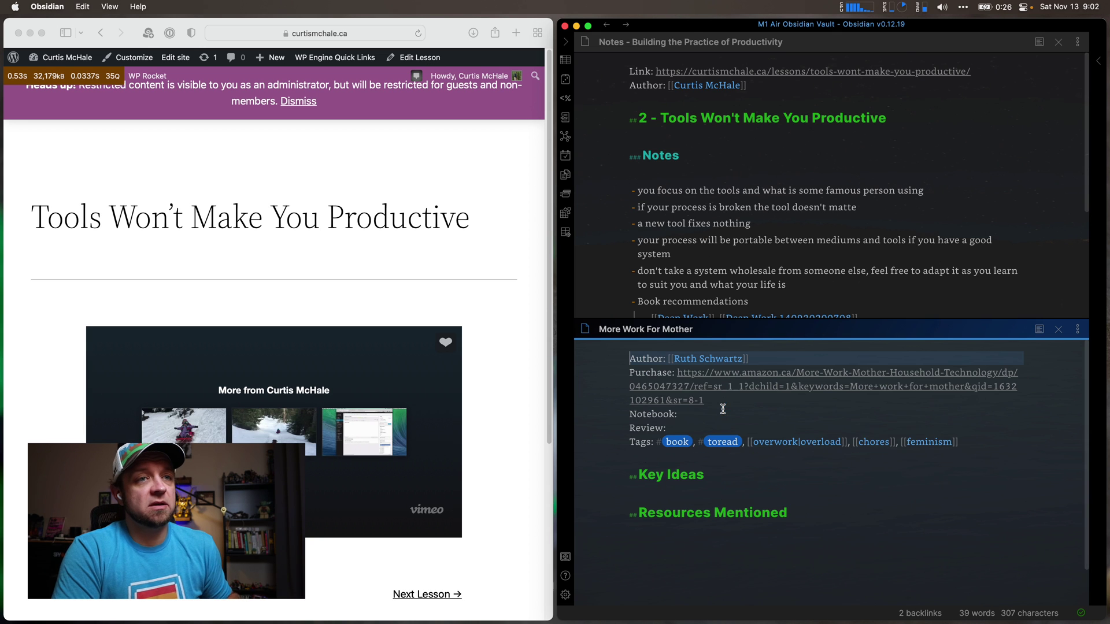
click(1058, 330)
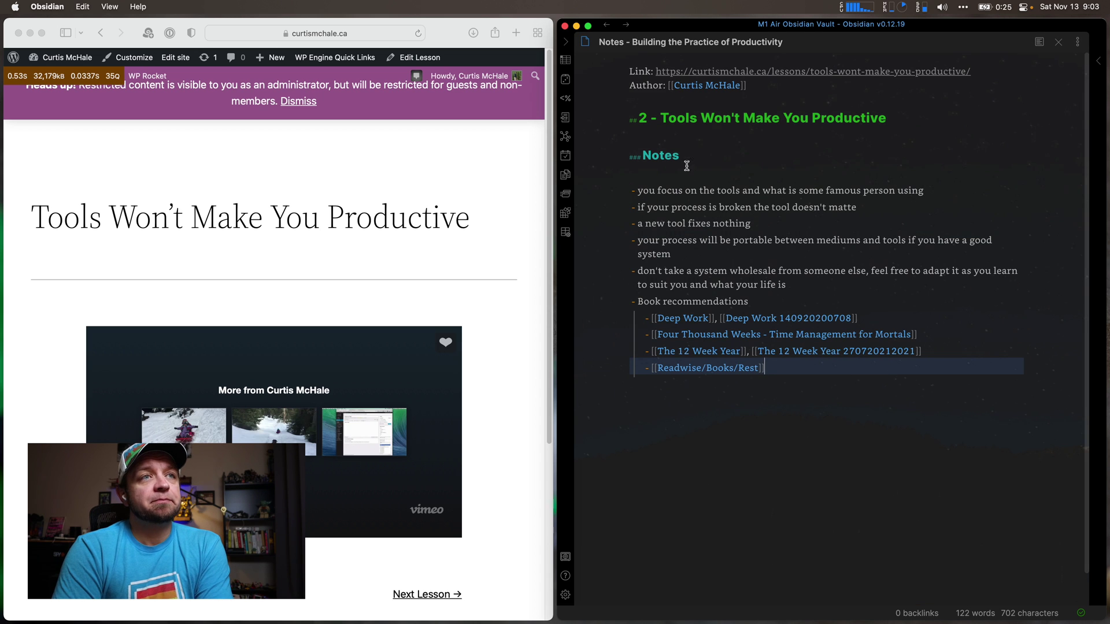
Below the lesson heading, write that tools aren't a magic bullet and good process is portable between tools and mediums.
click(896, 114)
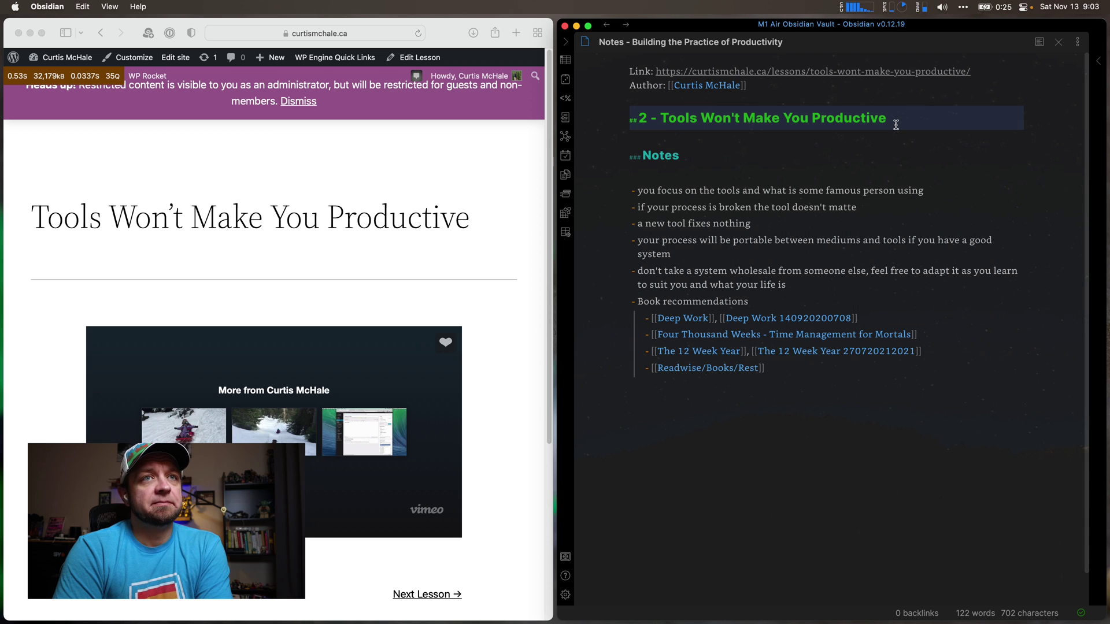
key(Return)
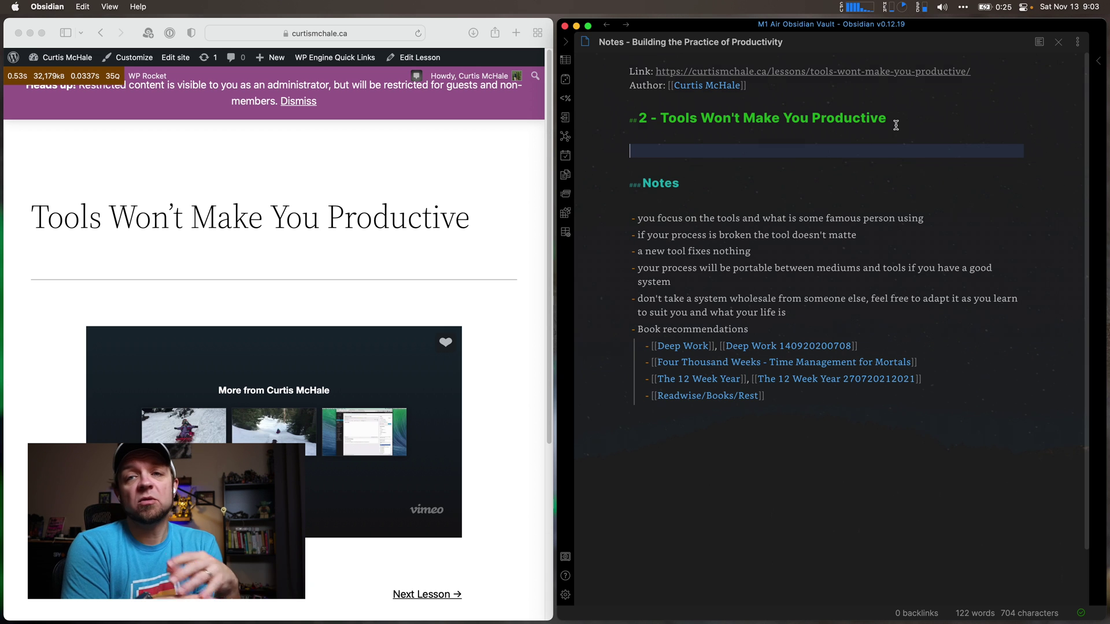
text(T)
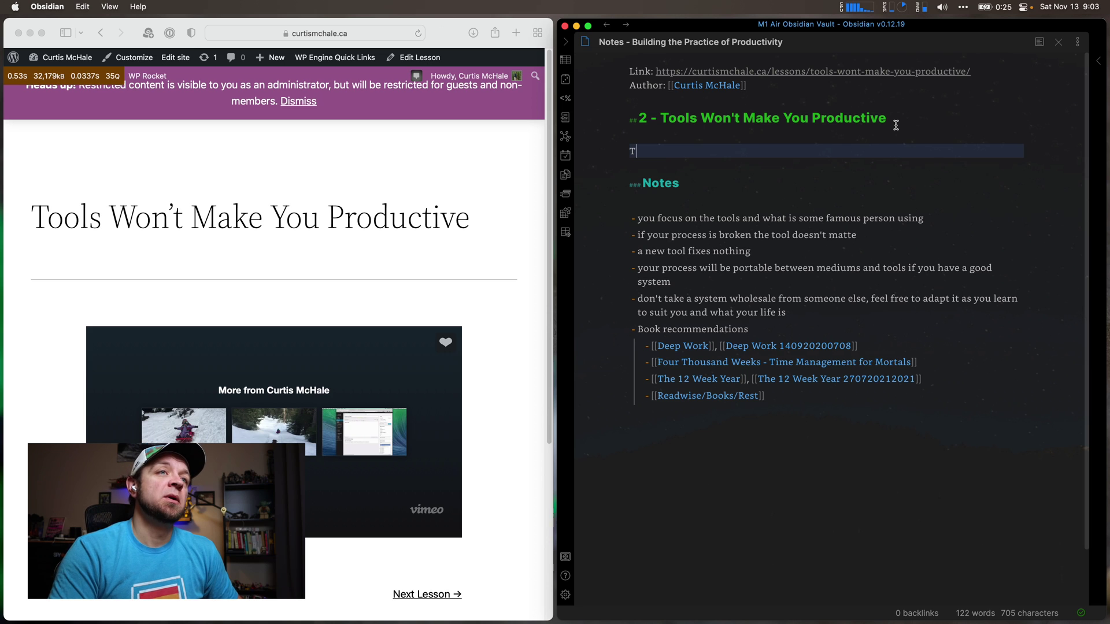
text(ools don't matter )
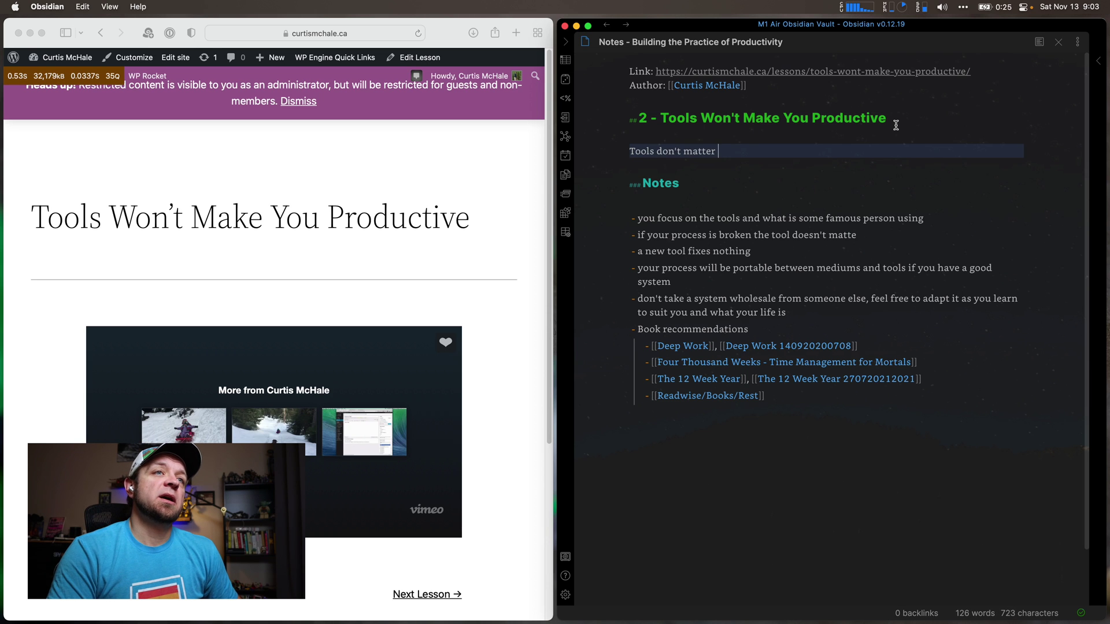
text(and they're not a')
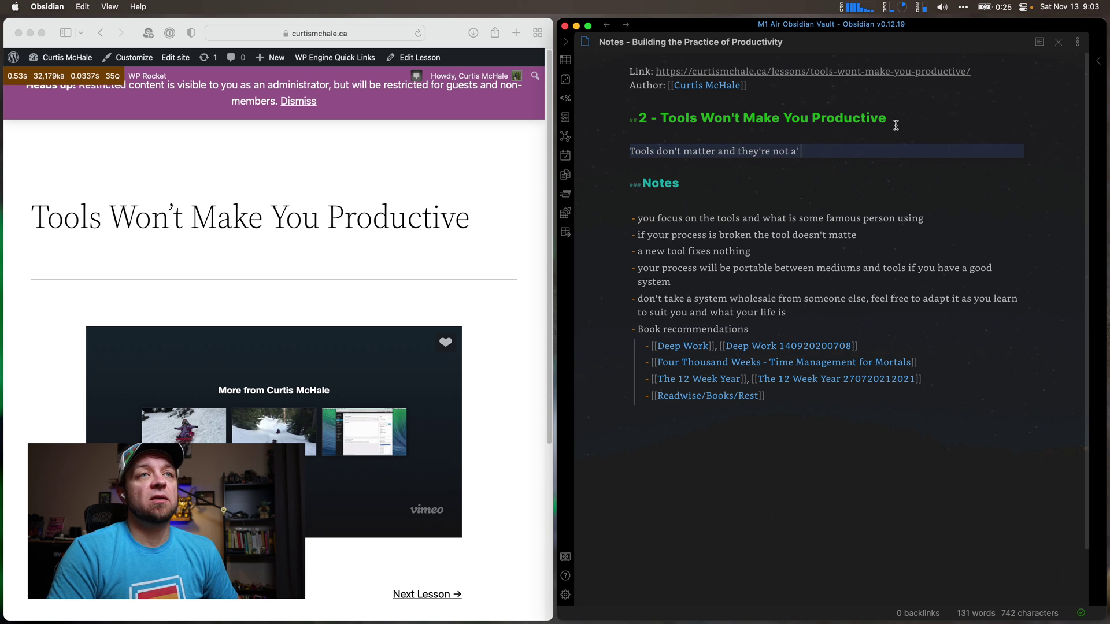
key(BackSpace)
text(magi)
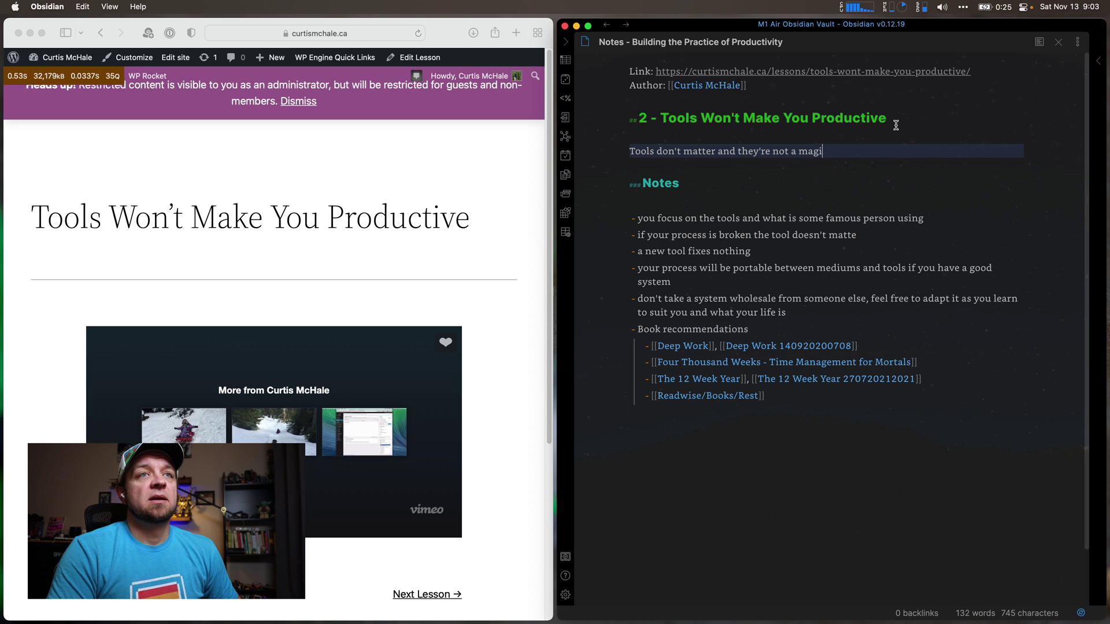
text(c bullet)
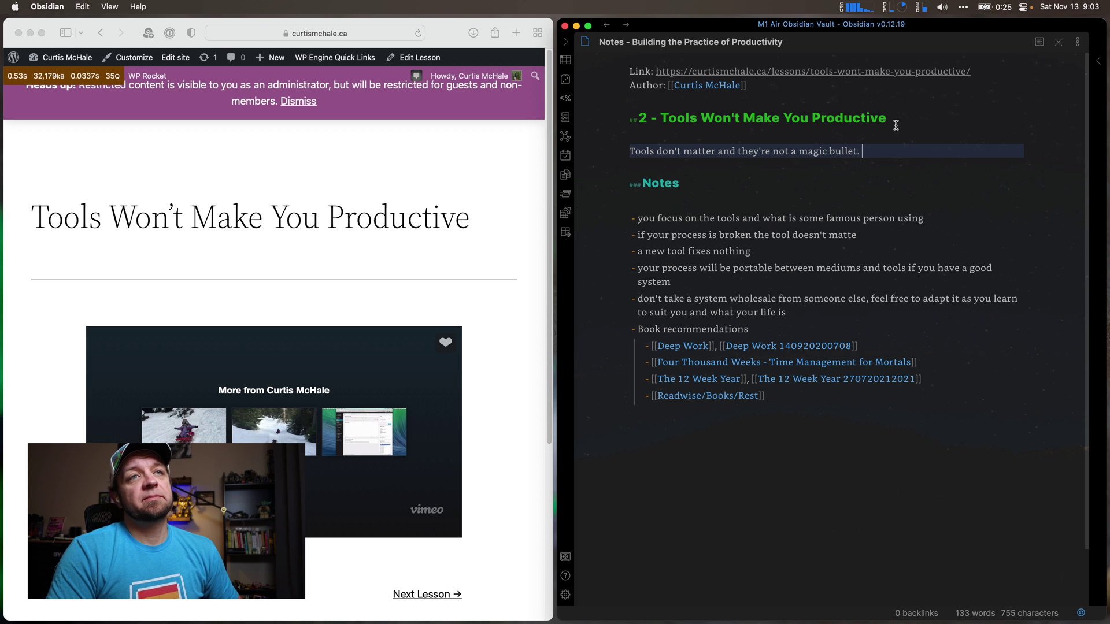
text(. If you have a go)
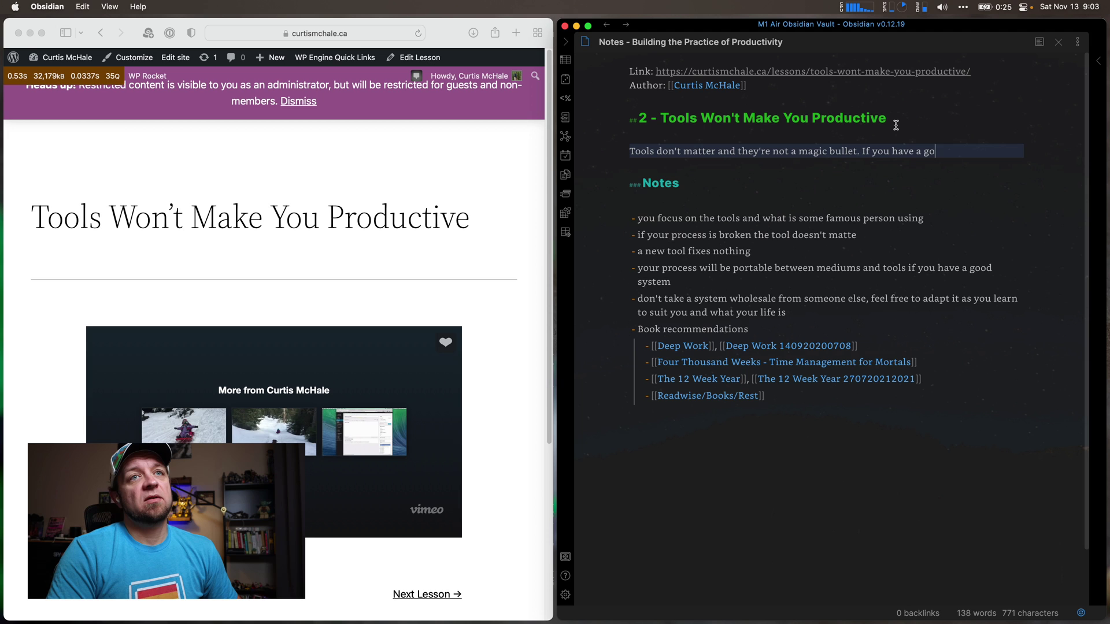
text(od process it )
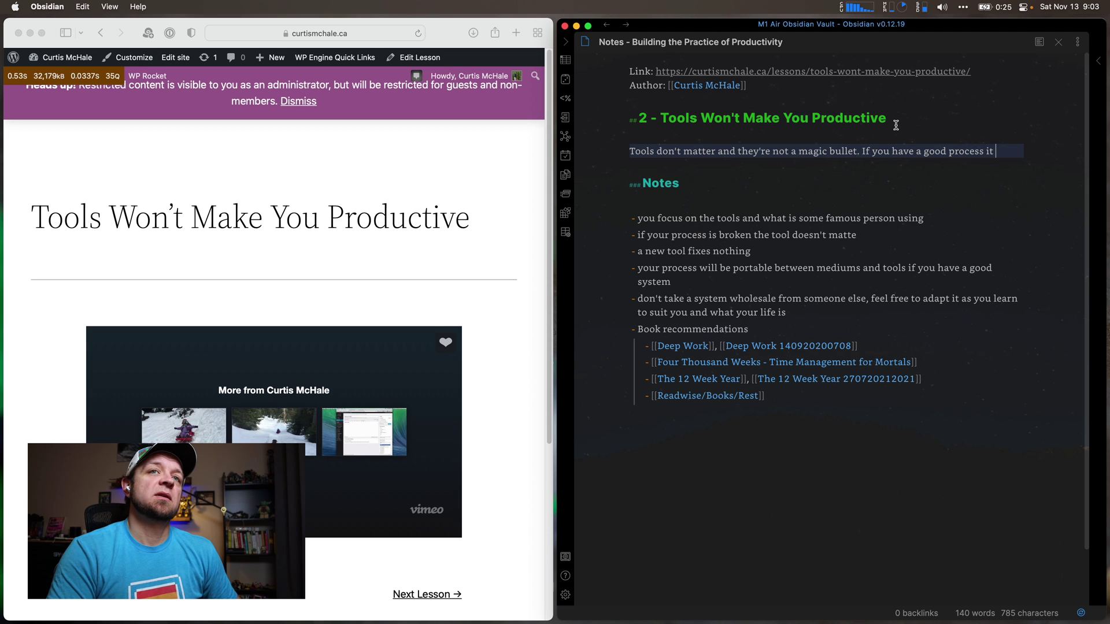
text(is portable bte)
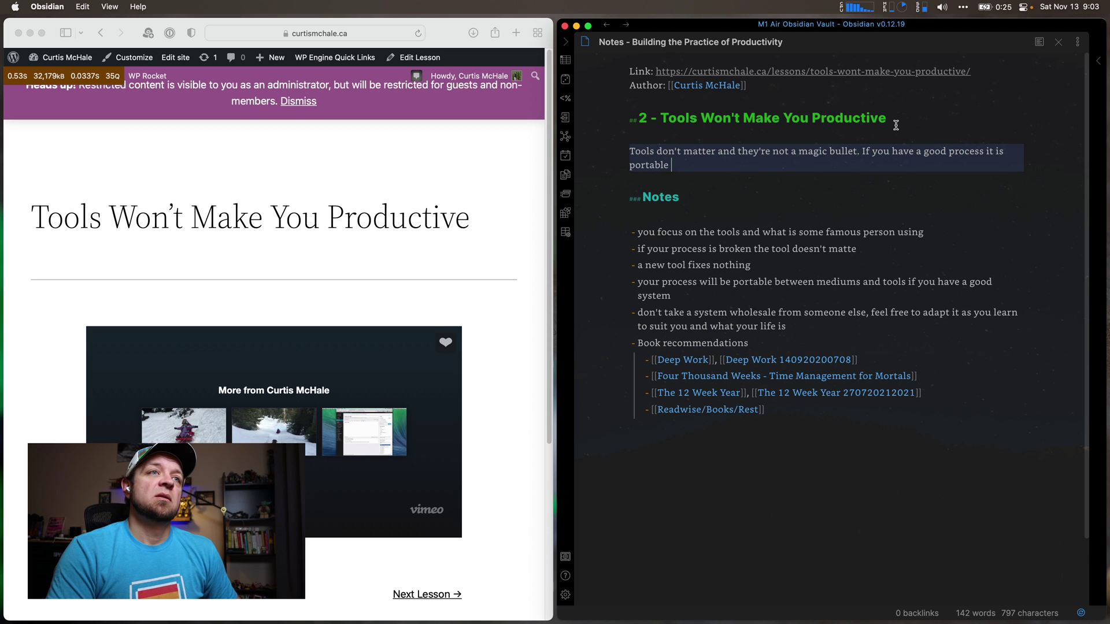
key(BackSpace)
key(BackSpace)
text(etwe)
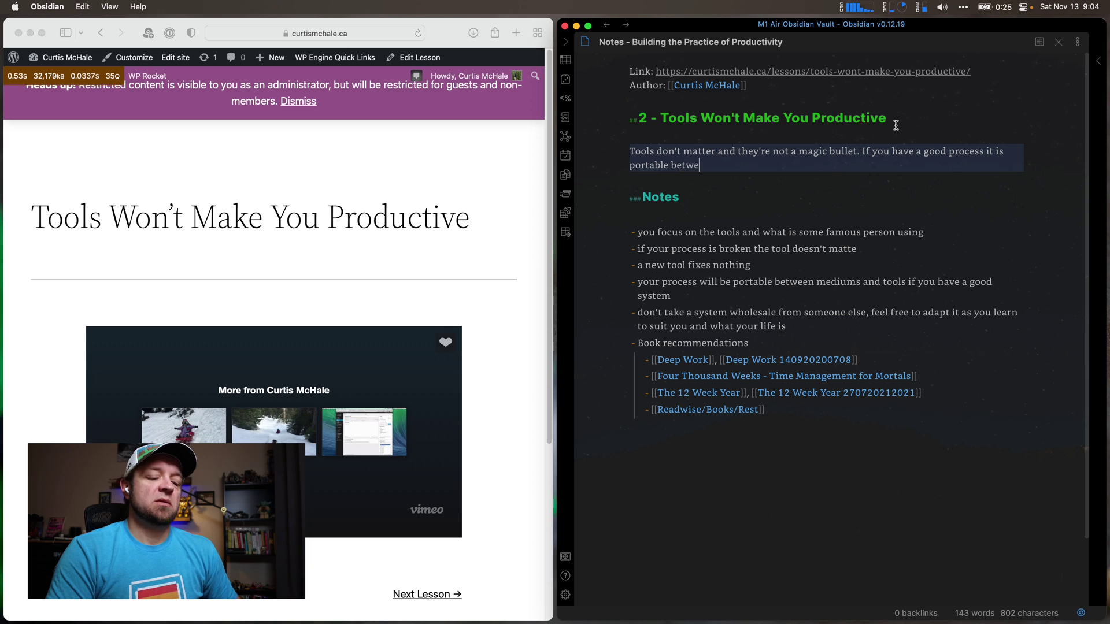
text(en tools )
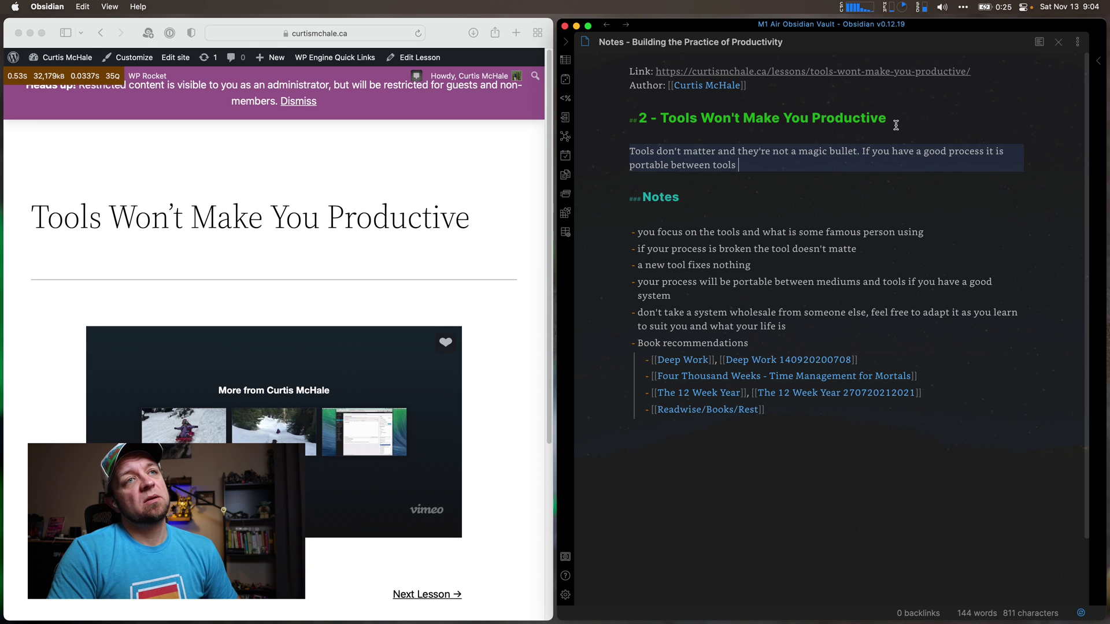
text(and mediums.)
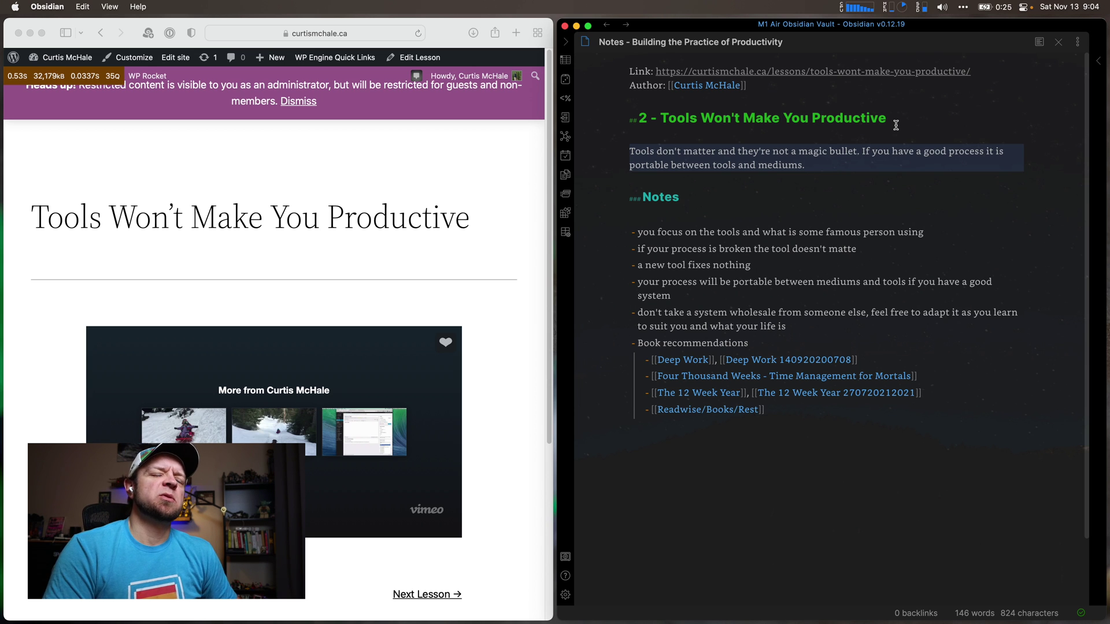
Extend the summary with customizing borrowed systems and 'A new tool will not fix a broken process.'.
text(Don)
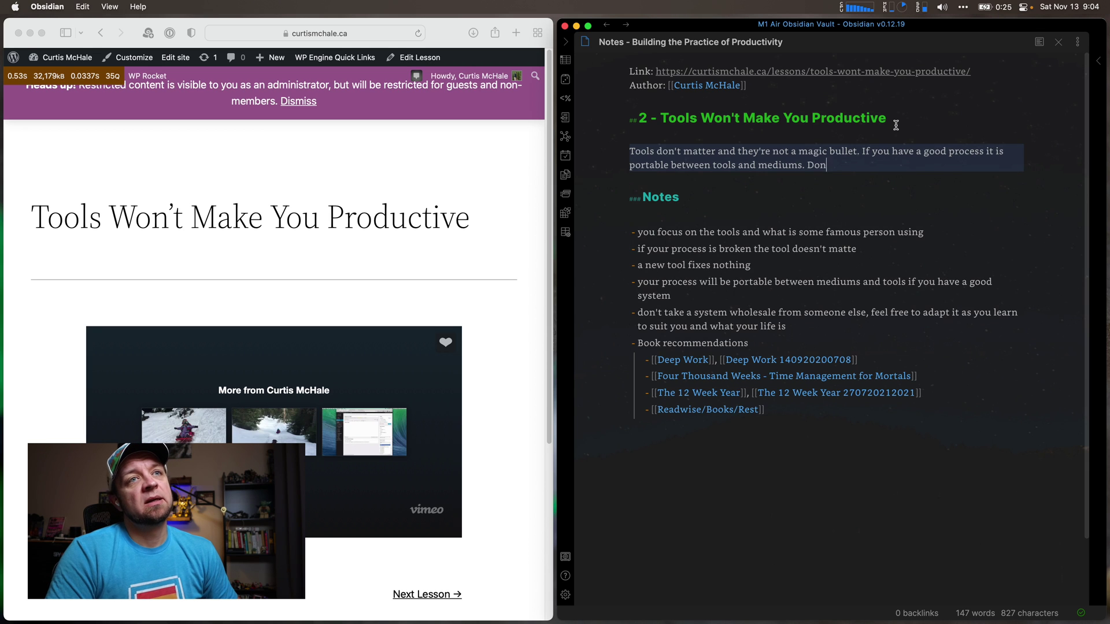
text('t take someone's system)
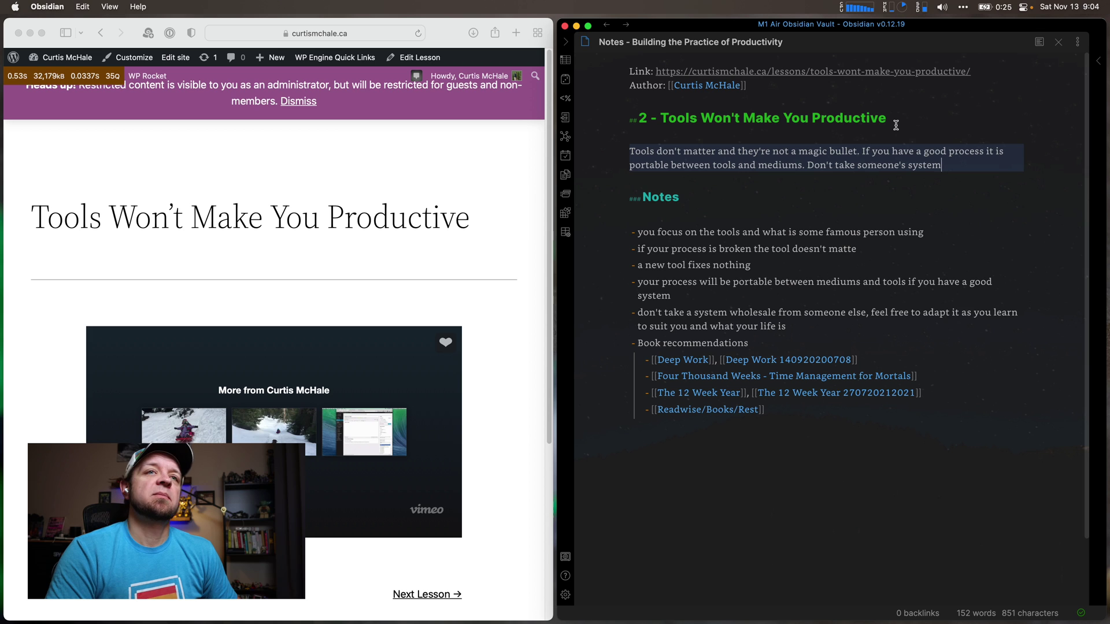
text( wv)
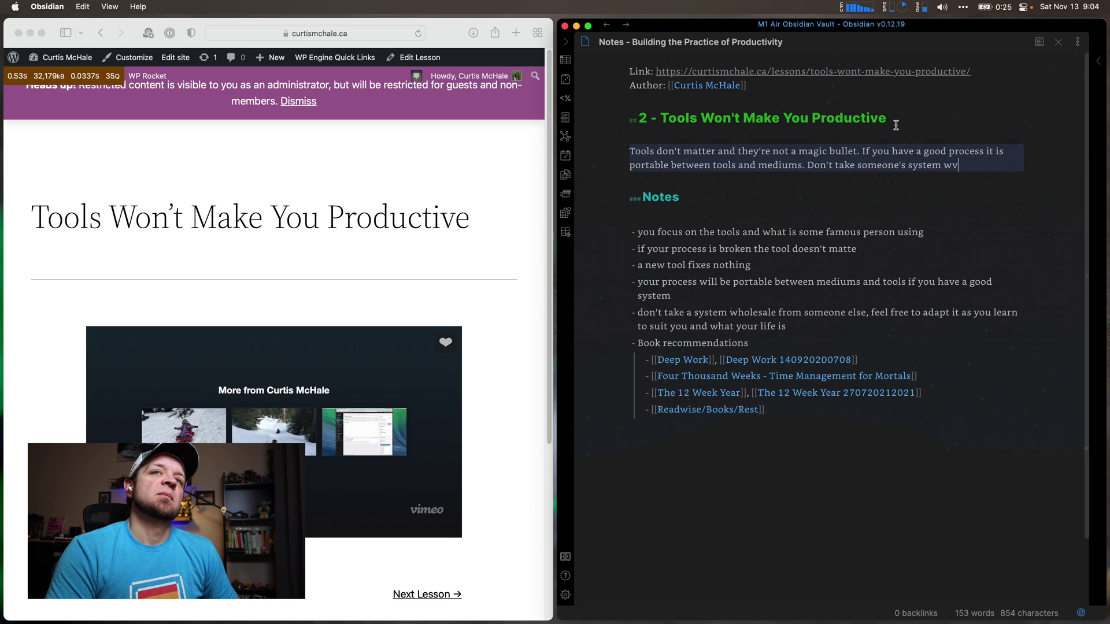
key(BackSpace)
text(holesale, )
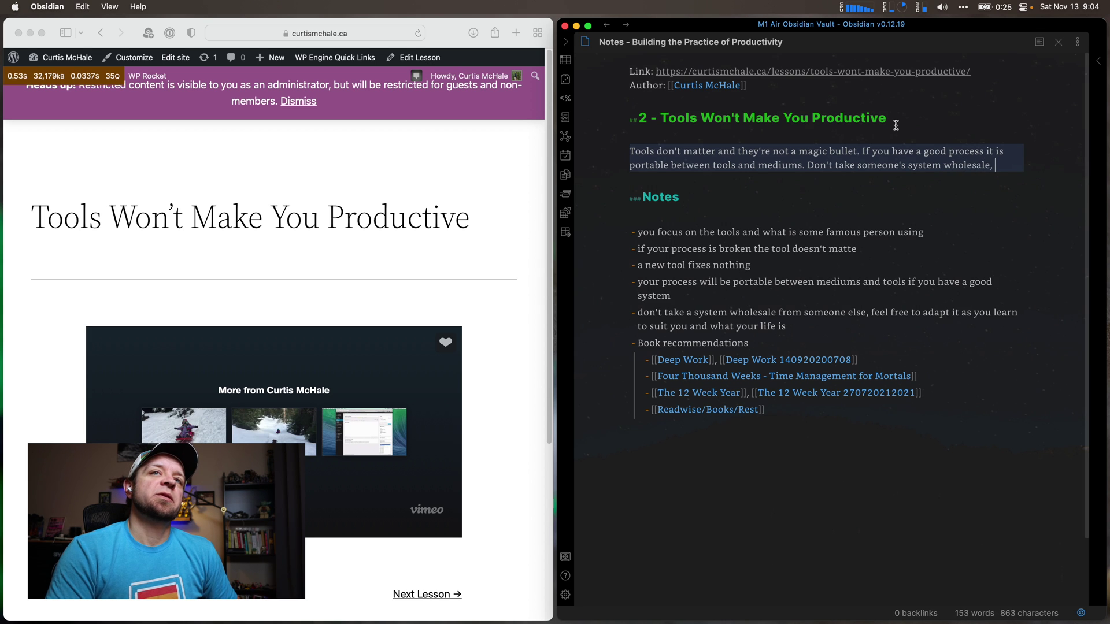
text(use it as a j)
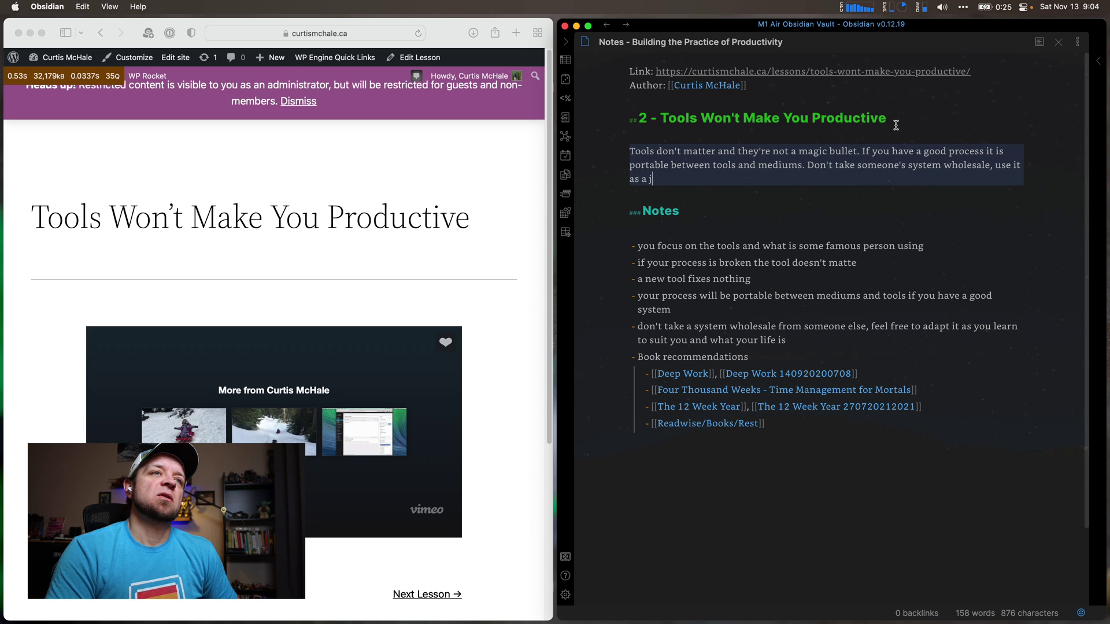
text(umping off point a)
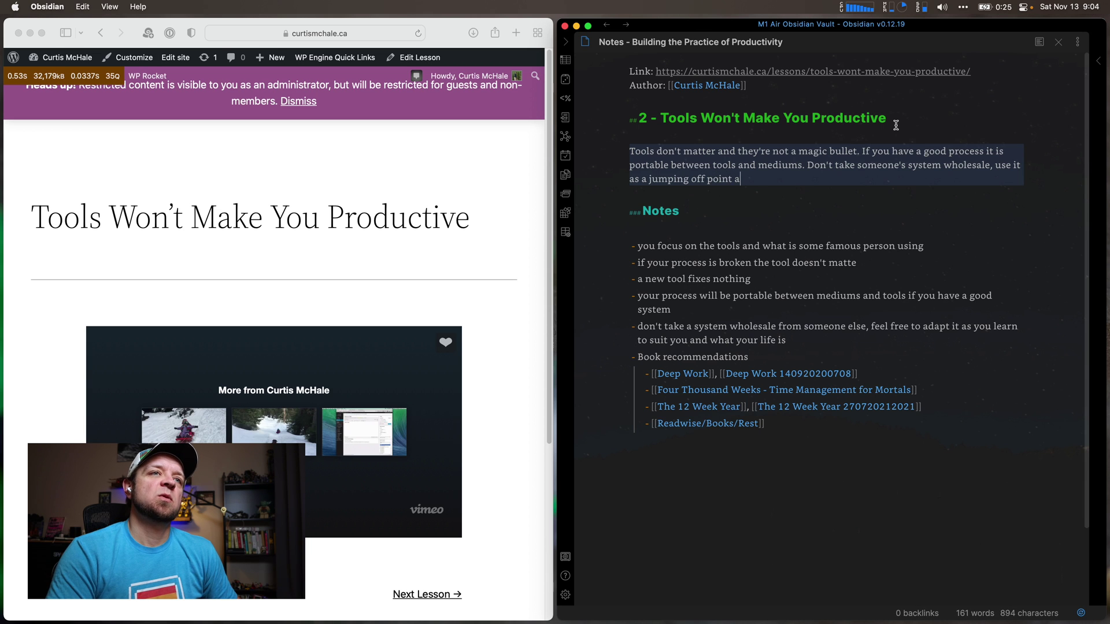
text(nd then cu)
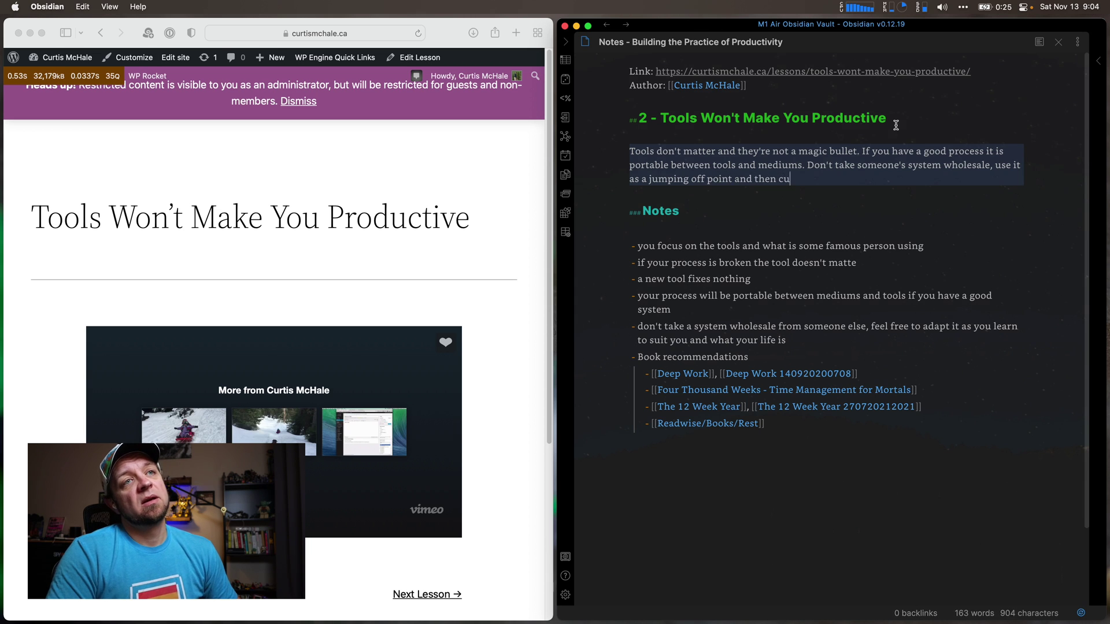
text(stomize it so)
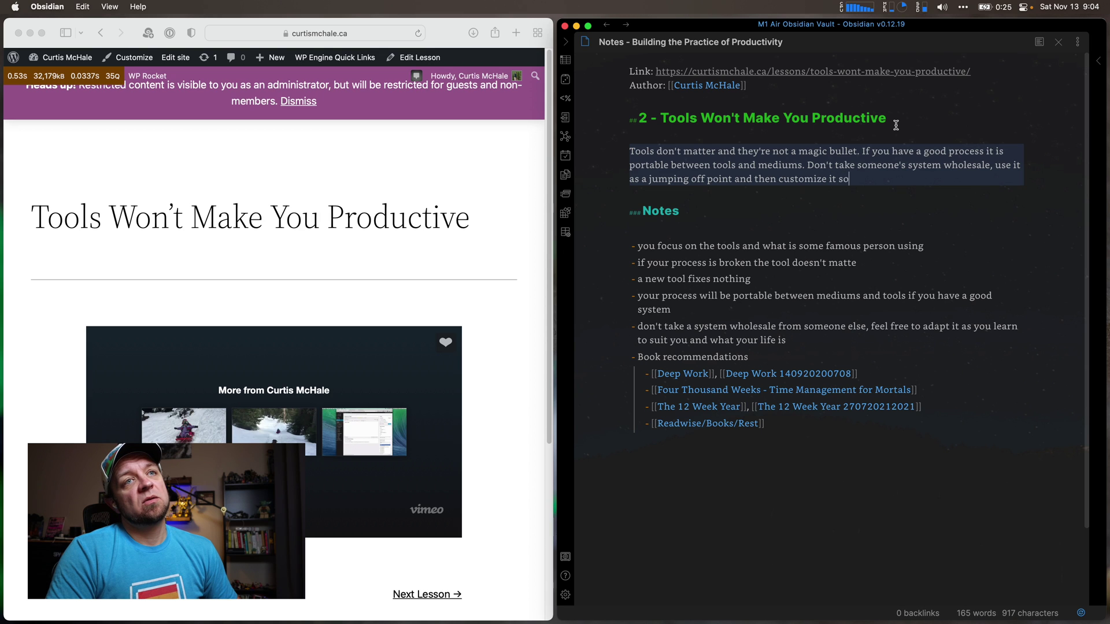
key(BackSpace)
text(u)
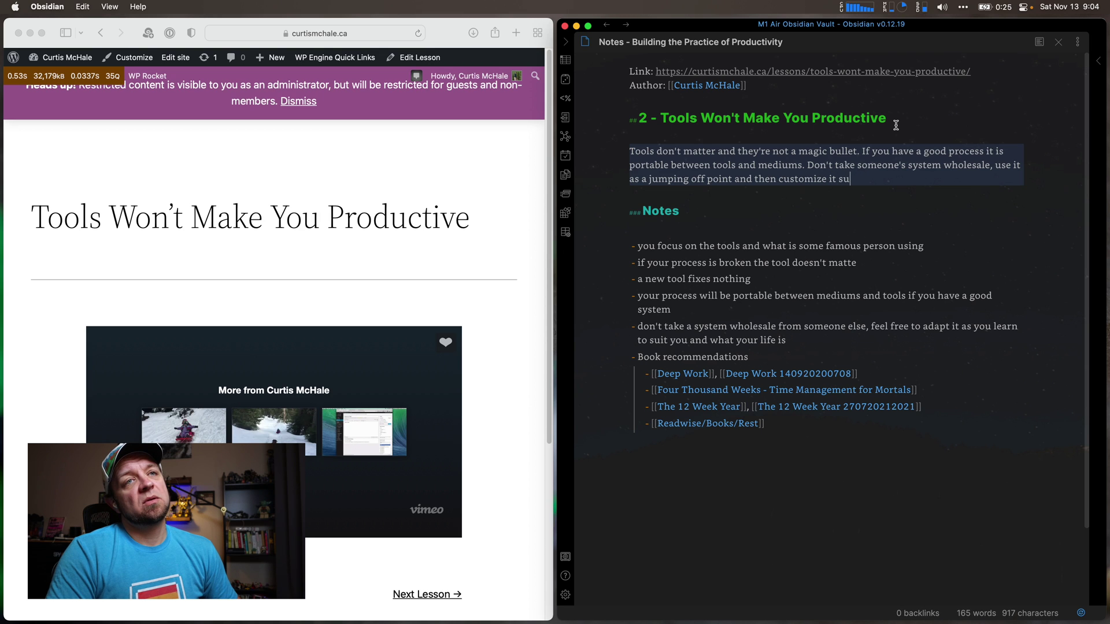
text(it you. A new )
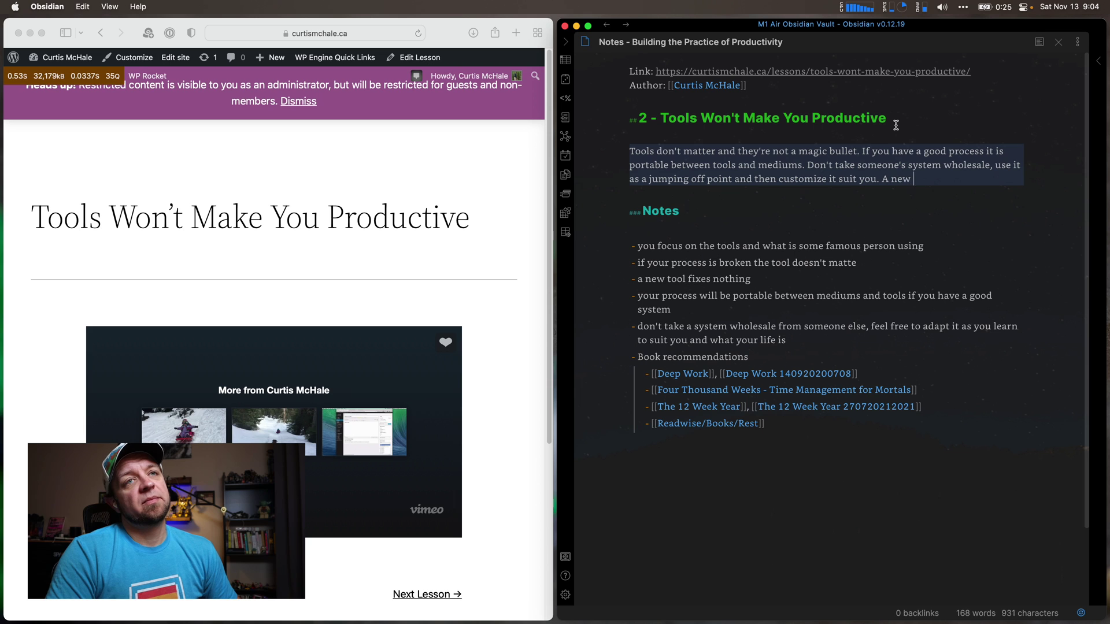
text(tool will not )
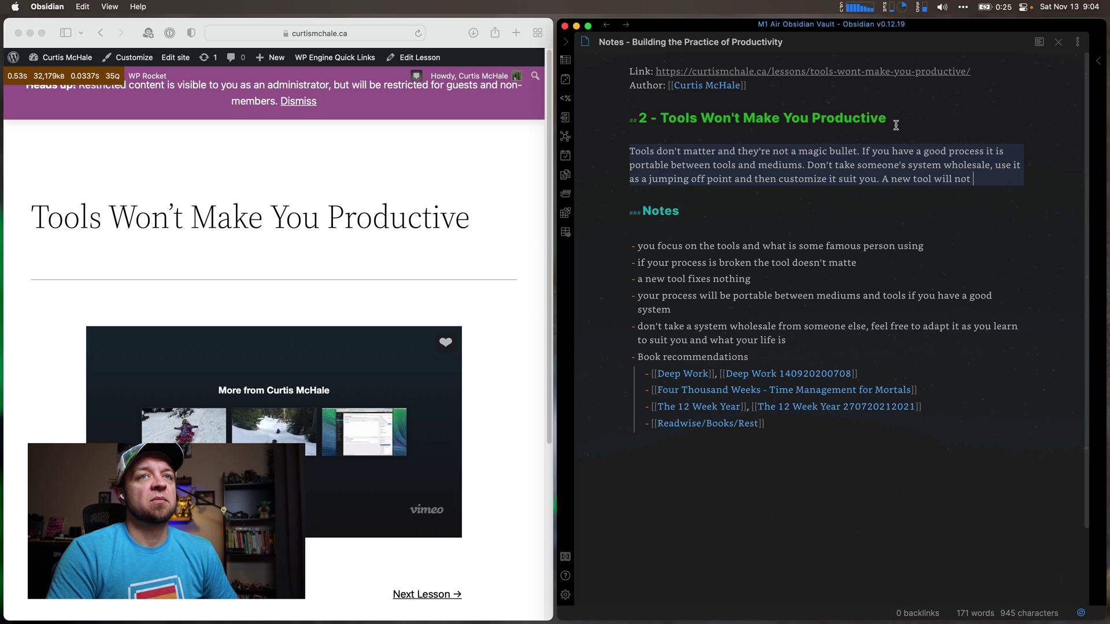
text(fix )
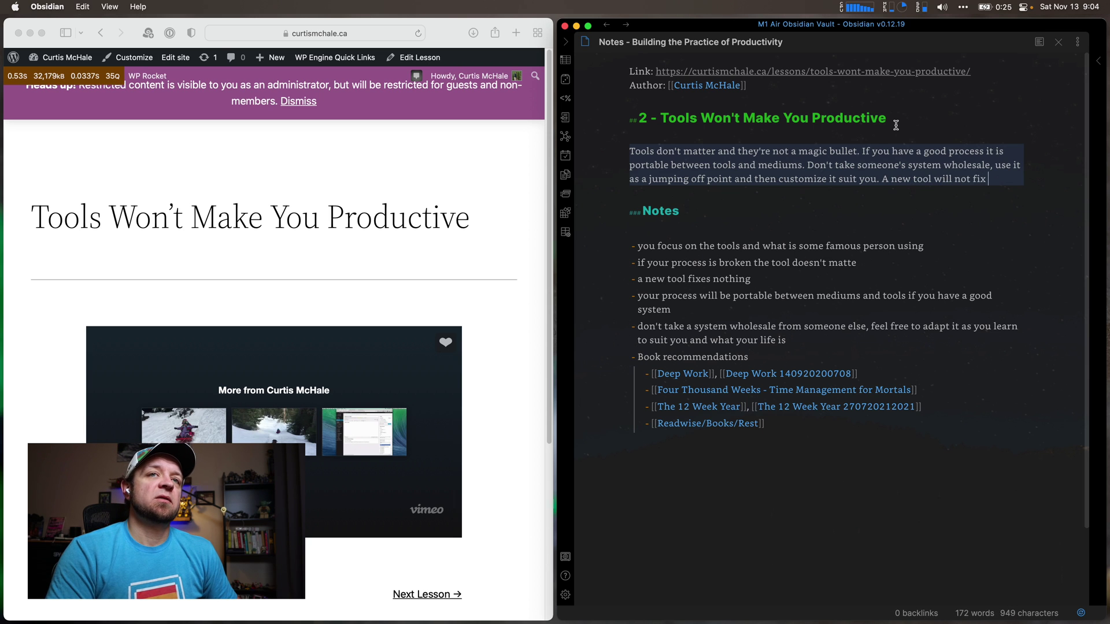
text(a poro)
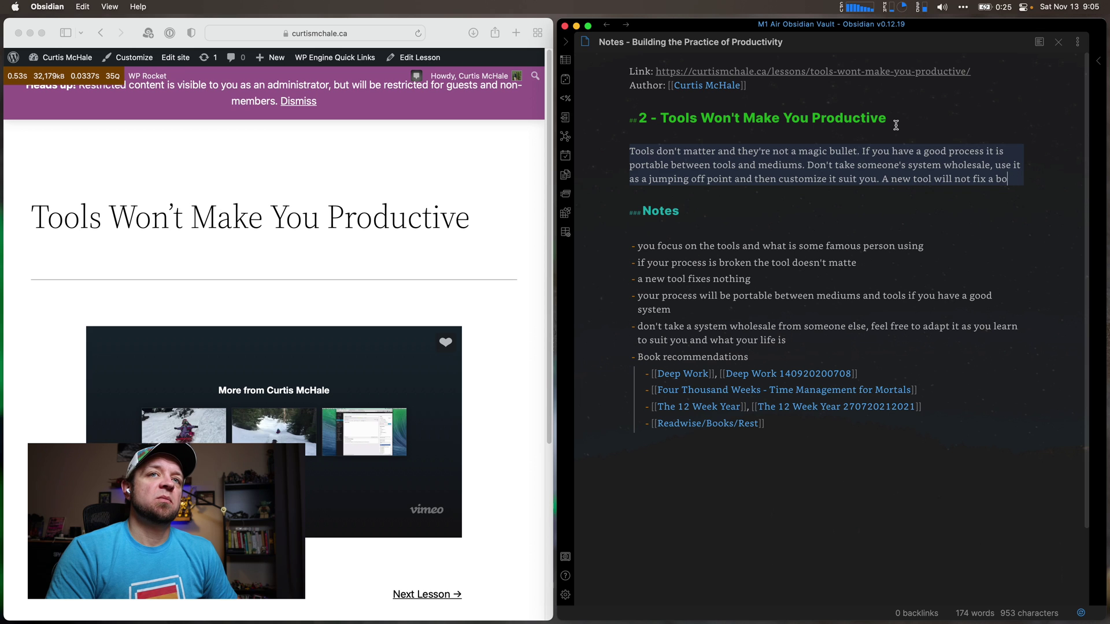
key(BackSpace)
text(roken process)
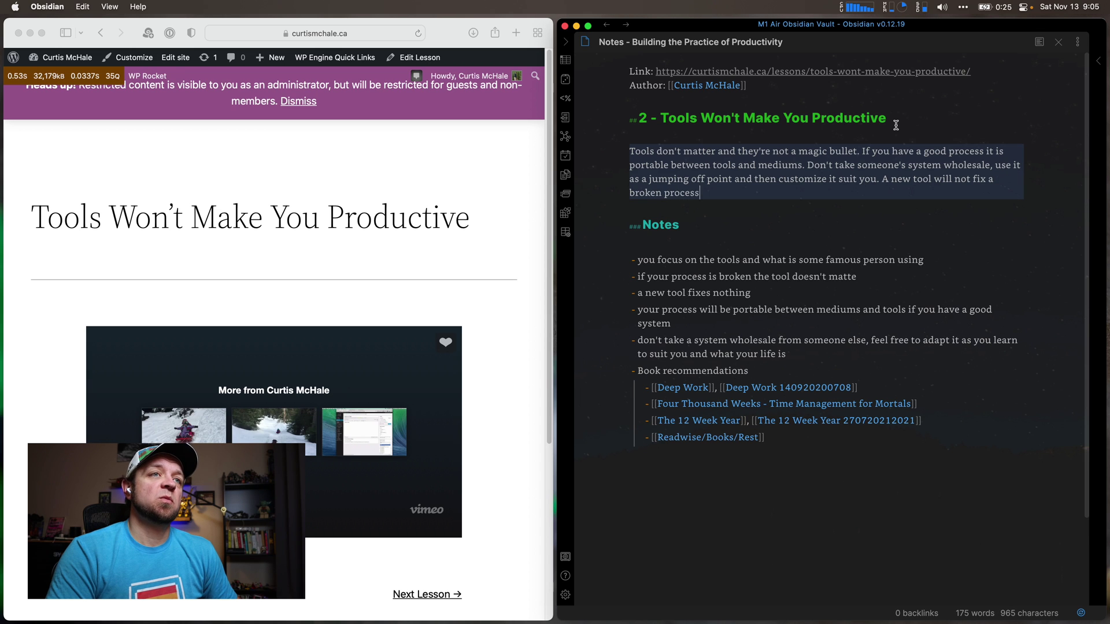
text(.)
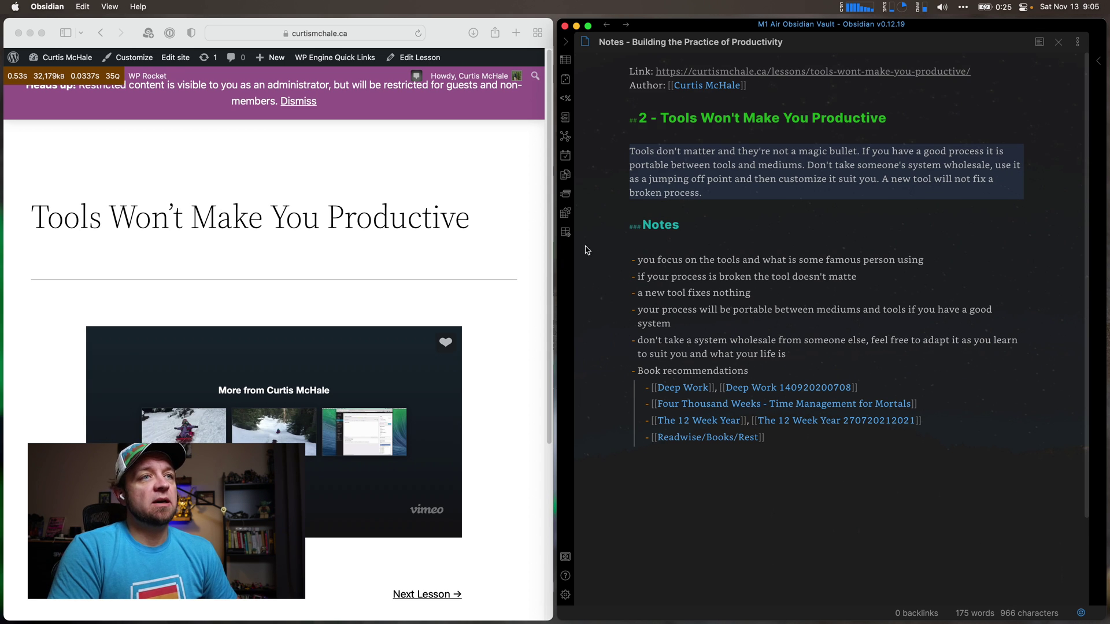
Switch on Fold heading and Fold indent in the Editor settings.
click(740, 229)
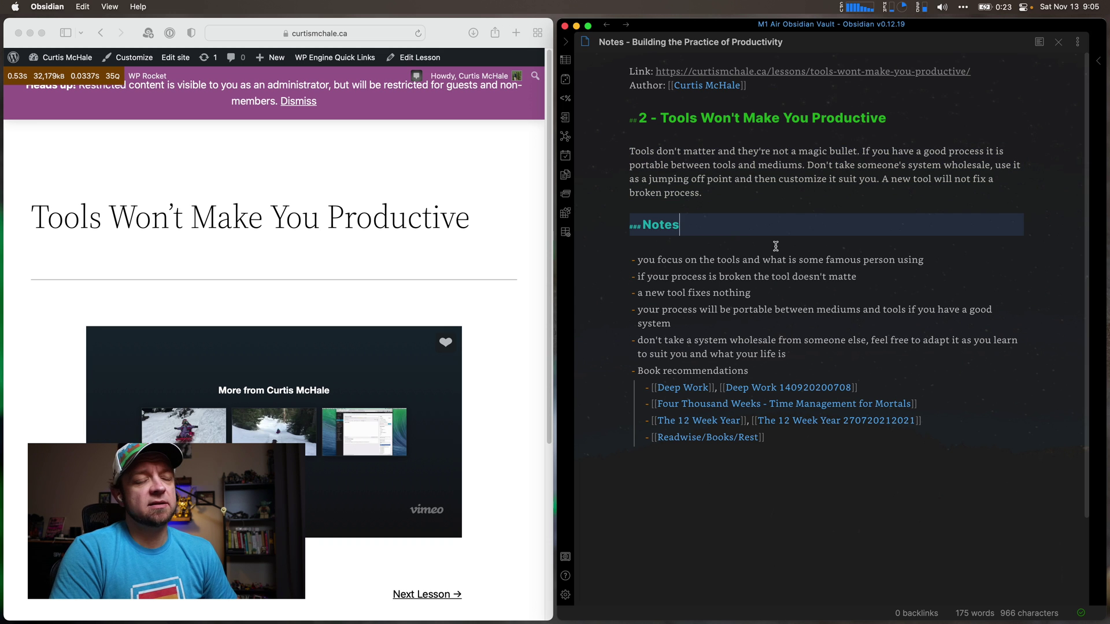
key(super+comma)
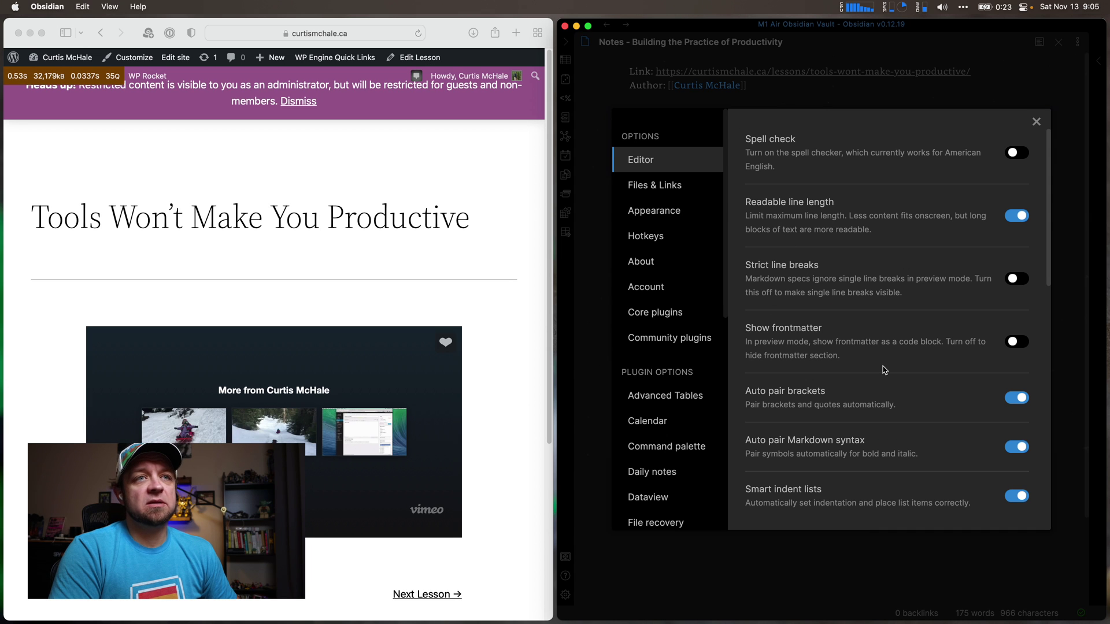
scroll(885, 370, down, 5)
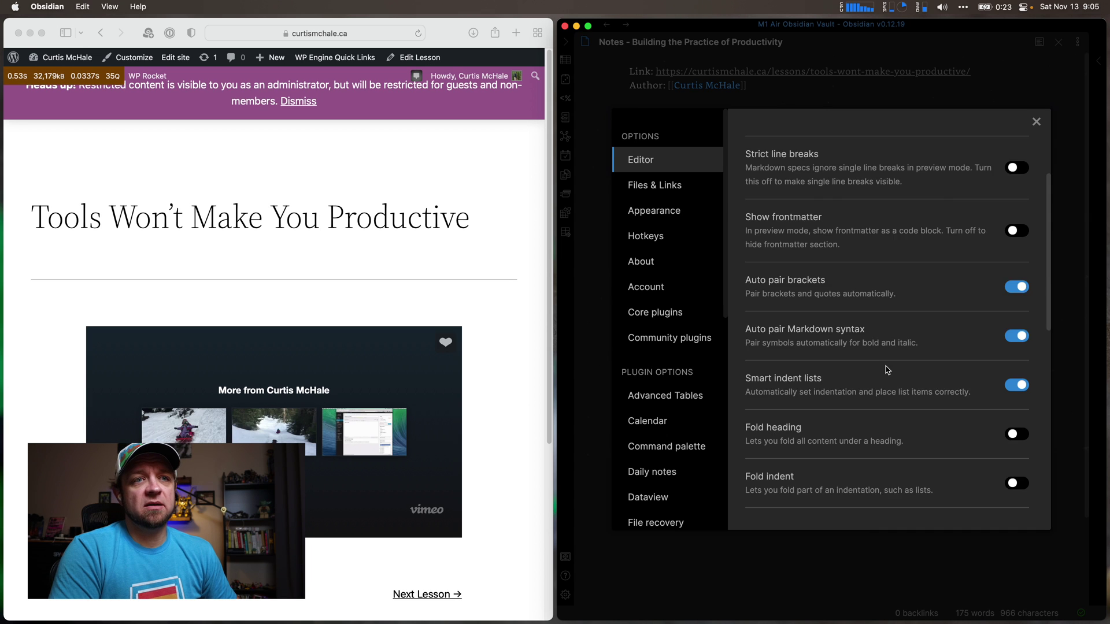
click(1014, 275)
click(1018, 322)
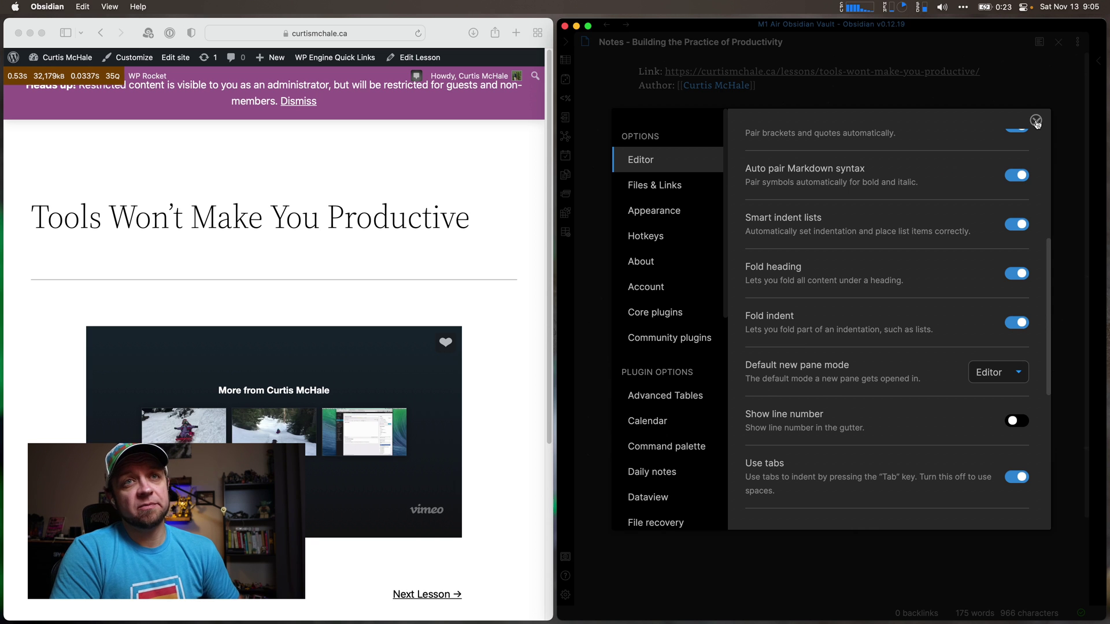
click(1035, 122)
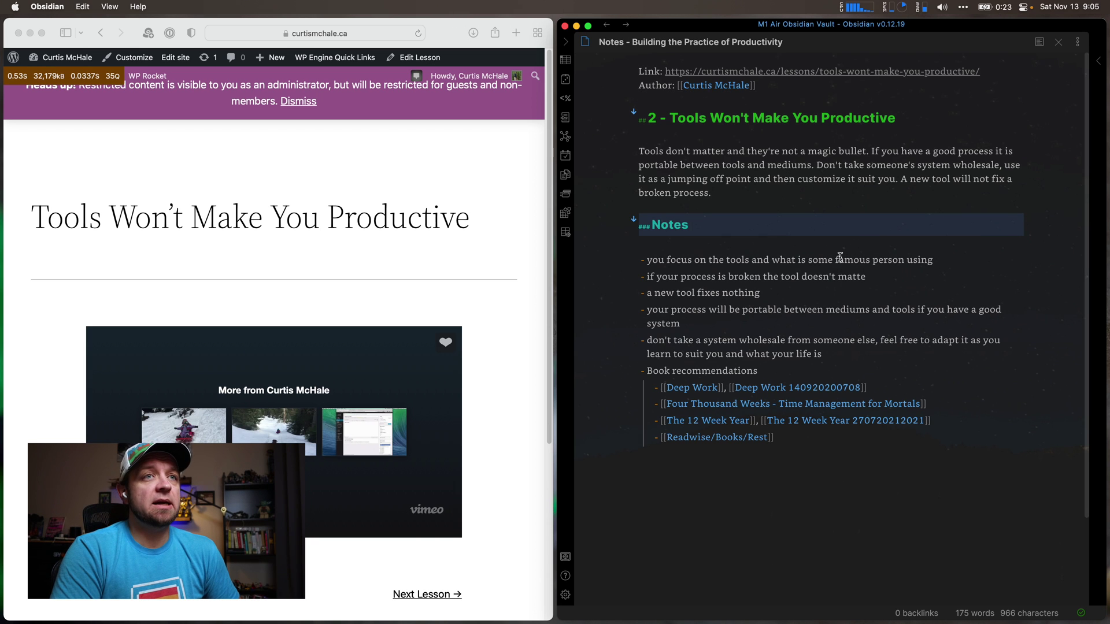
Collapse lesson 2's Notes list and start a '## 3 -' heading below it.
click(633, 221)
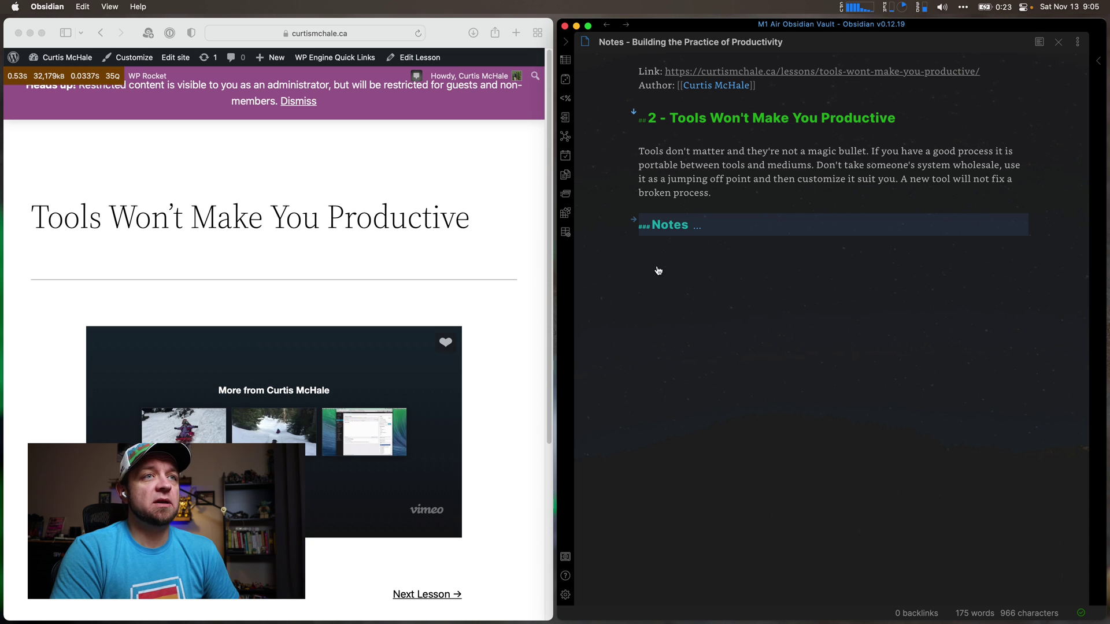
key(End)
key(Return)
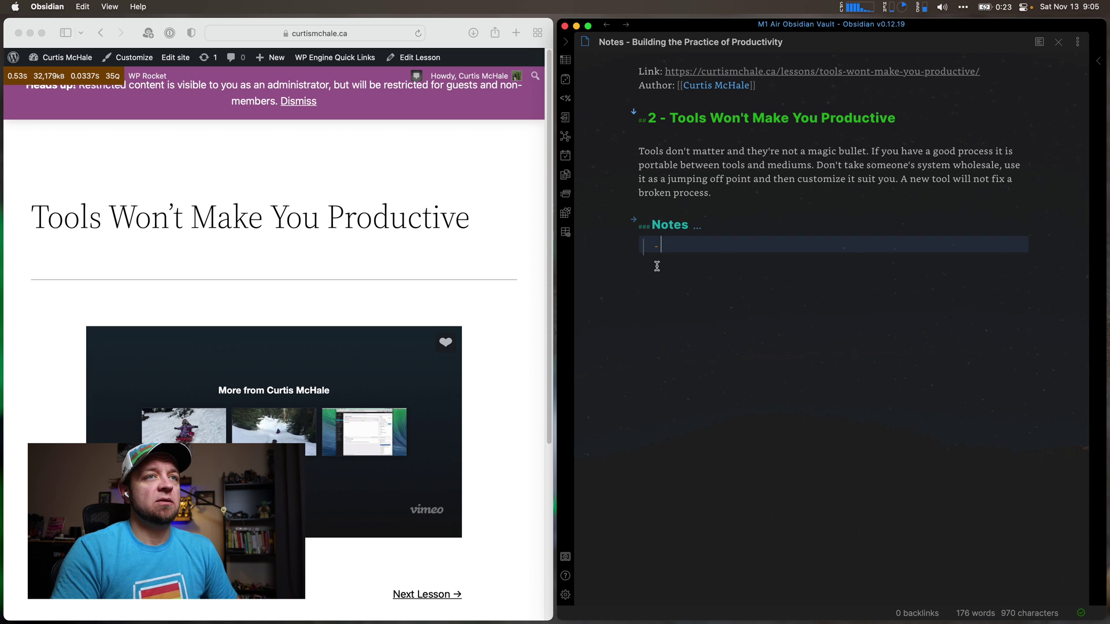
key(Return)
text(###)
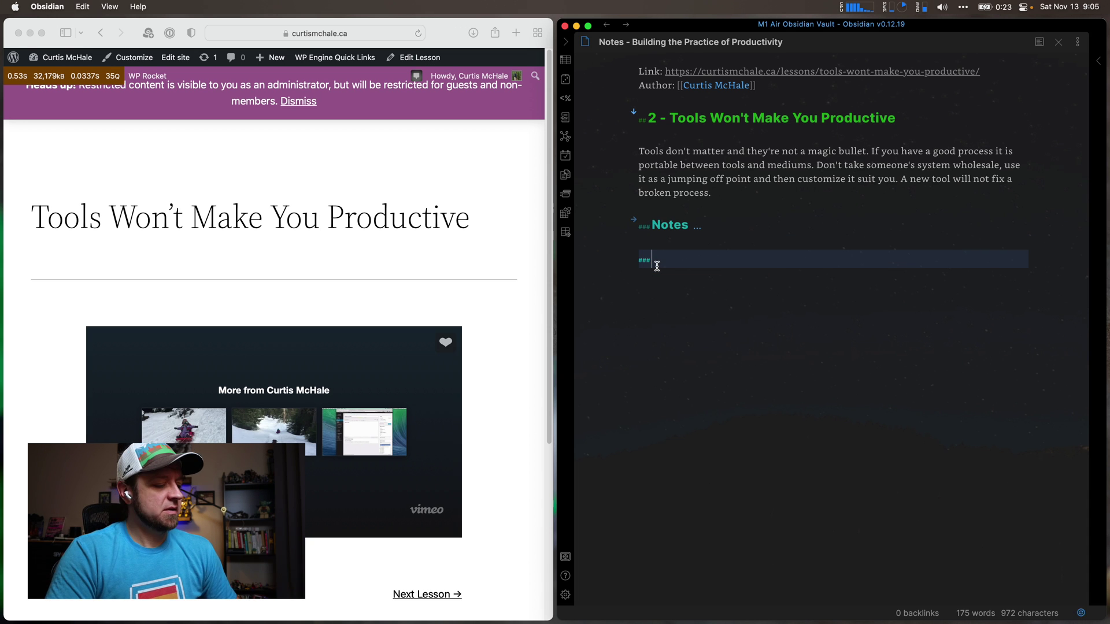
key(BackSpace)
key(BackSpace)
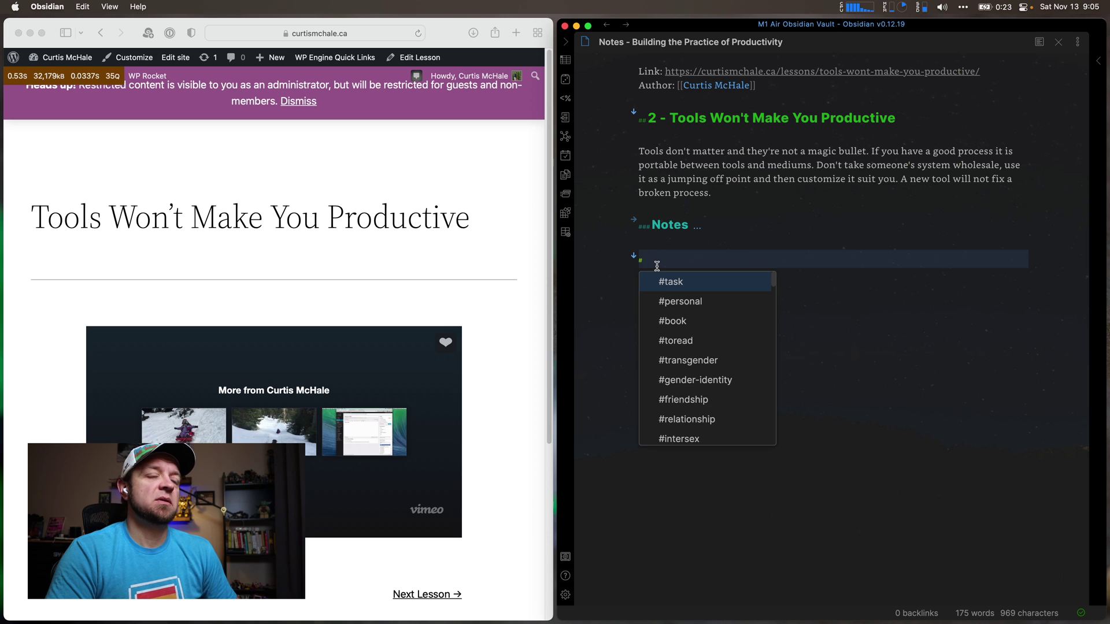
text(# 2)
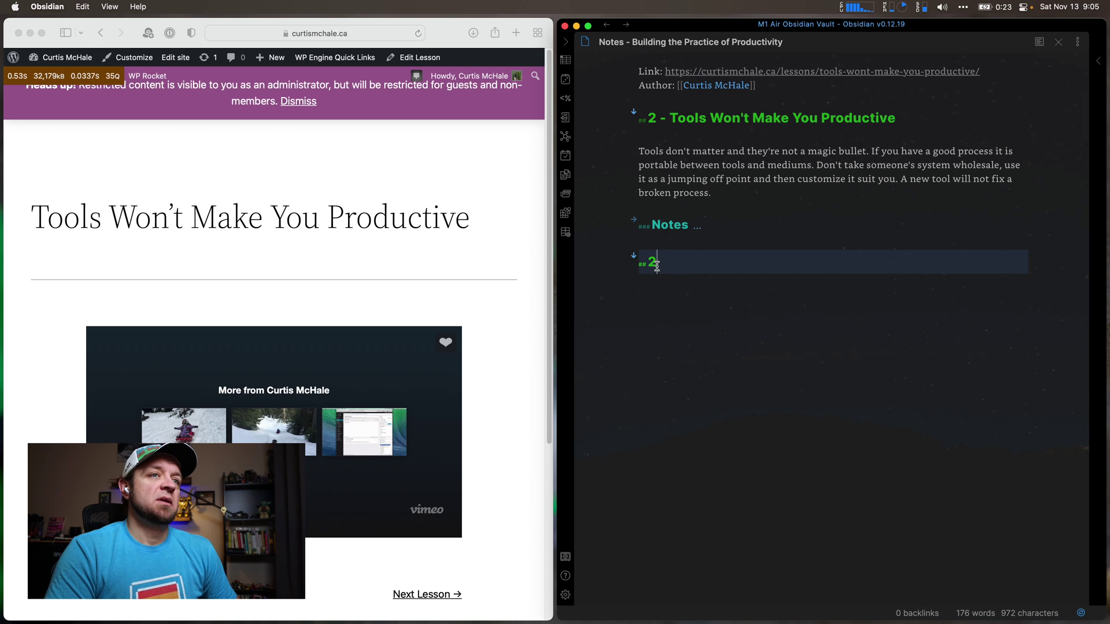
key(BackSpace)
text(3 -)
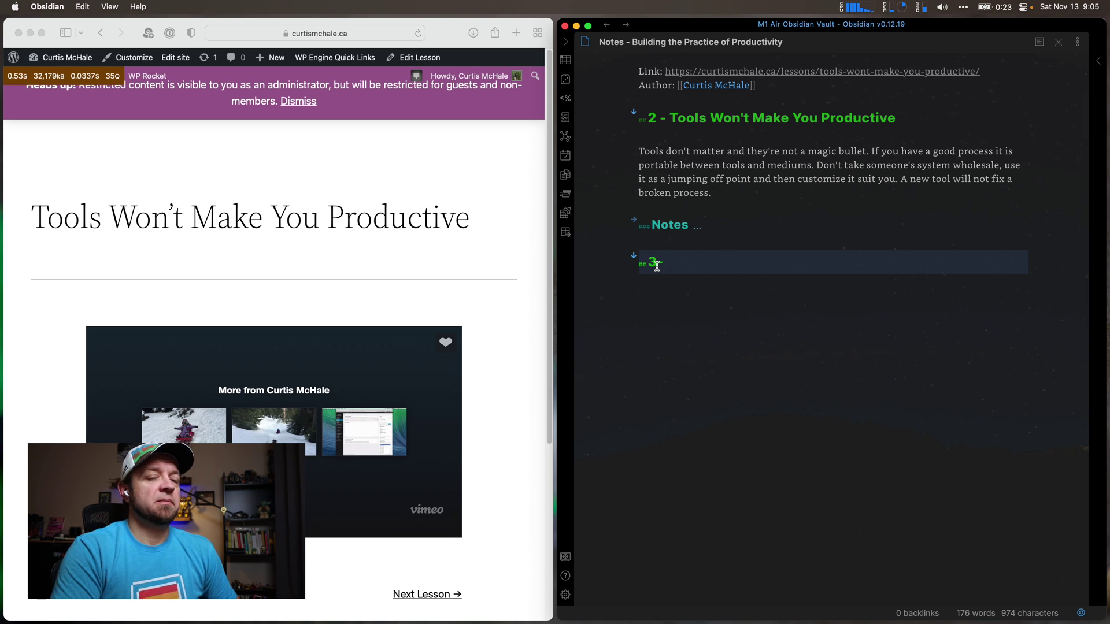
key(BackSpace)
key(BackSpace)
key(BackSpace)
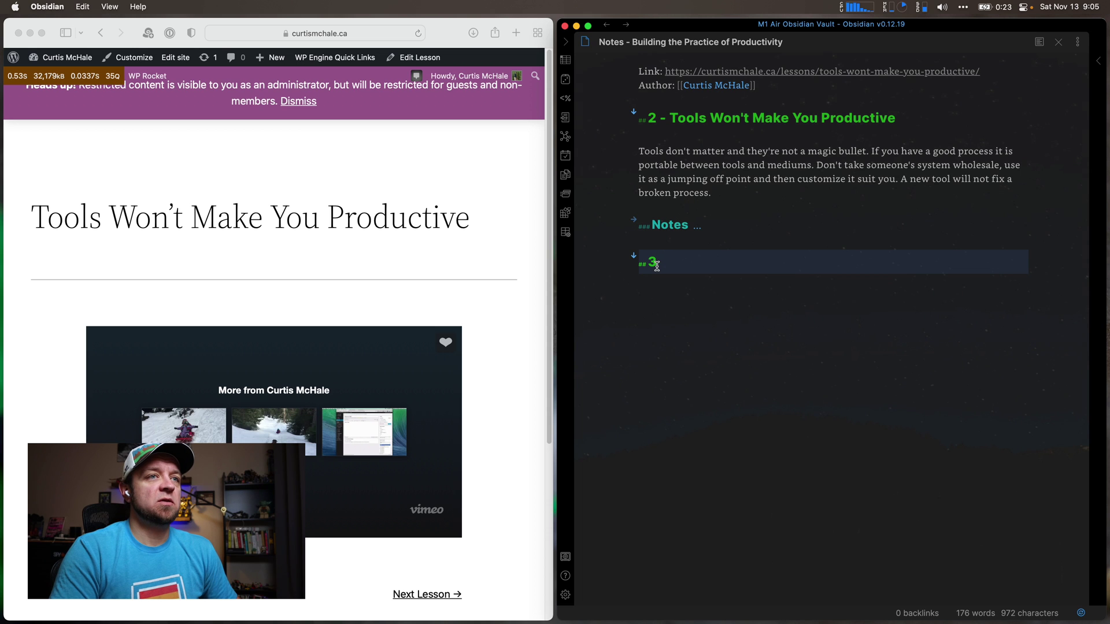
text(-)
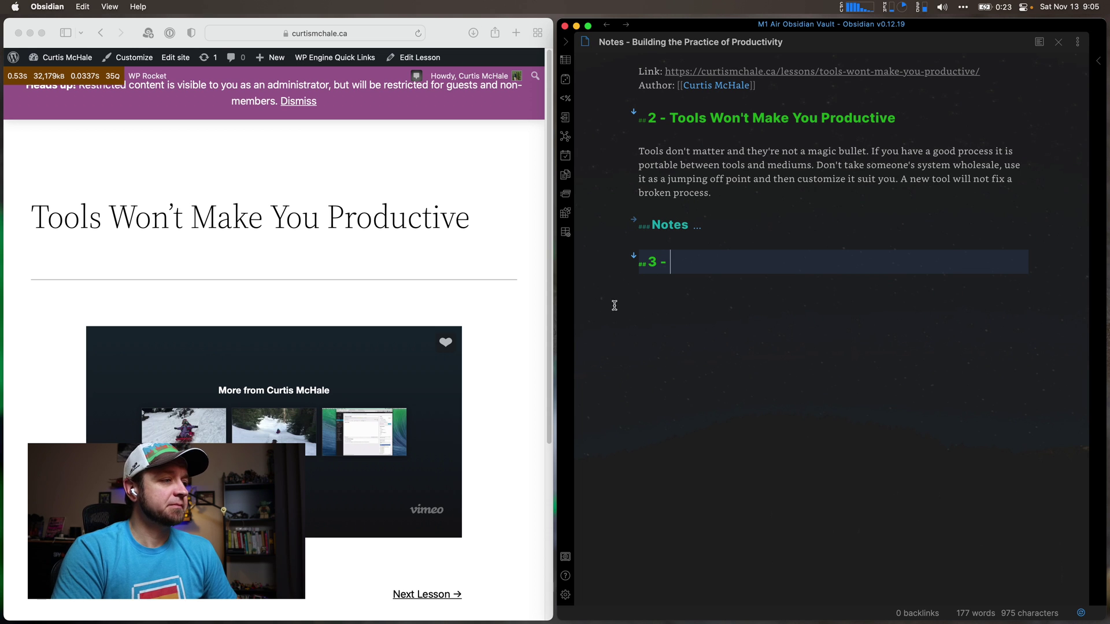
Complete the heading as '3 - Choose The Right Thing To Do' and add a '### Notes' subheading.
click(431, 595)
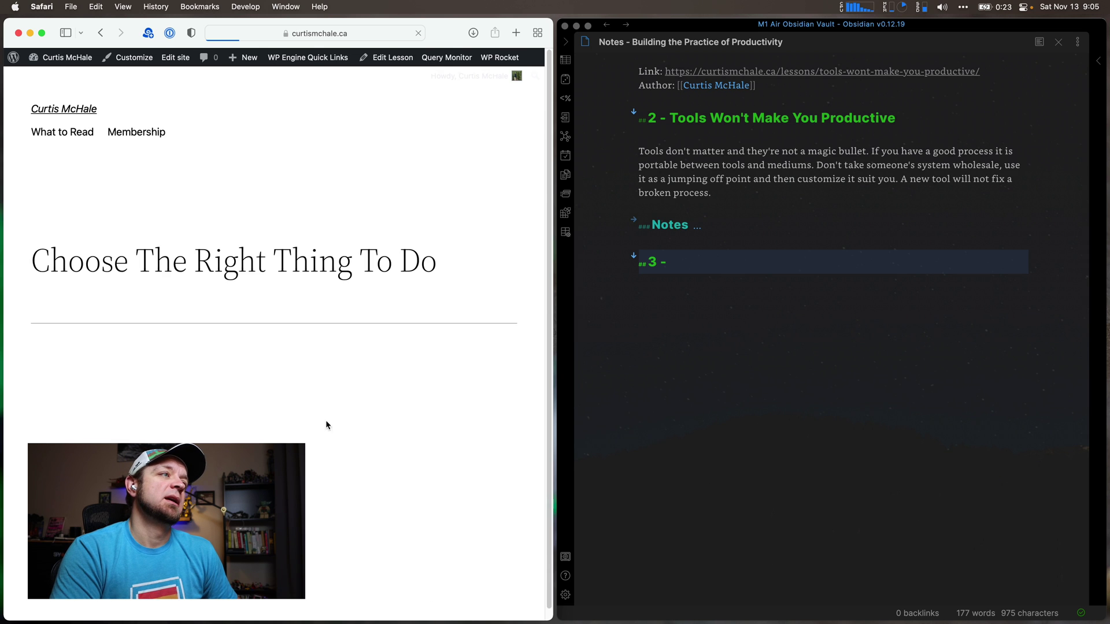
click(815, 266)
text(Choo)
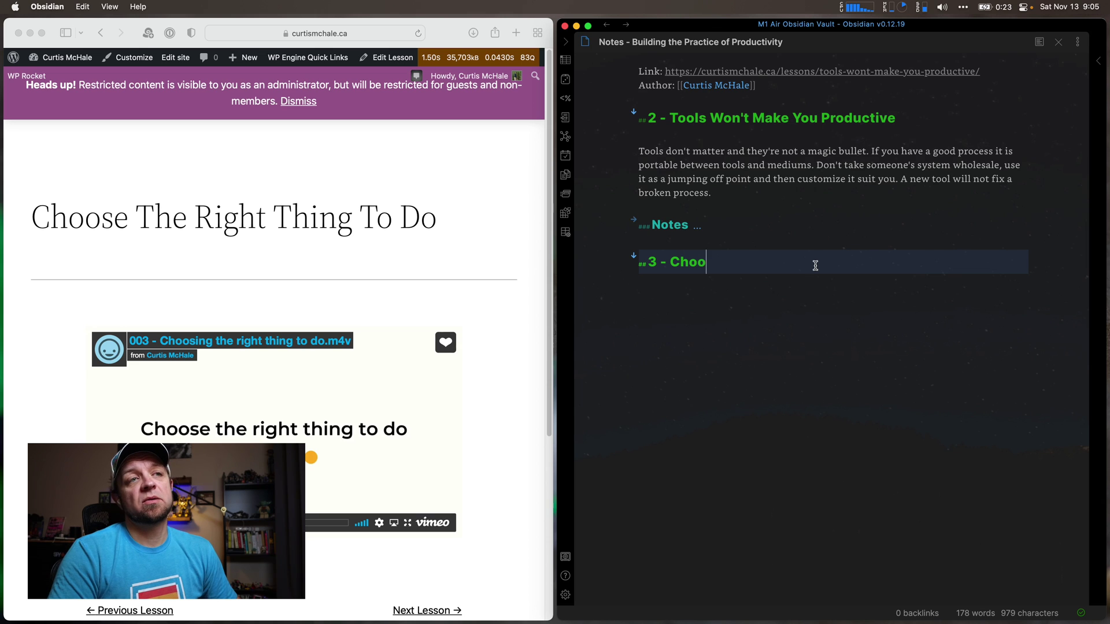
text(se The Righ)
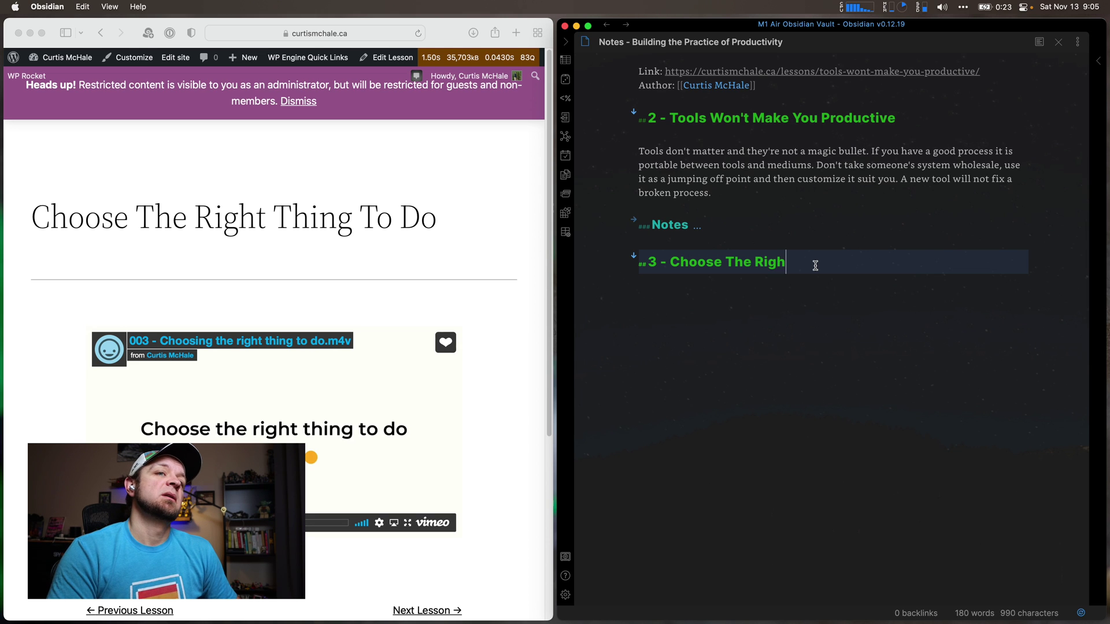
text(t Thing To a)
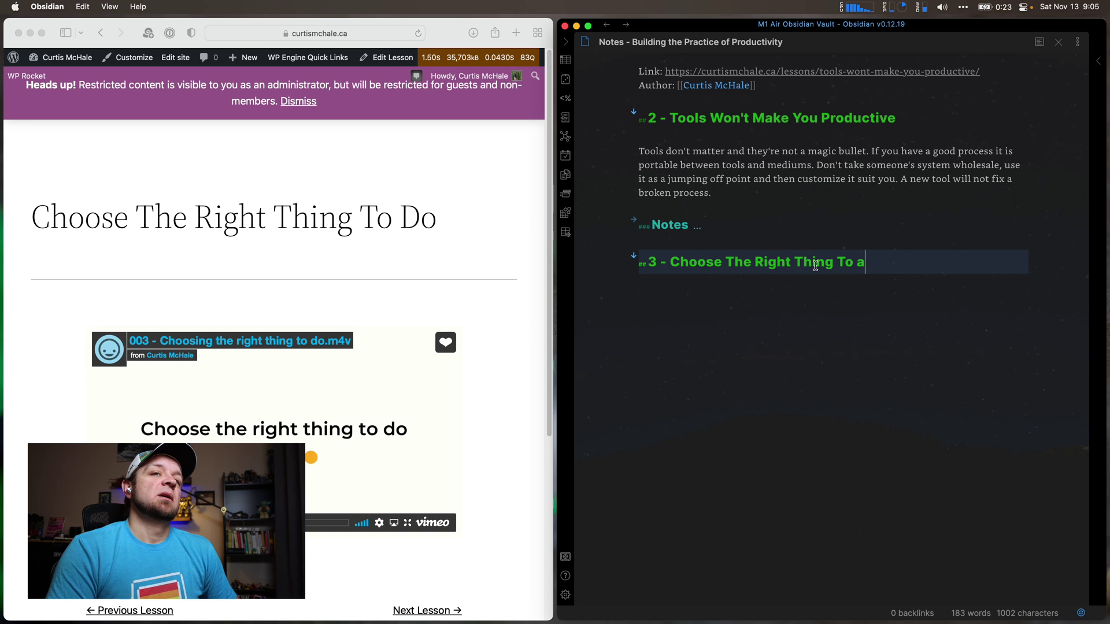
key(BackSpace)
text(Do)
key(Return)
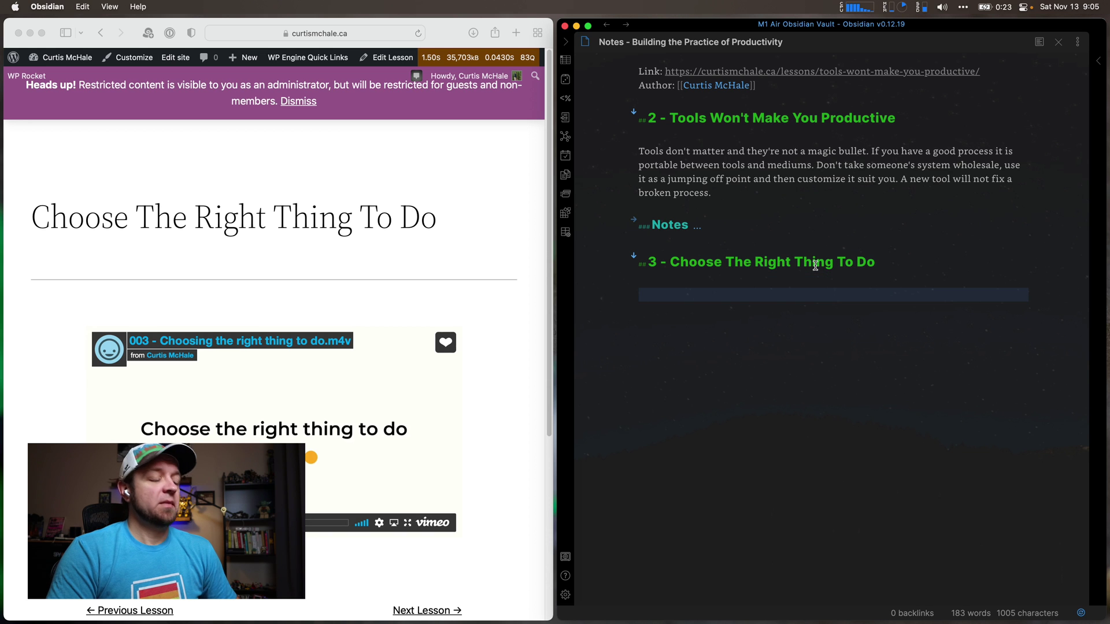
text(### Notes)
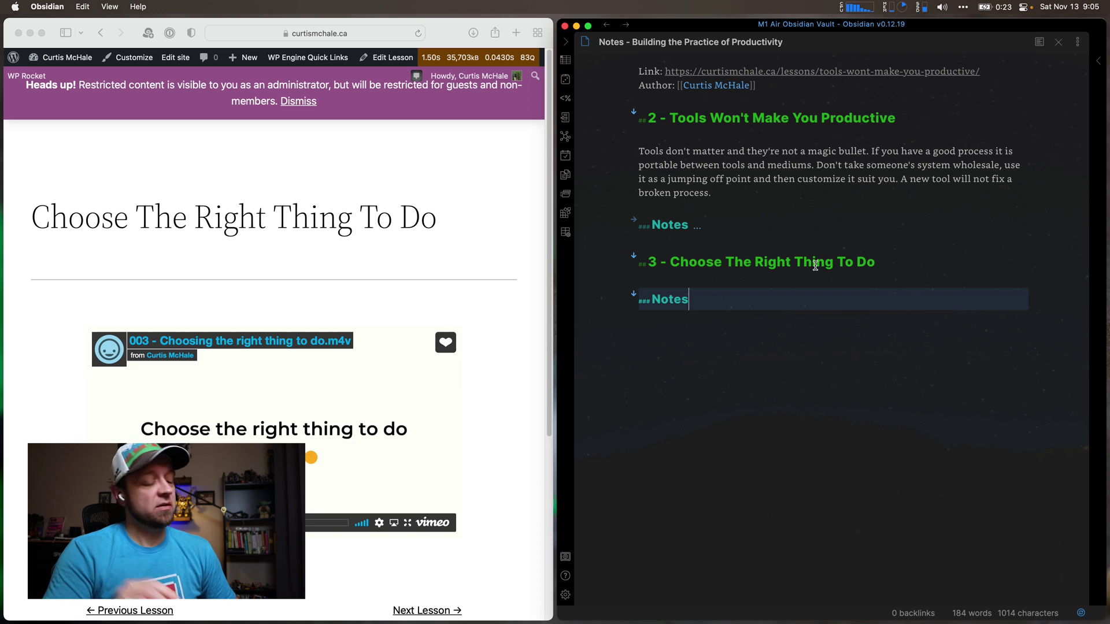
Create a note titled 'Course Note Section Template' containing '## Lesson' and '### Note'.
key(super+comma)
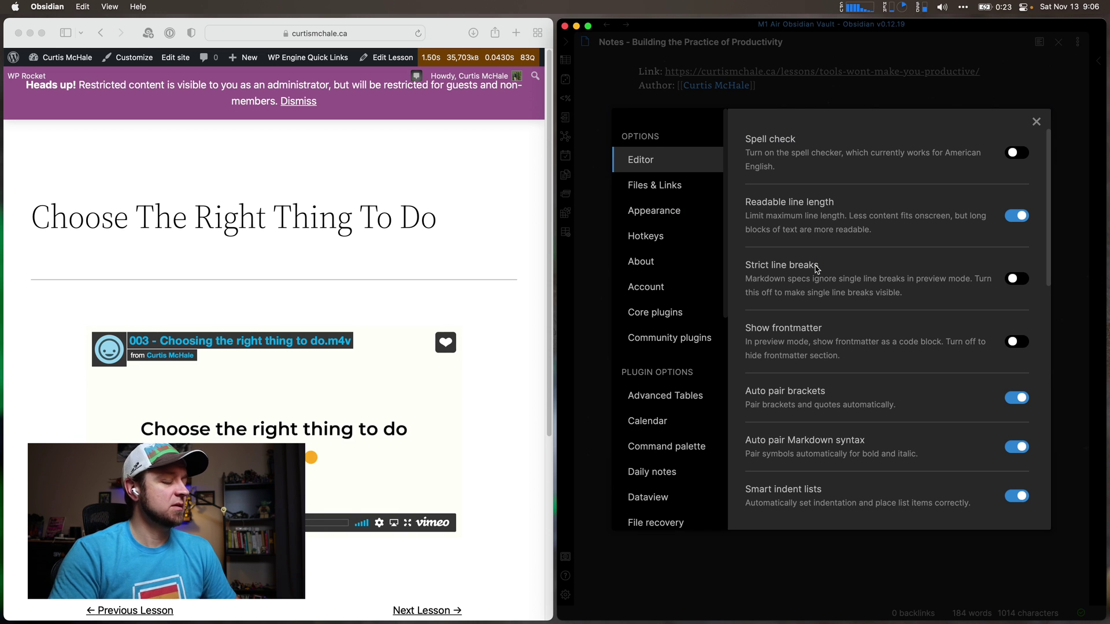
key(Escape)
key(super+o)
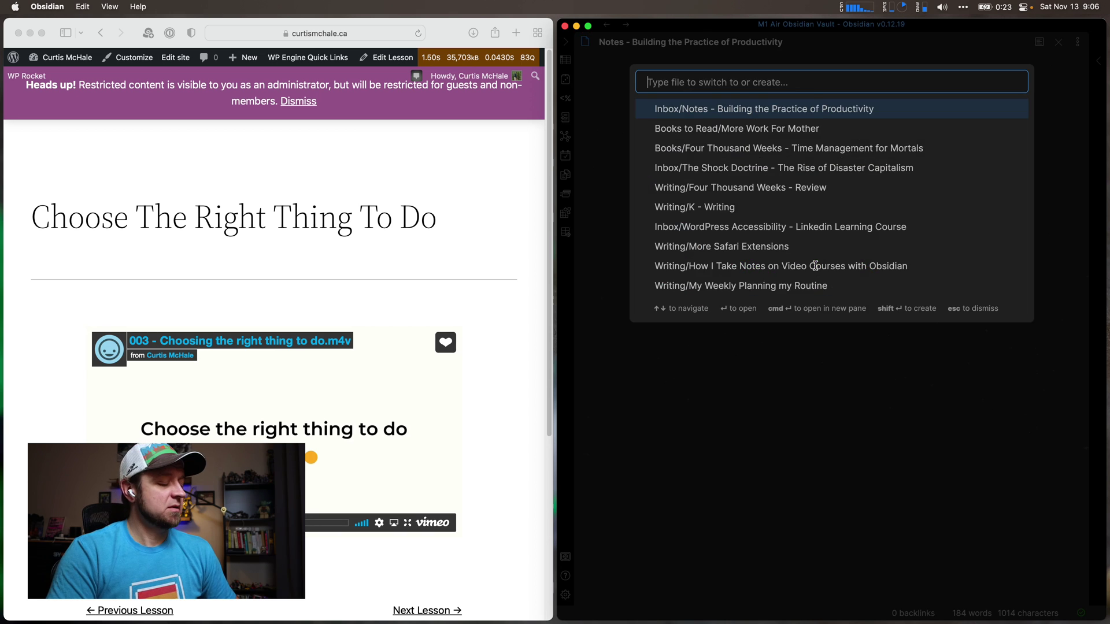
text(t)
key(Escape)
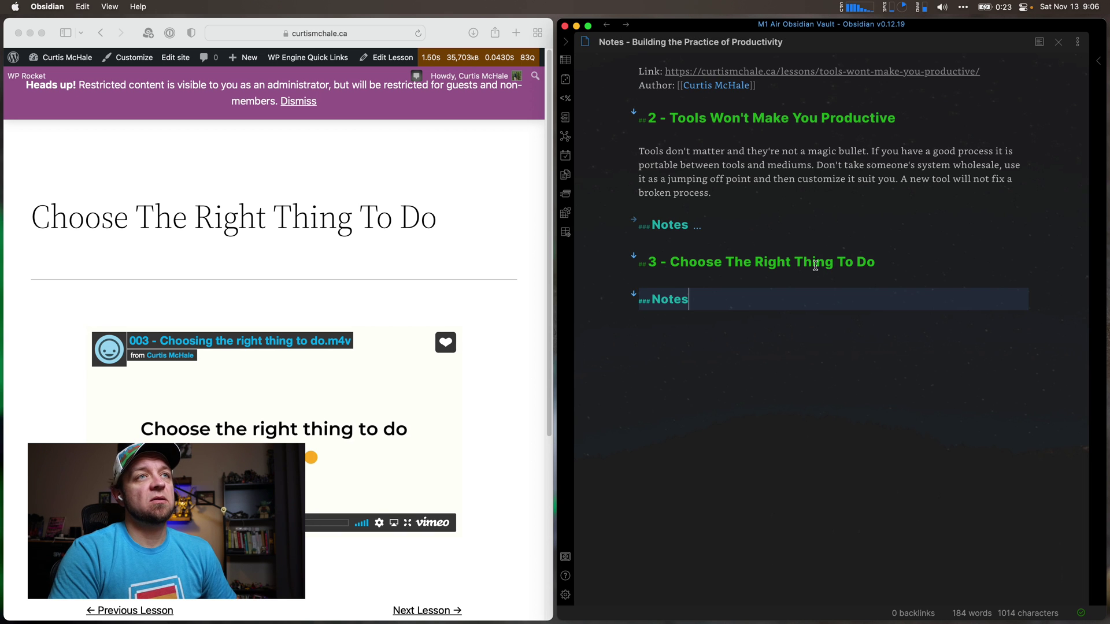
key(super+n)
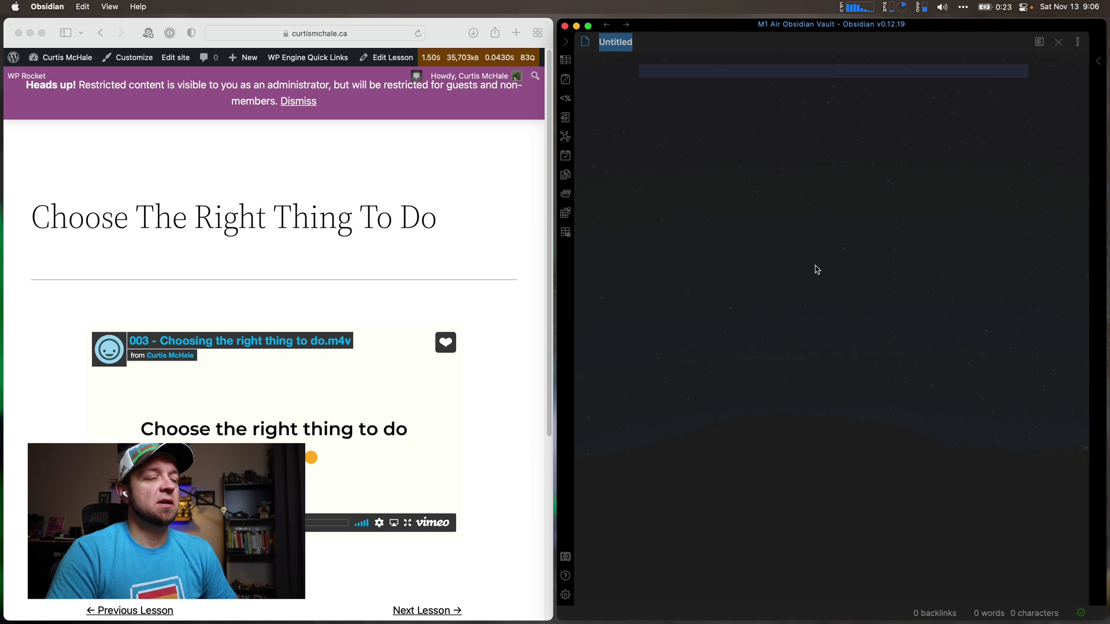
text(Course)
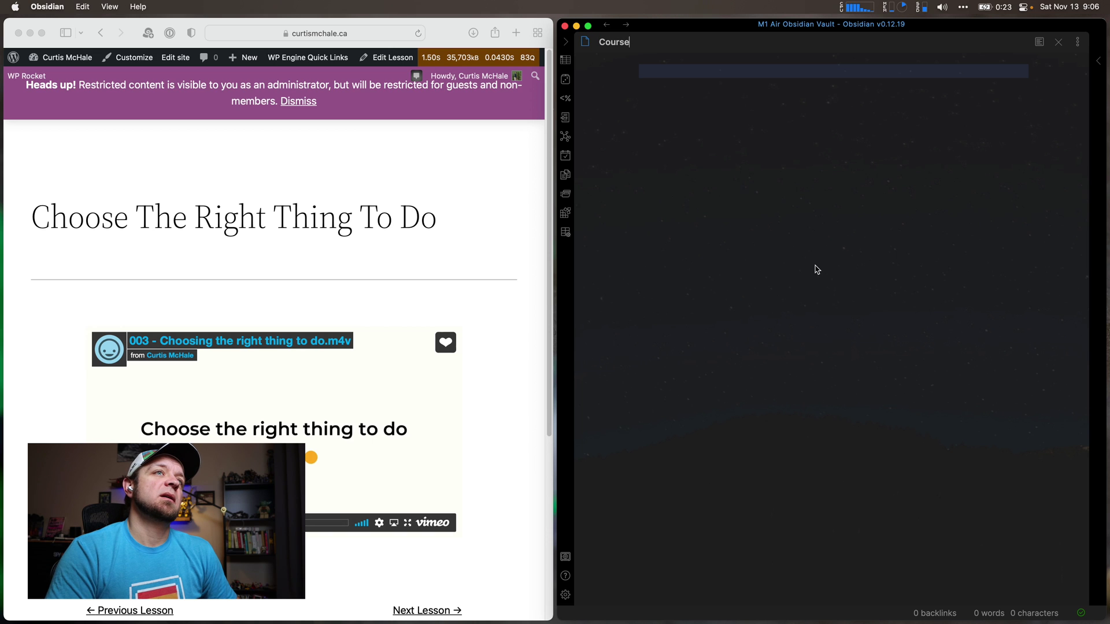
text( Note S)
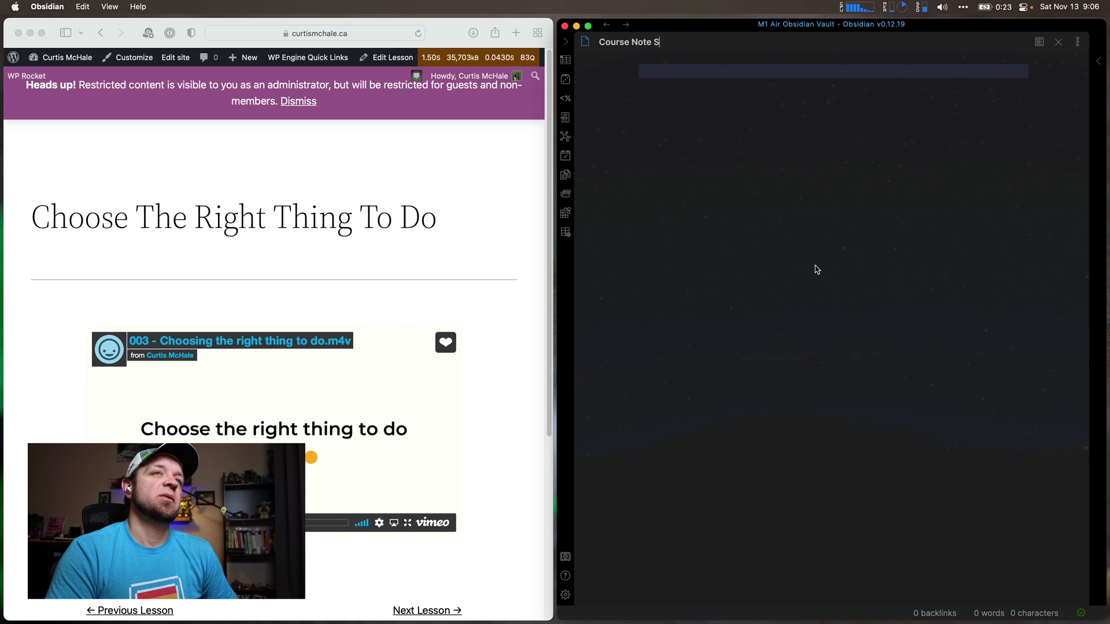
text(ection Template)
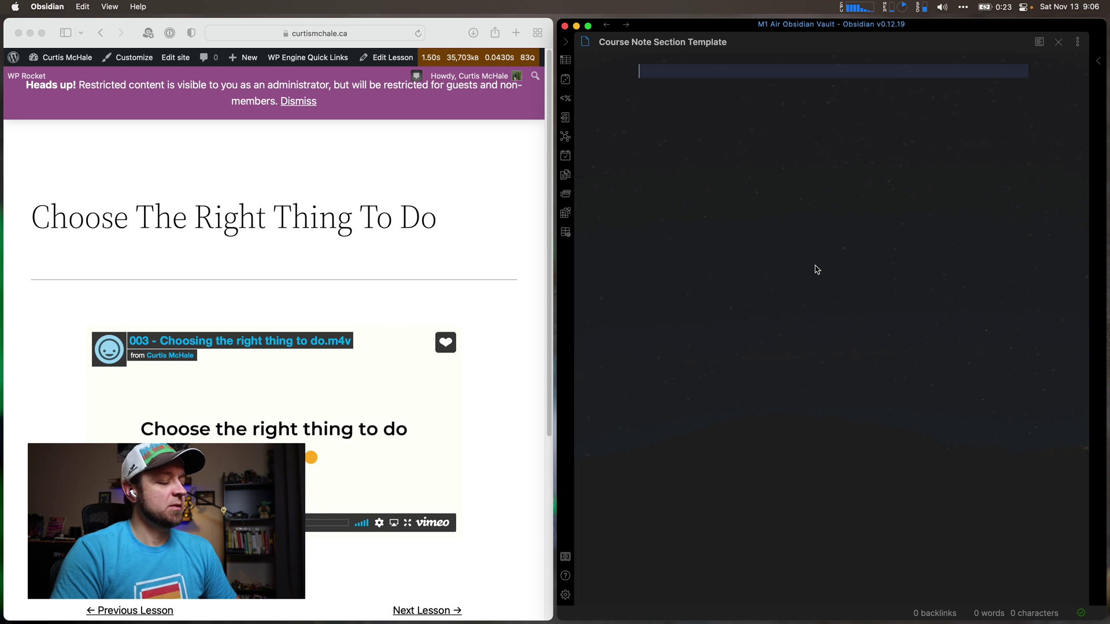
text(##)
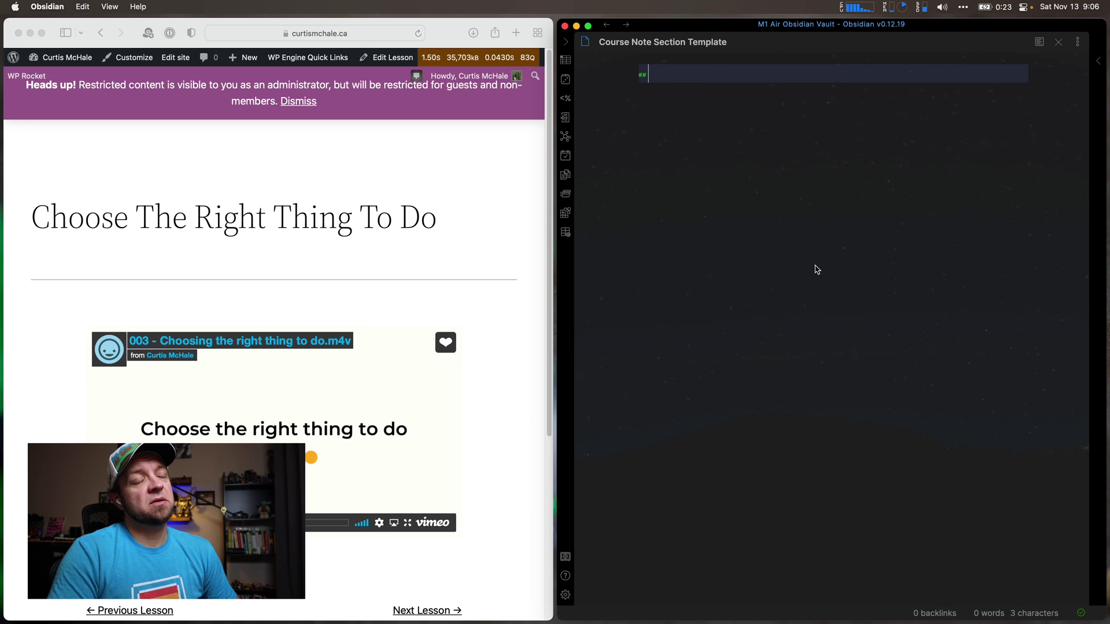
text( Lesson)
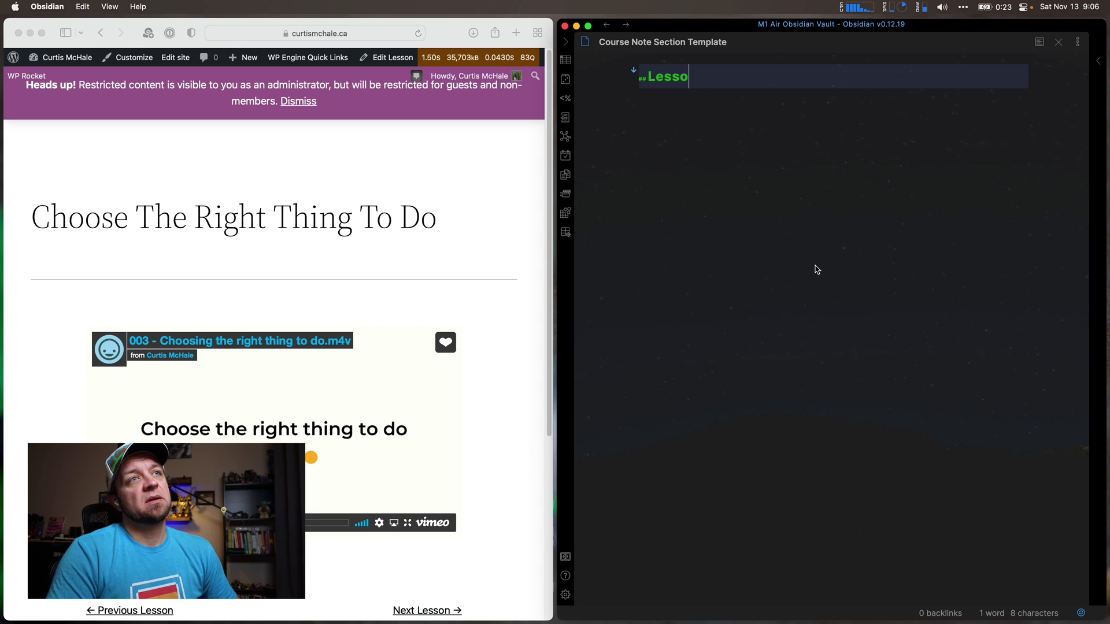
key(Return)
text(### Note)
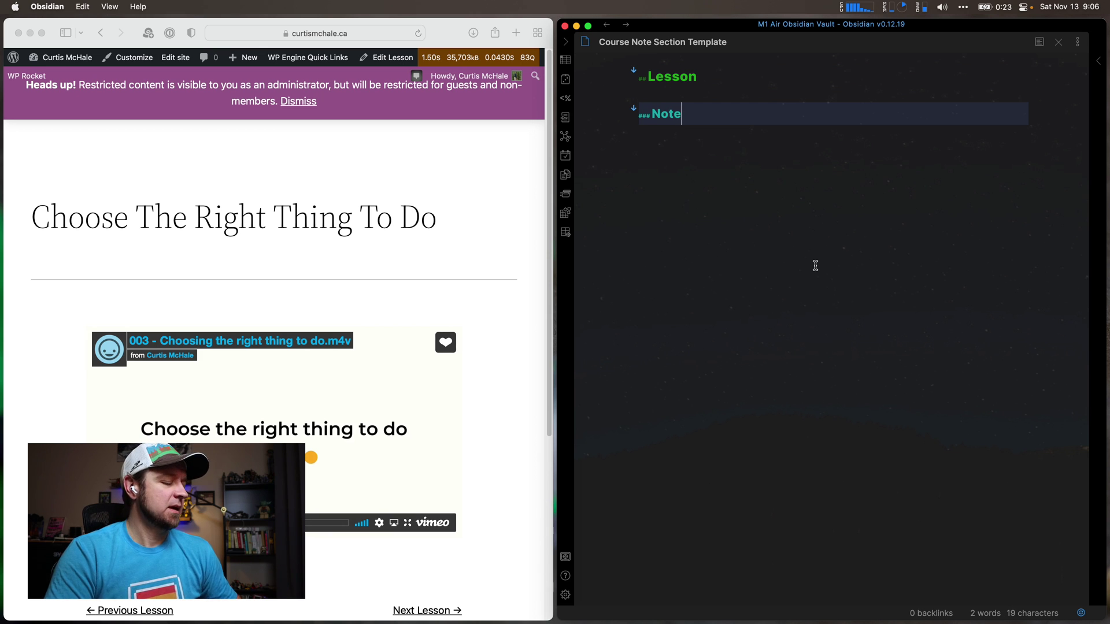
Move the new note into the Templates folder.
key(super+shift+m)
text(tion Templ)
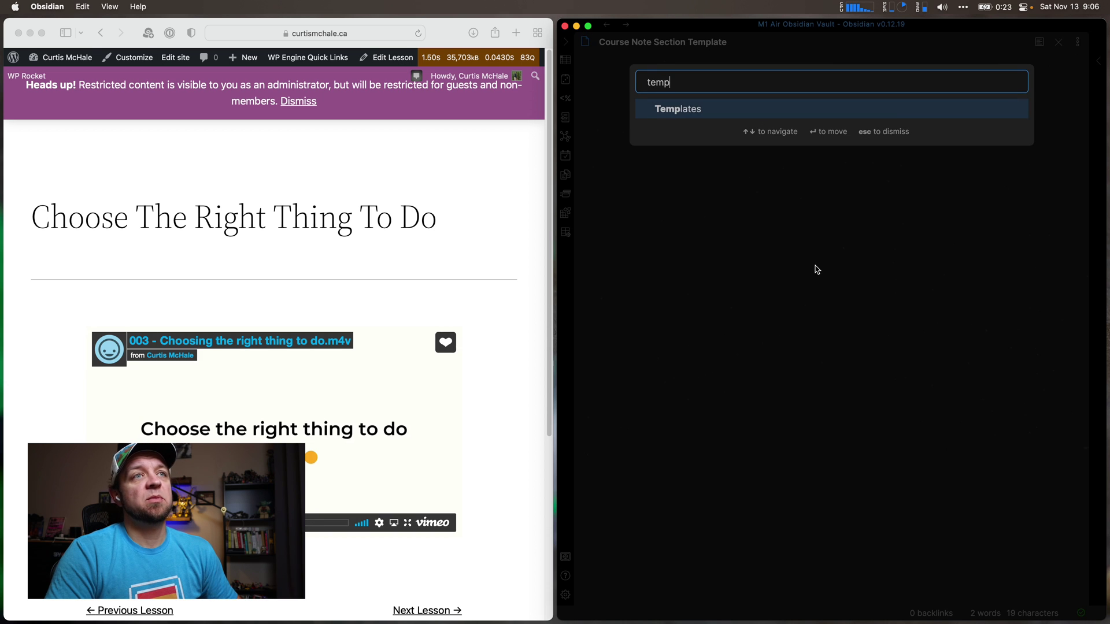
key(Return)
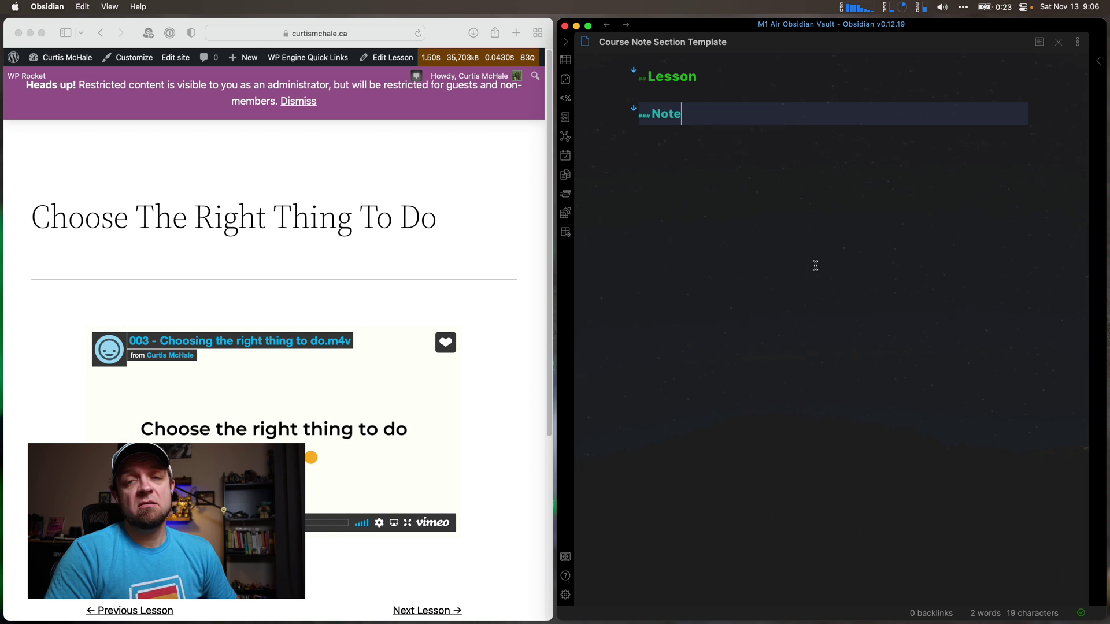
Replace the hand-typed lesson 3 lines in the course note with the Course Note Section Template.
key(super+alt+Left)
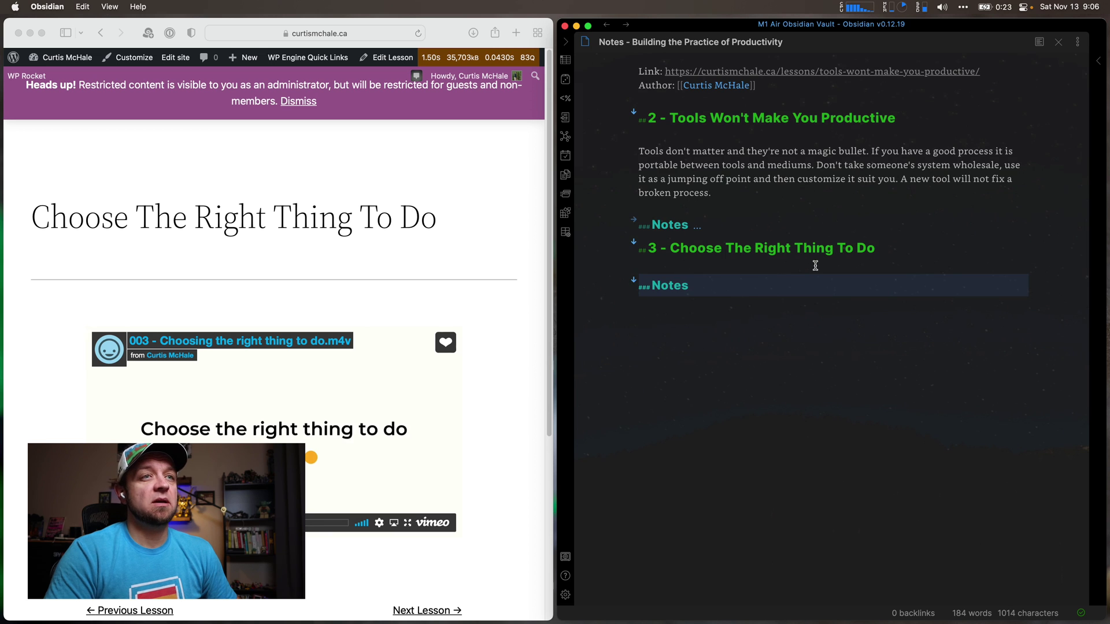
key(shift+Home)
key(shift+Up)
key(shift+Up)
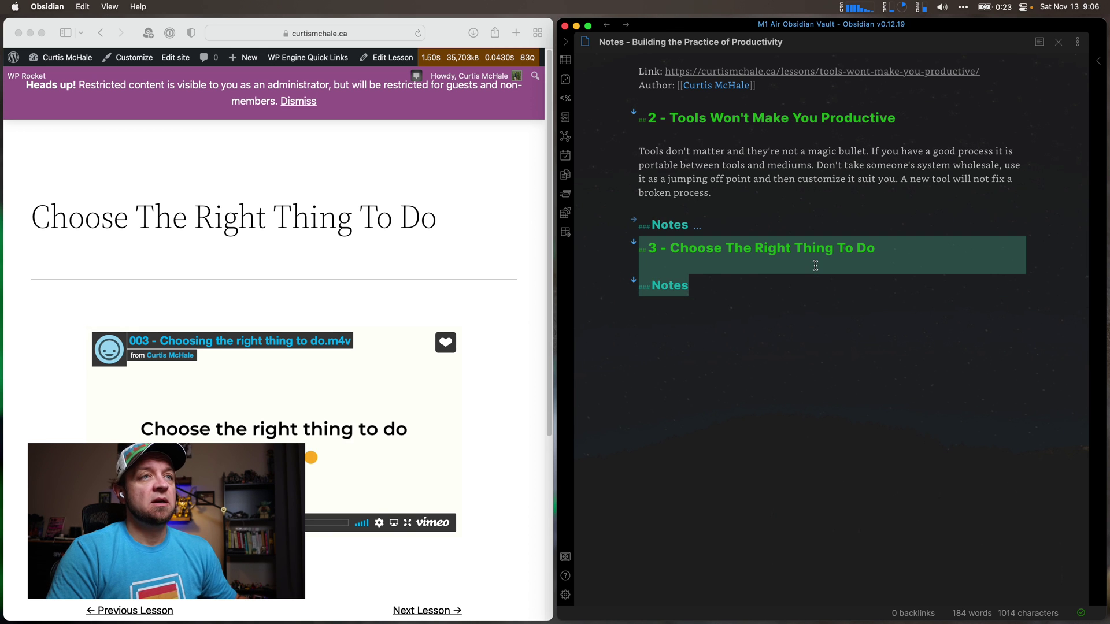
key(BackSpace)
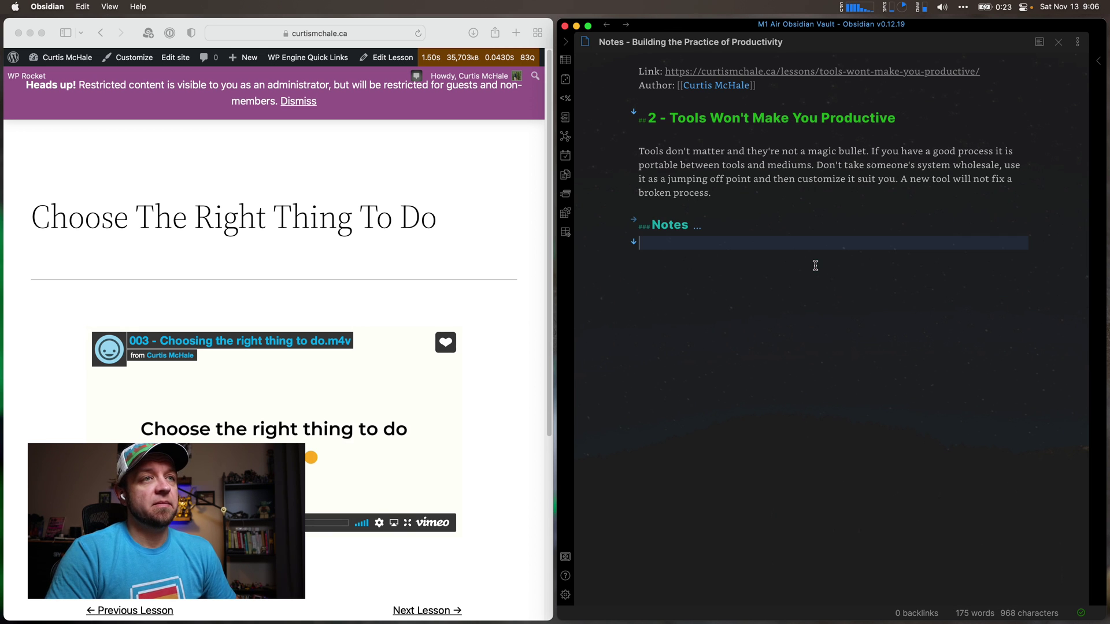
key(Return)
key(super+t)
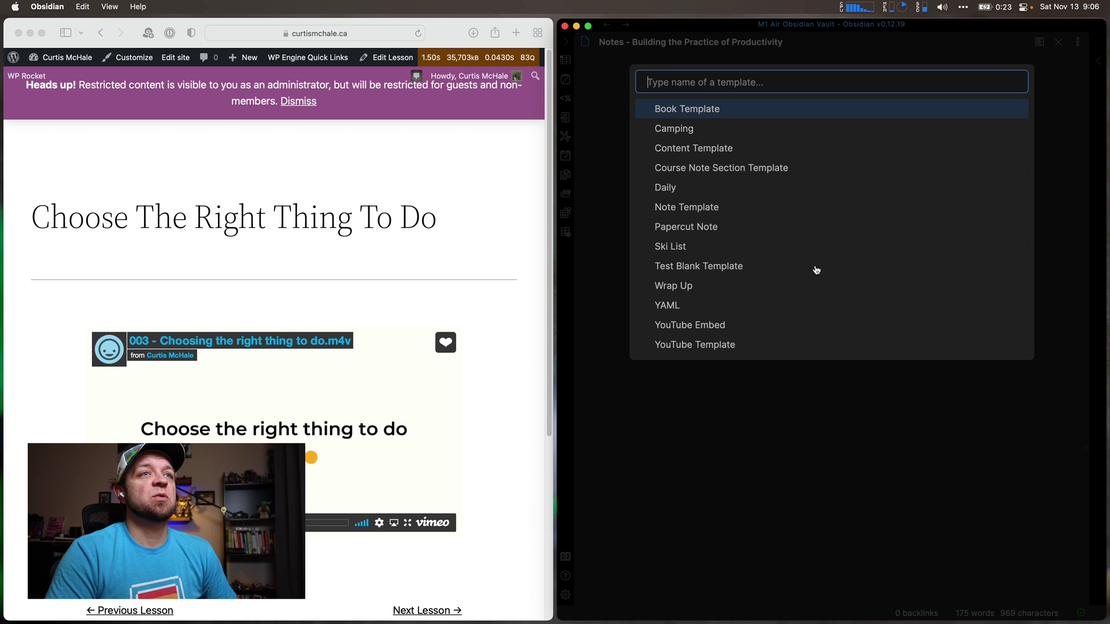
text(cour)
key(Return)
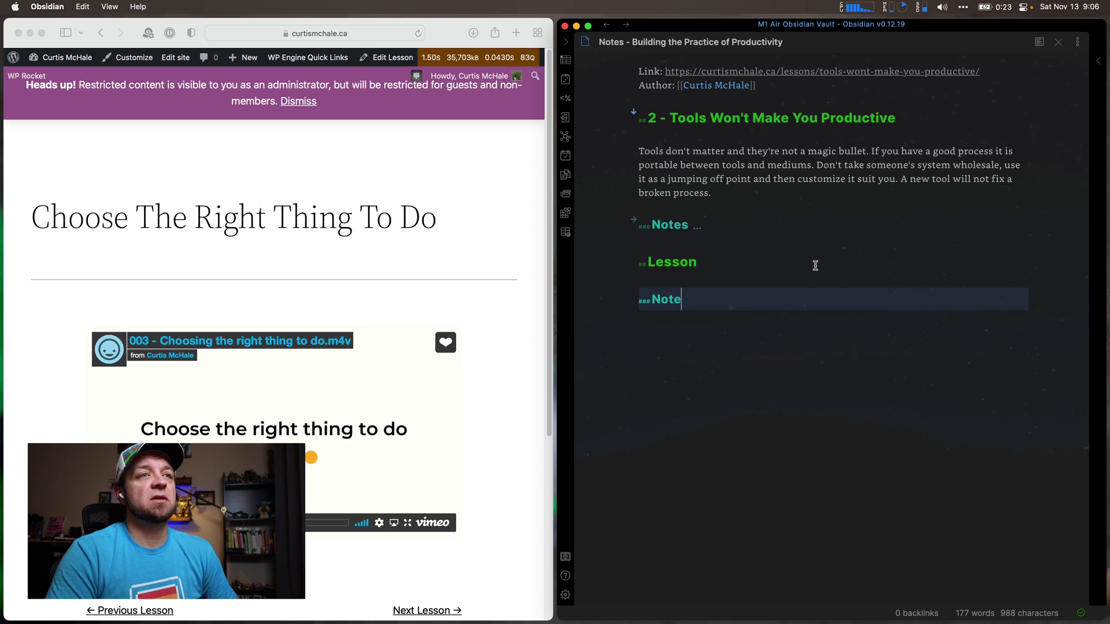
Retitle the template's Lesson heading to '3 - Choosing the Right Thing To Do'.
key(Up)
key(Up)
key(Left)
key(Left)
key(Left)
key(Left)
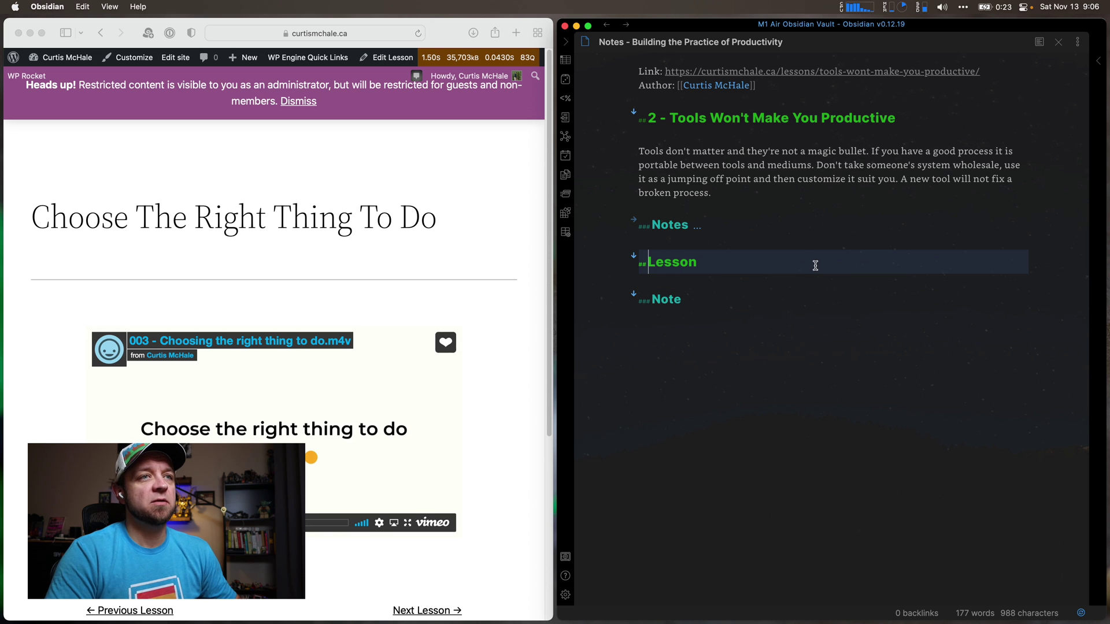
key(shift+End)
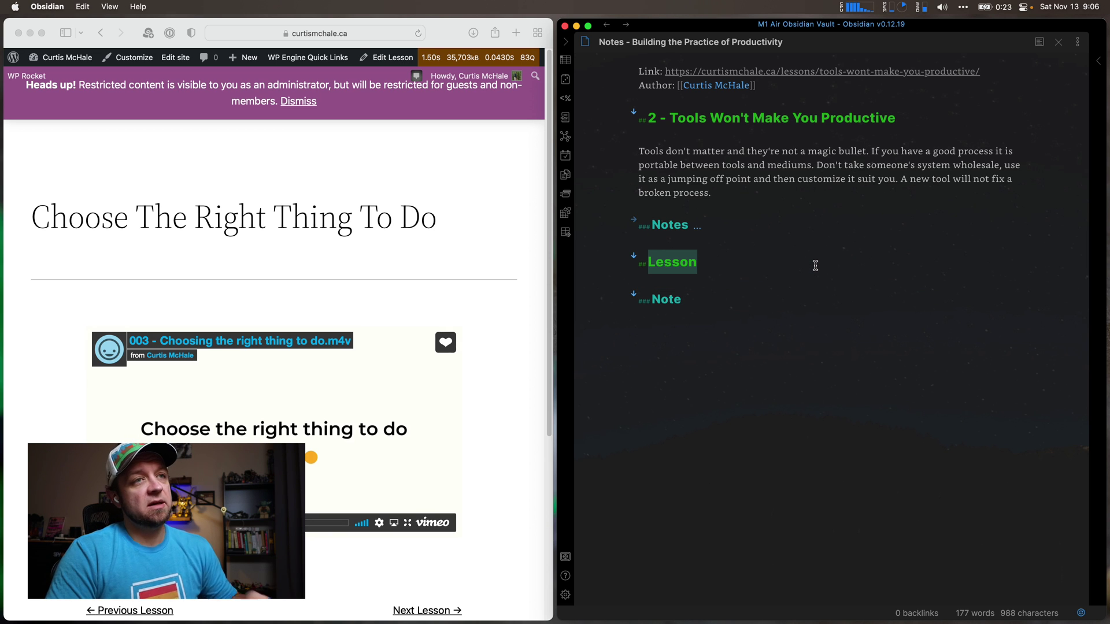
text(3-)
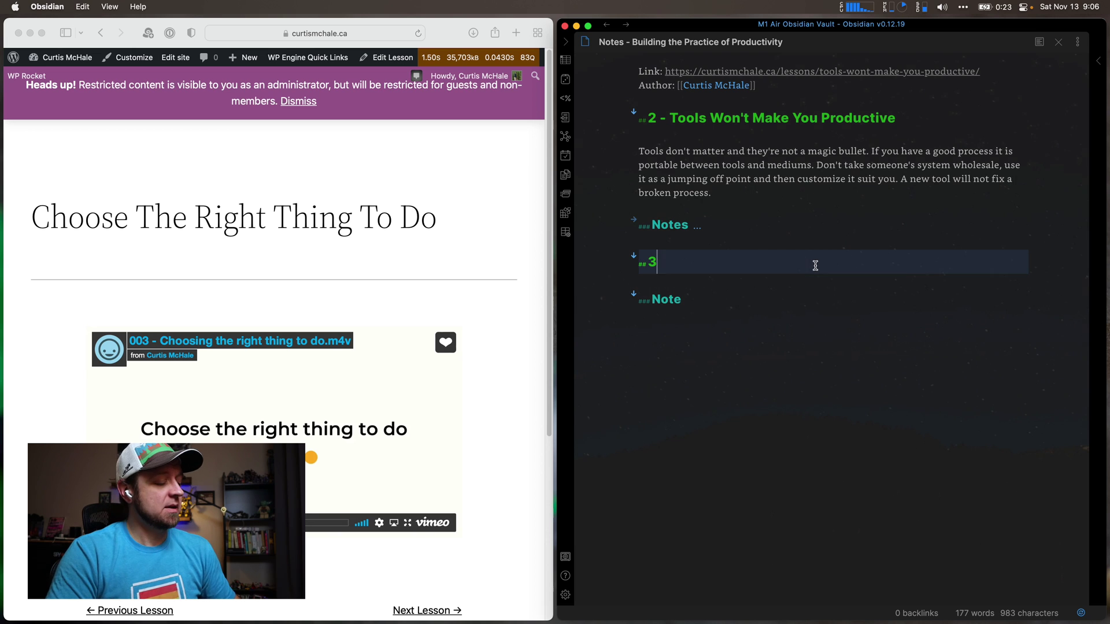
key(BackSpace)
key(BackSpace)
key(BackSpace)
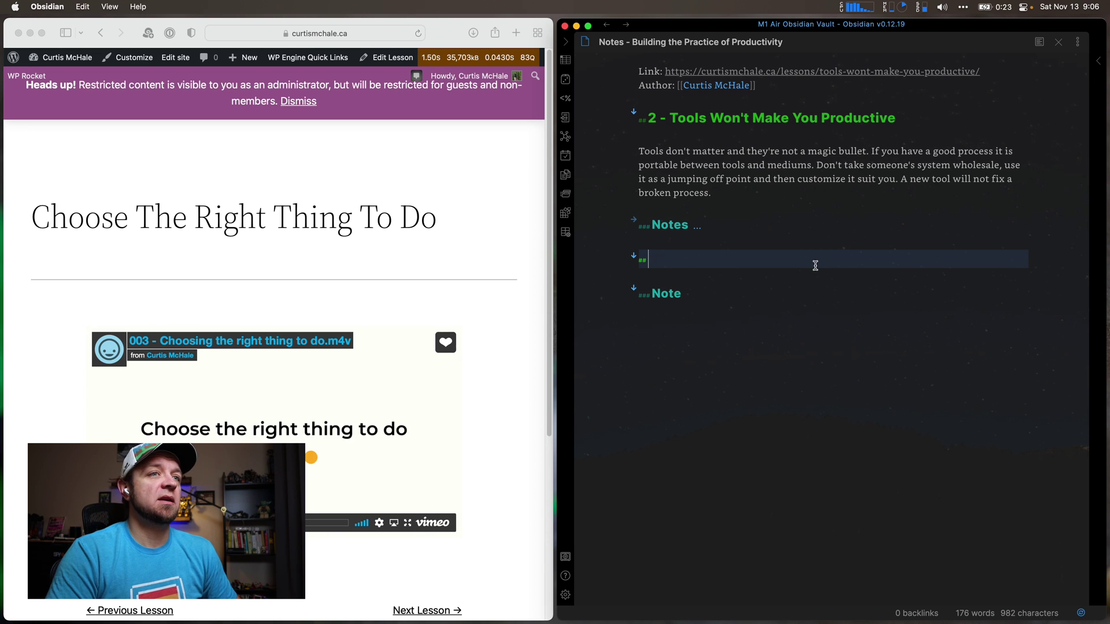
text(3 - )
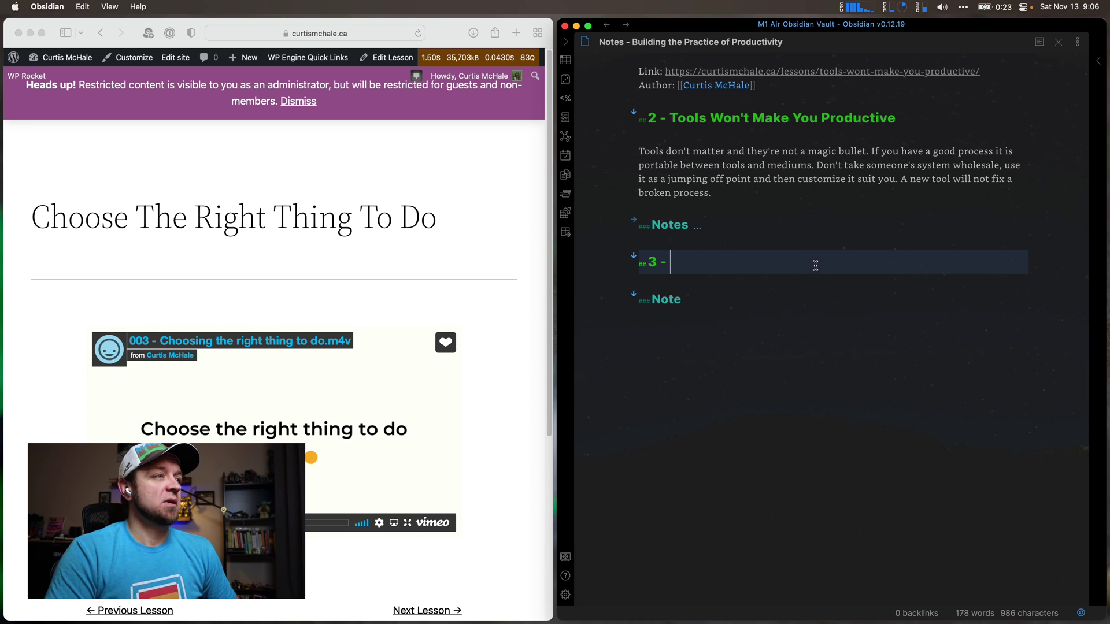
text(Choosing )
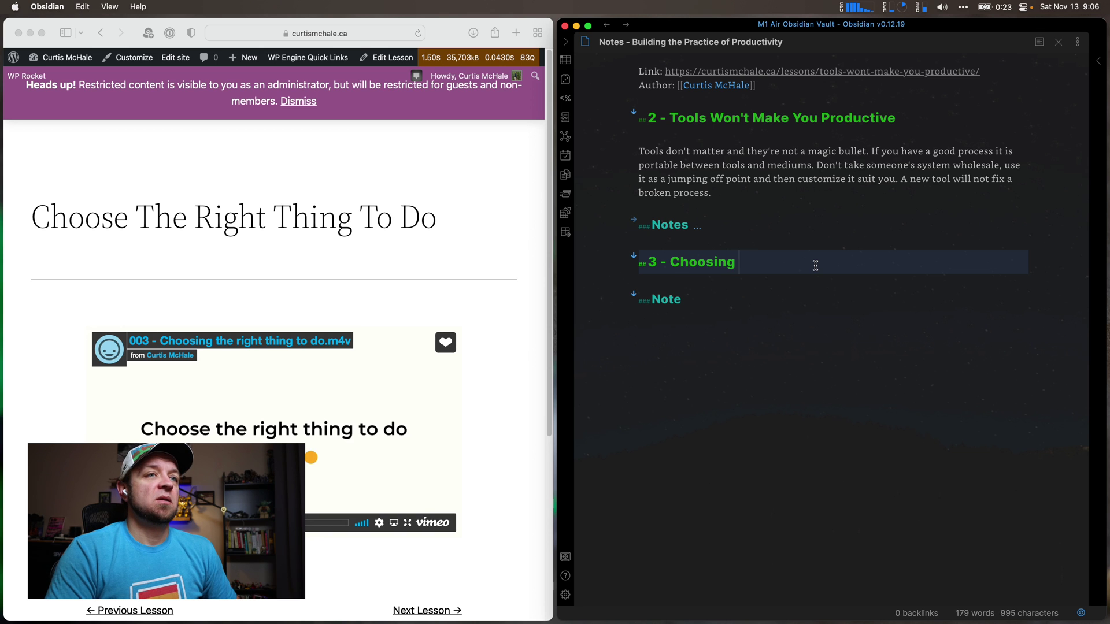
text(the Right Thing To Do)
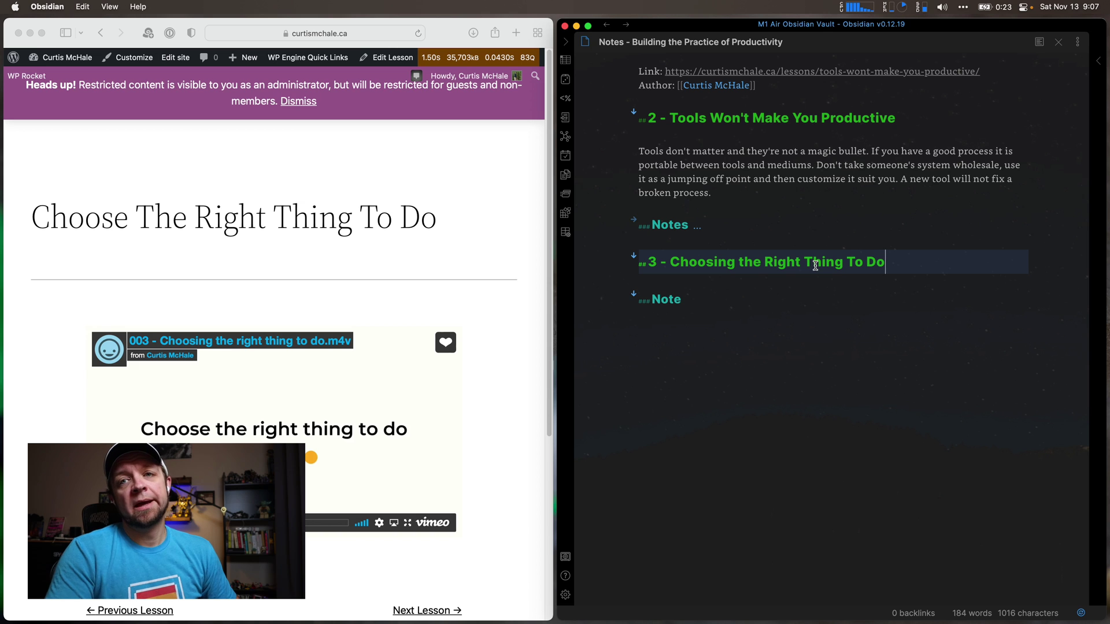
click(861, 305)
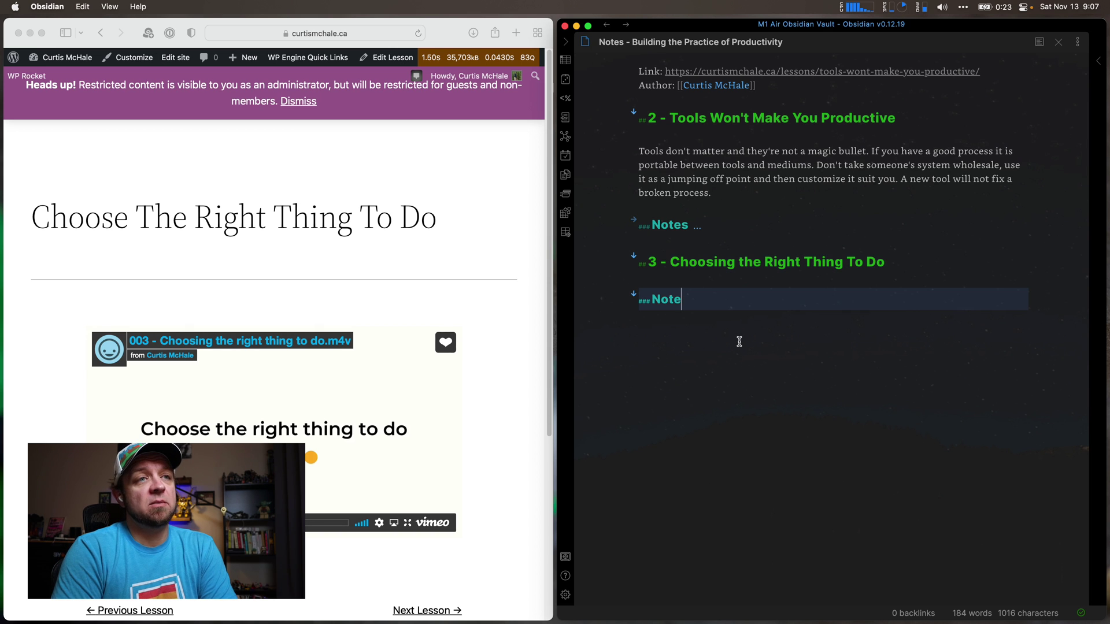